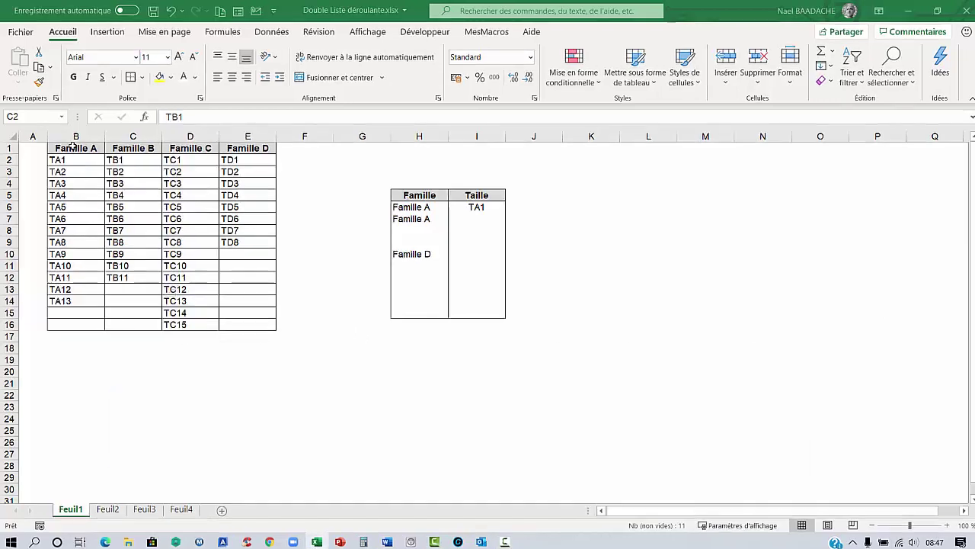
# Step: Review the Famille A–D headers and their item lists, TA1–TA13 and TB1–TB11
pyautogui.click(75, 148)
pyautogui.click(133, 148)
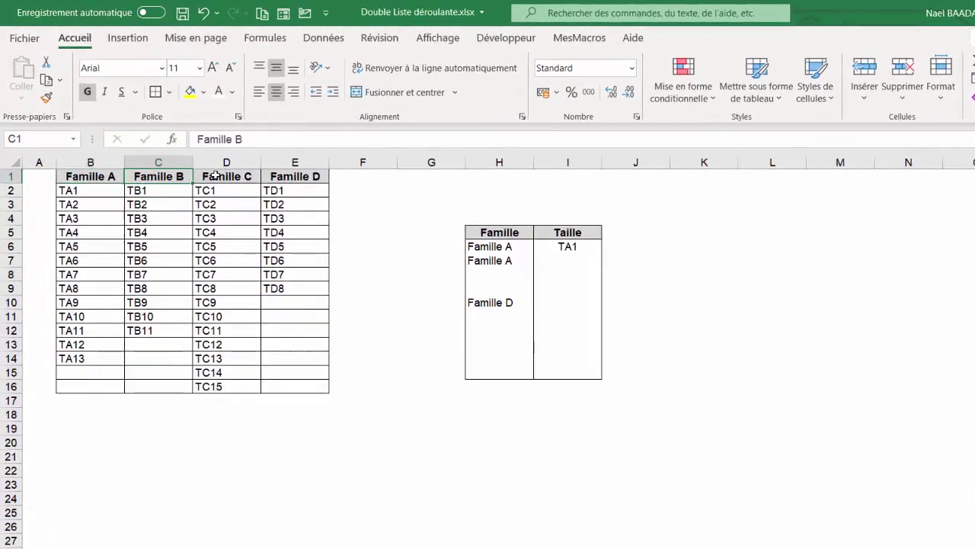
pyautogui.click(191, 148)
pyautogui.click(299, 175)
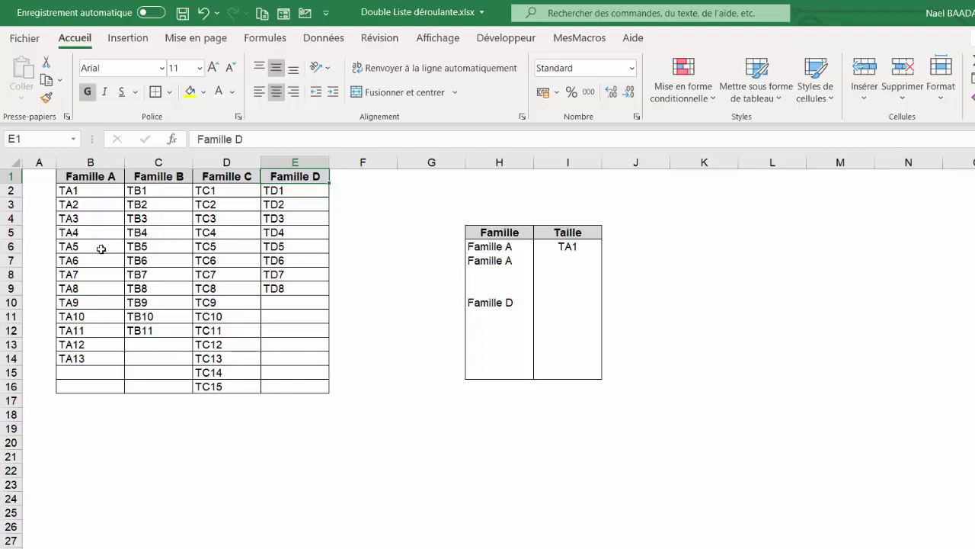
pyautogui.moveTo(80, 191); pyautogui.dragTo(90, 360)
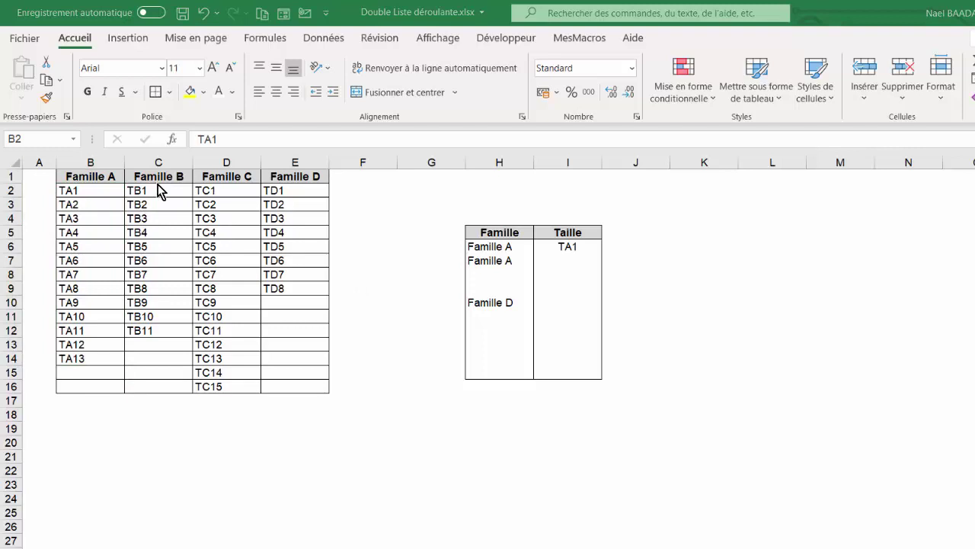
pyautogui.moveTo(133, 190); pyautogui.dragTo(135, 218)
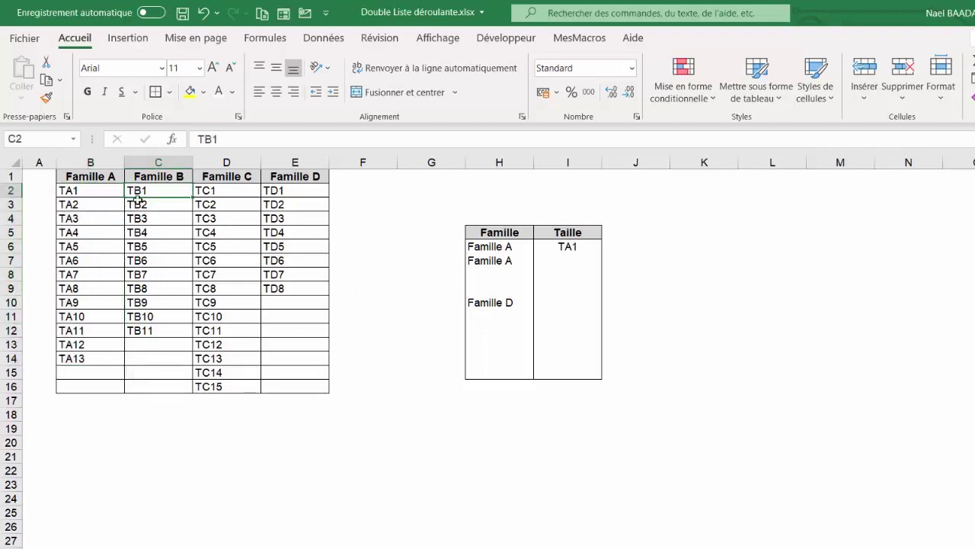
pyautogui.click(148, 331)
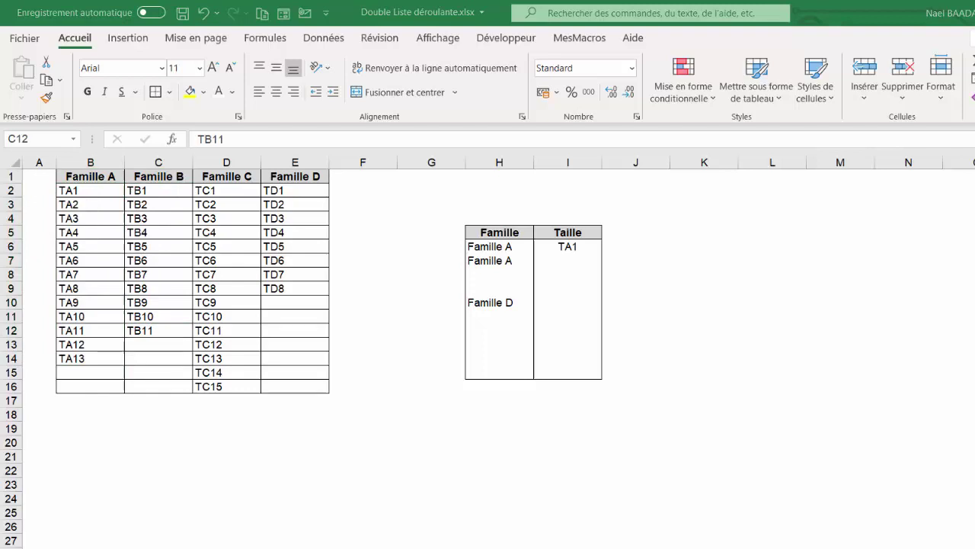
# Step: Choose Famille B in the first Famille entry and check its Taille choices
pyautogui.click(500, 246)
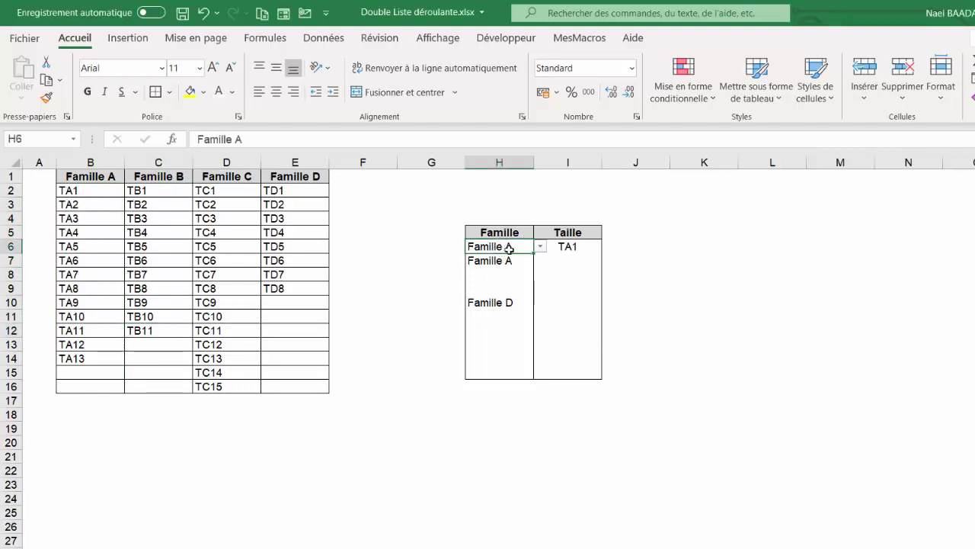
pyautogui.click(539, 247)
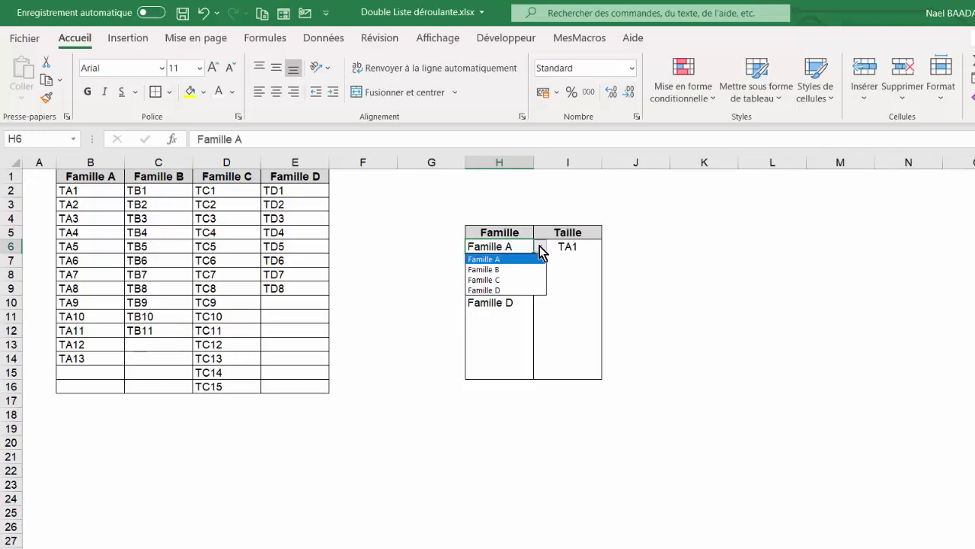
pyautogui.click(534, 269)
pyautogui.click(567, 247)
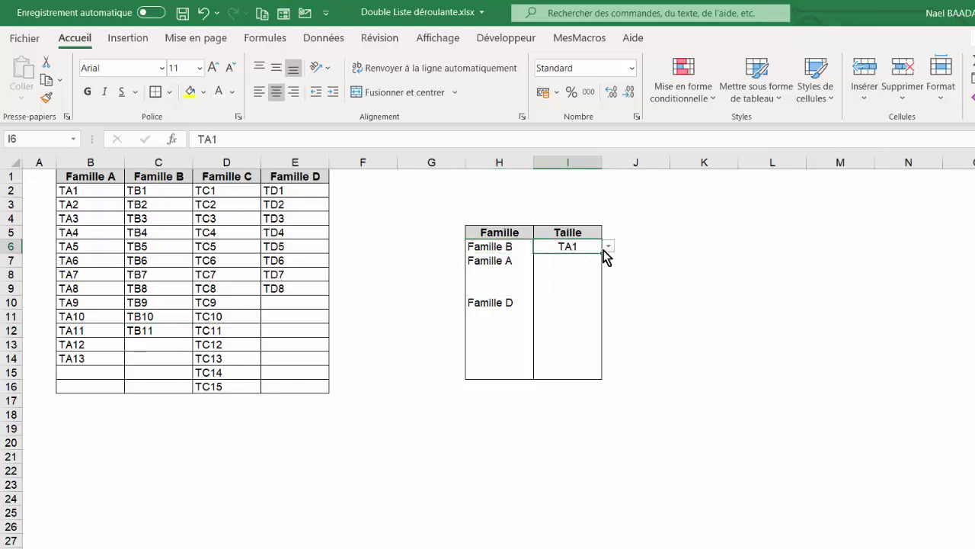
pyautogui.click(609, 248)
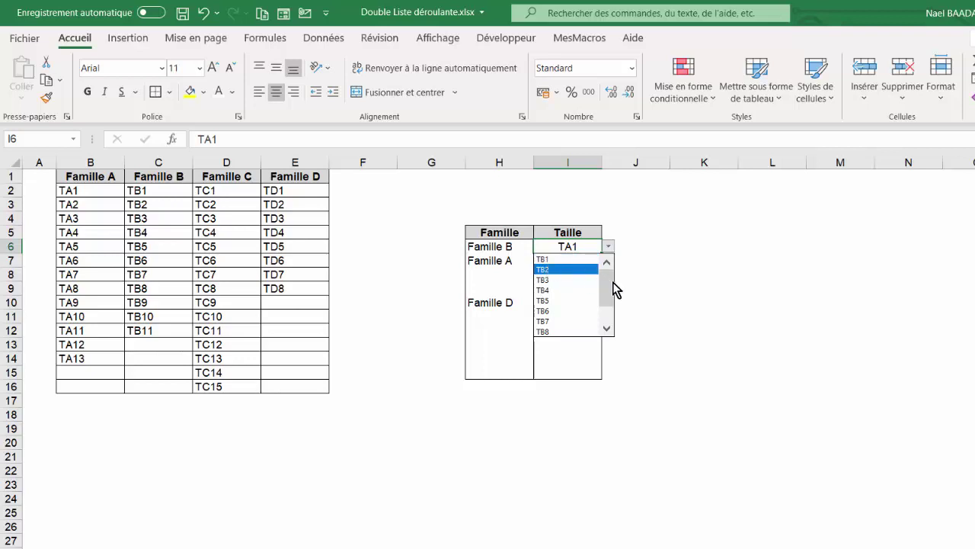
pyautogui.moveTo(607, 283); pyautogui.dragTo(609, 332)
pyautogui.click(660, 314)
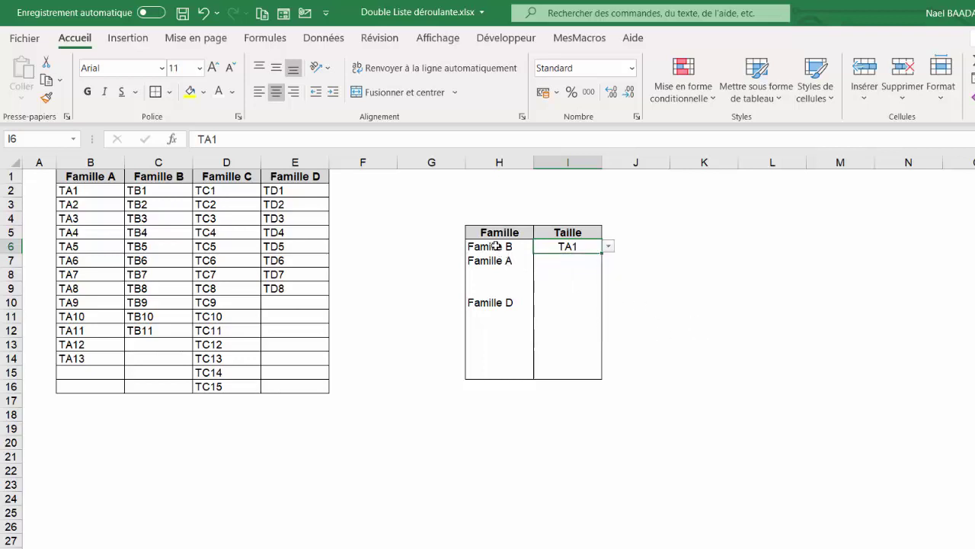
# Step: Switch the entry to Famille C and confirm the Taille list shows TC1 to TC15
pyautogui.click(493, 246)
pyautogui.click(540, 246)
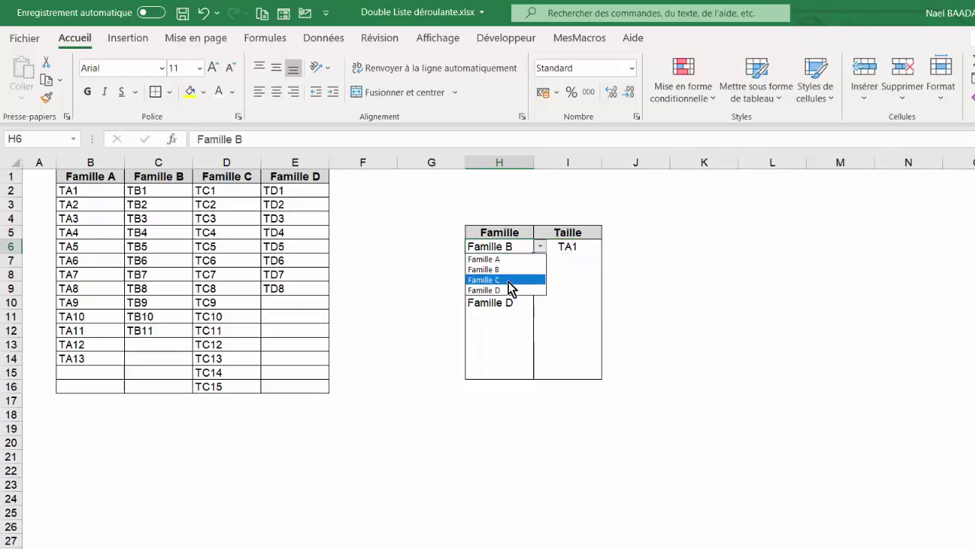
pyautogui.click(509, 280)
pyautogui.click(588, 246)
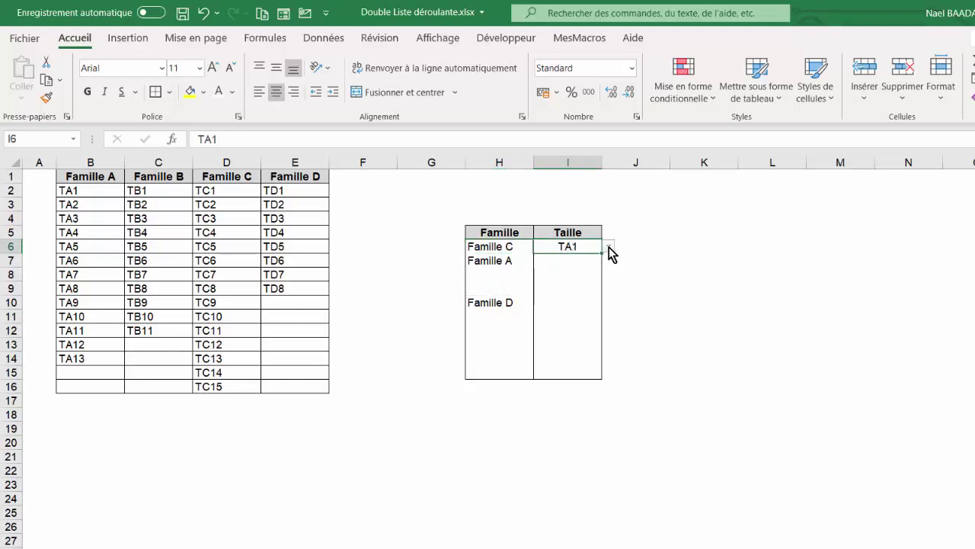
pyautogui.click(609, 246)
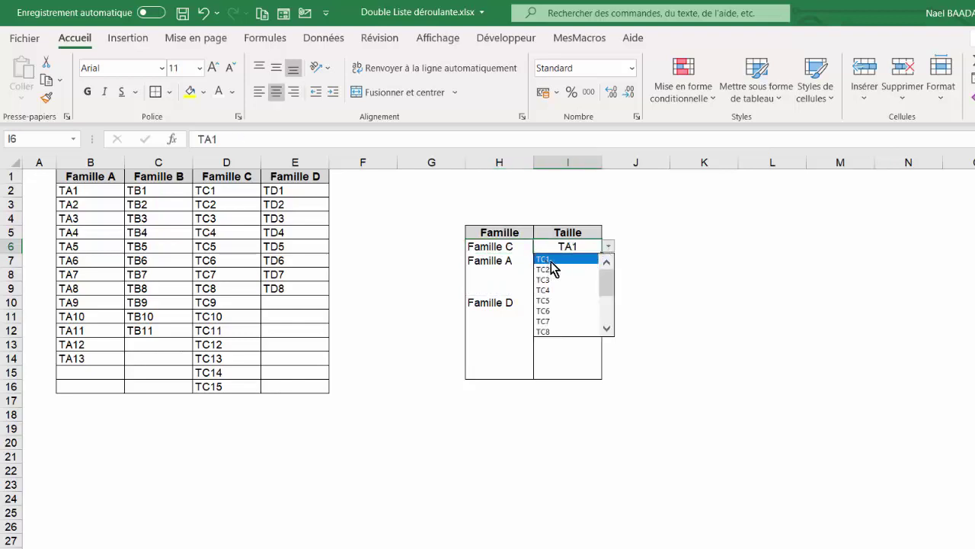
pyautogui.moveTo(608, 281); pyautogui.dragTo(609, 315)
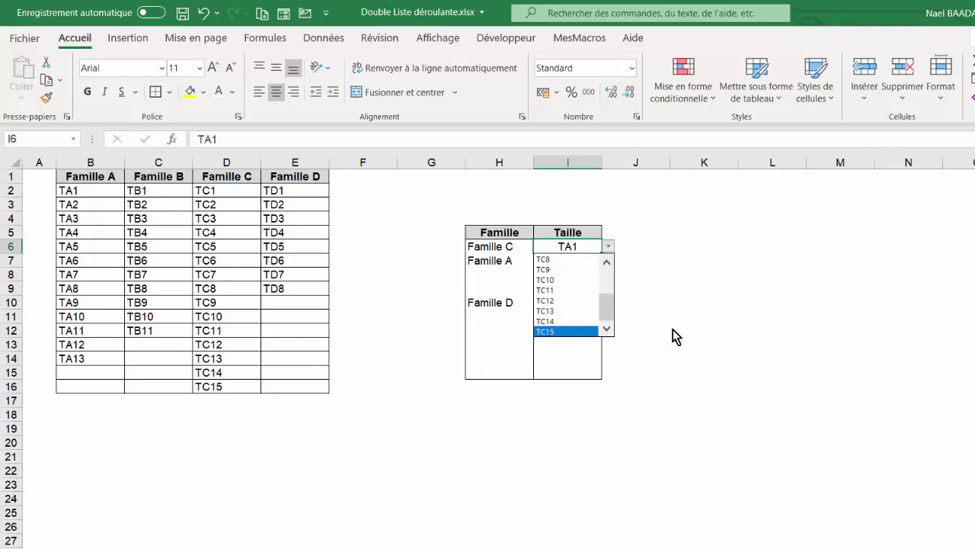
pyautogui.press('Escape')
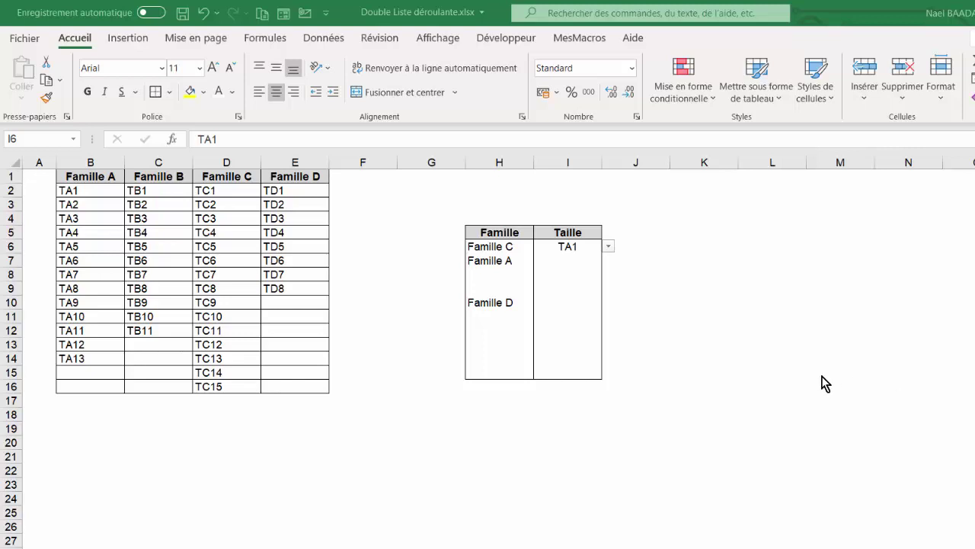
pyautogui.click(579, 247)
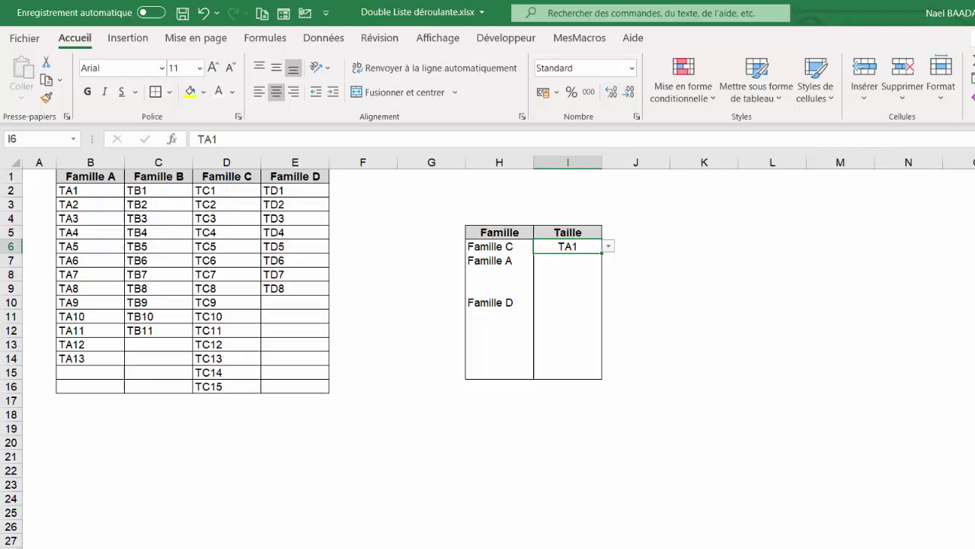
# Step: Select the Famille A, B and C item ranges to compare lengths: TA1–TA13, TB1–TB11, TC1–TC15
pyautogui.click(84, 189)
pyautogui.moveTo(84, 189); pyautogui.dragTo(67, 357)
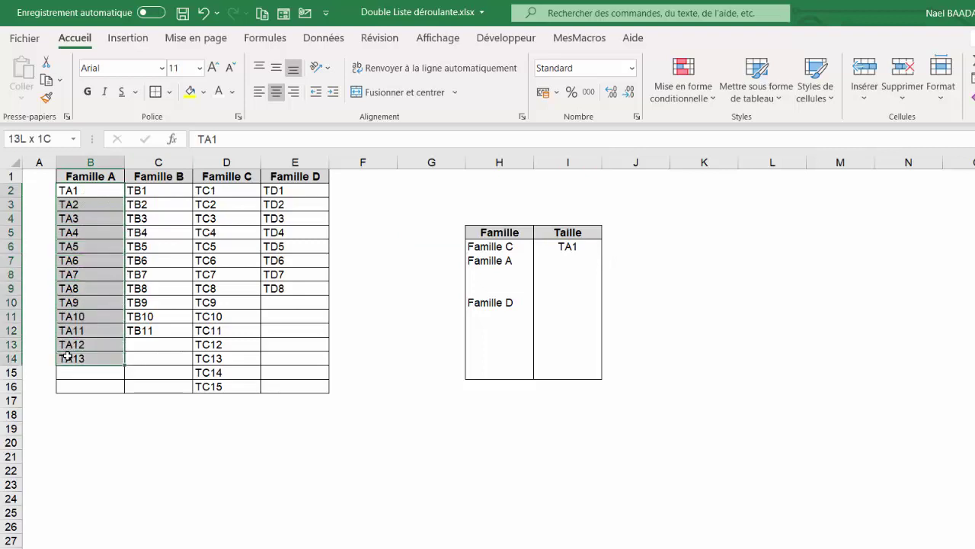
pyautogui.click(153, 194)
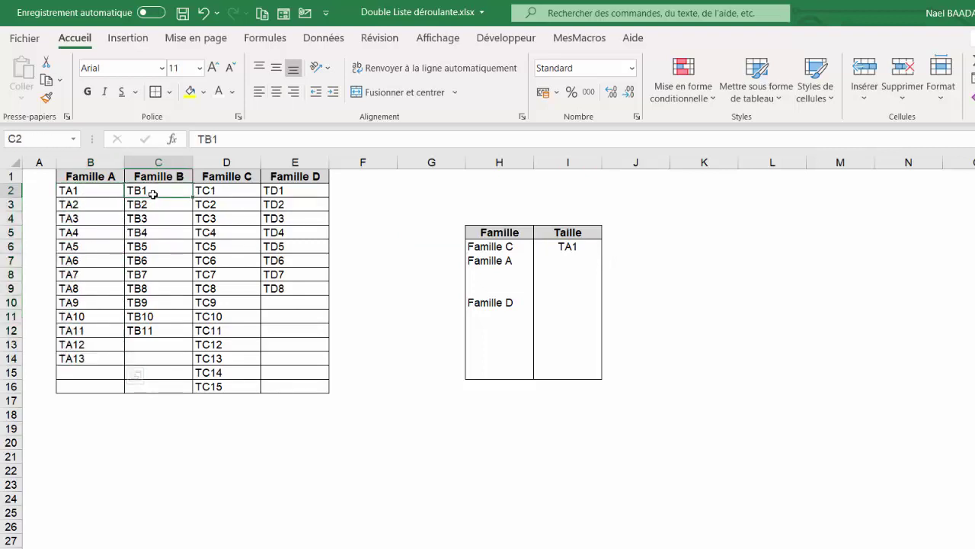
pyautogui.moveTo(153, 194); pyautogui.dragTo(142, 325)
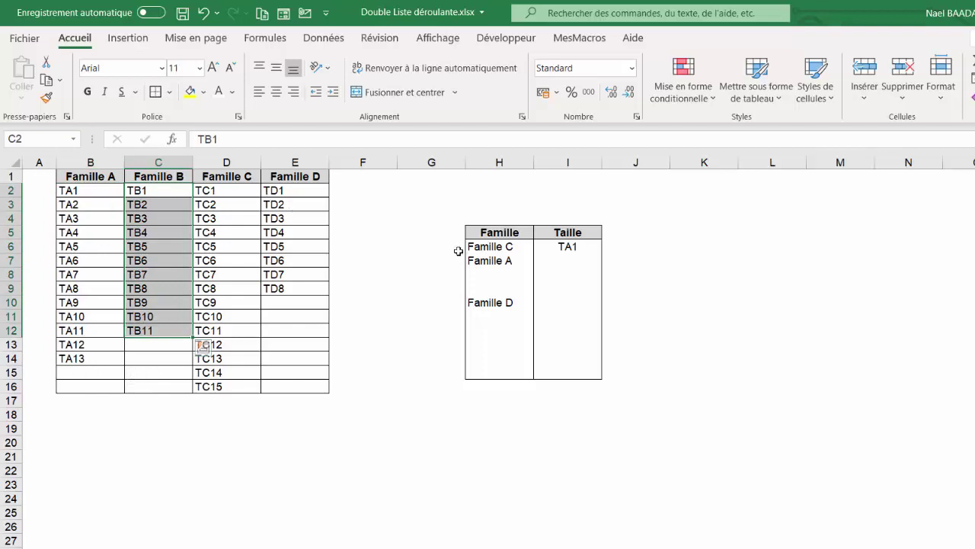
pyautogui.click(573, 251)
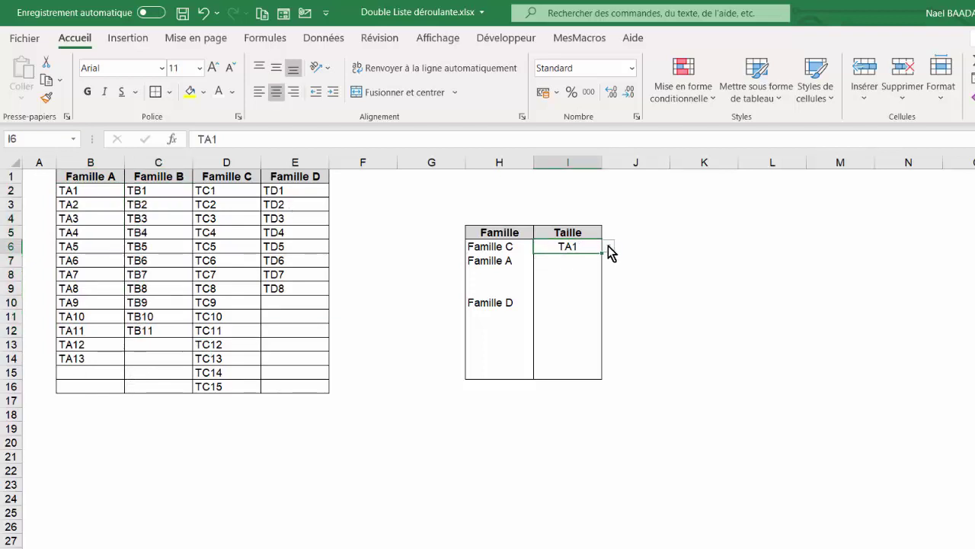
pyautogui.click(222, 191)
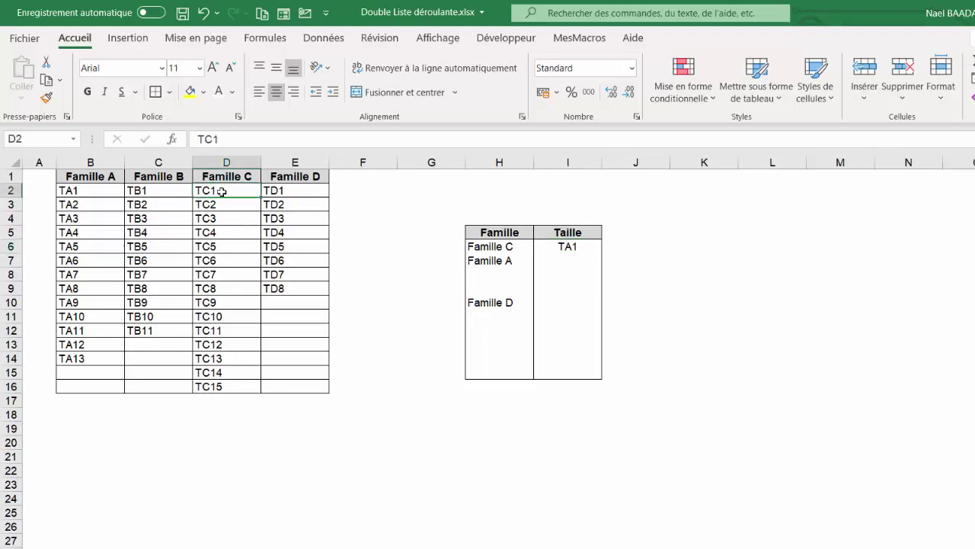
pyautogui.moveTo(222, 191); pyautogui.dragTo(223, 384)
pyautogui.click(568, 248)
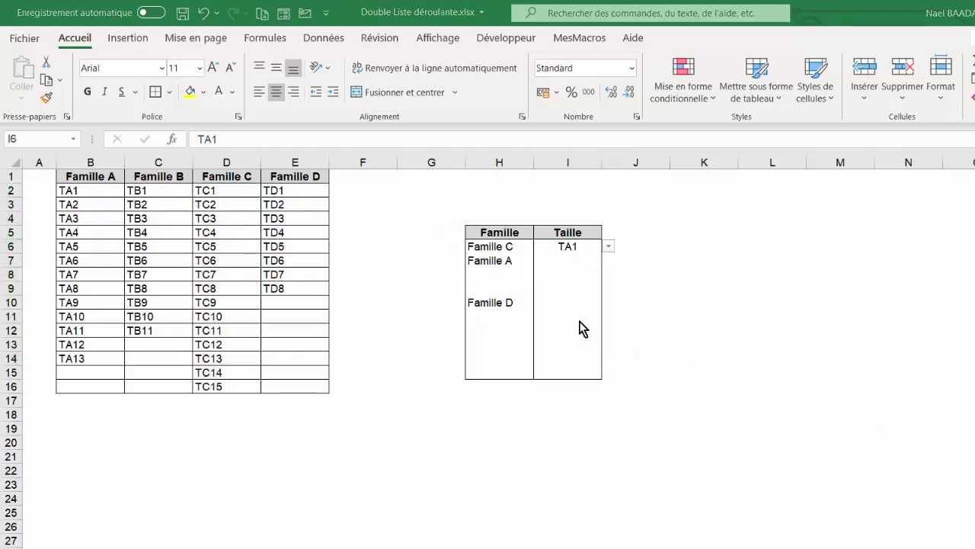
# Step: Choose Famille A in the Famille entry and check its Taille choices run TA1 to TA13
pyautogui.click(497, 247)
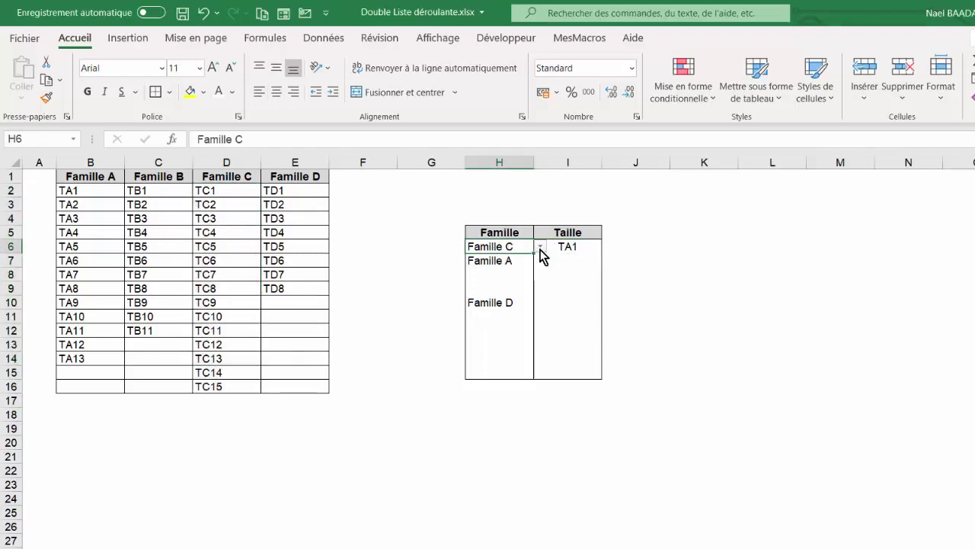
pyautogui.click(539, 248)
pyautogui.click(496, 260)
pyautogui.click(576, 247)
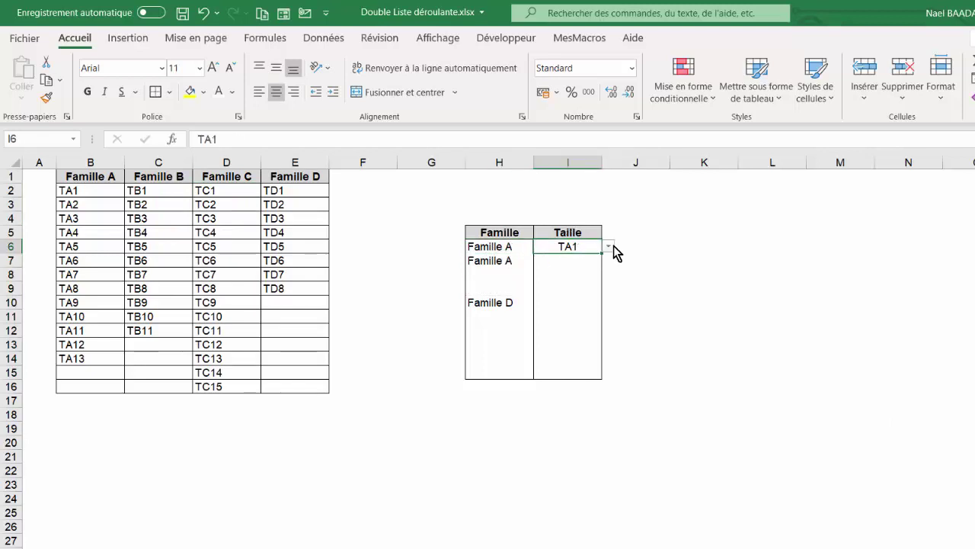
pyautogui.click(608, 246)
pyautogui.moveTo(612, 283); pyautogui.dragTo(604, 354)
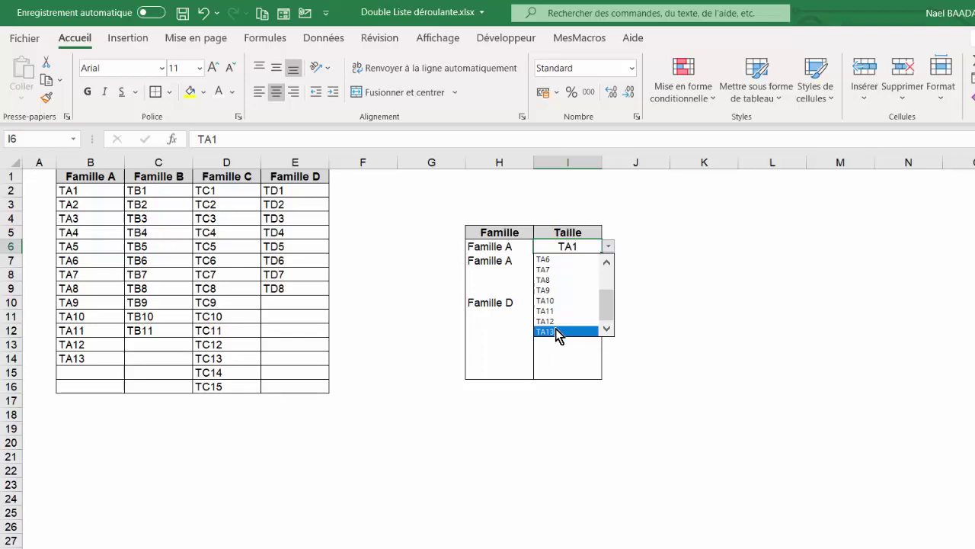
pyautogui.click(303, 210)
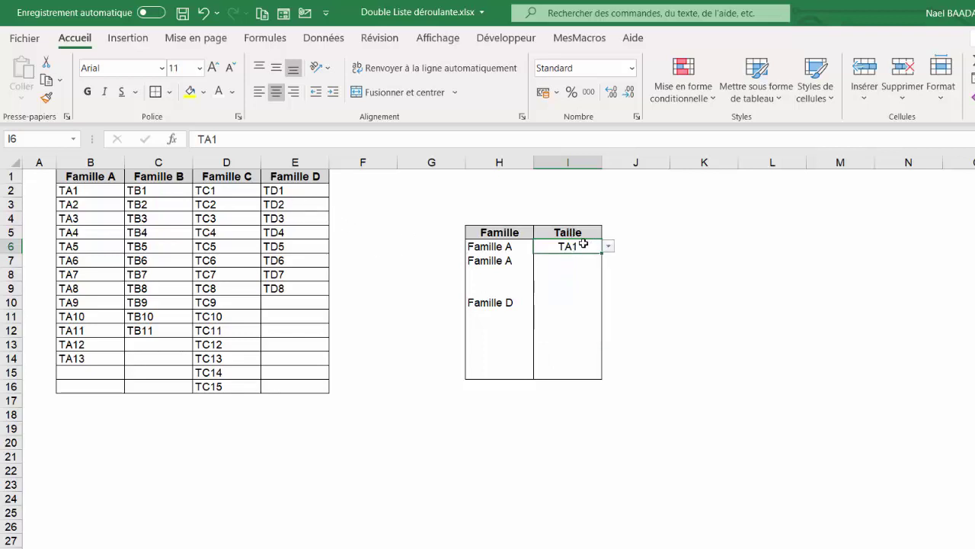
# Step: Select the Famille D items TD1–TD8 for comparison, then return to the Famille/Taille entries
pyautogui.moveTo(285, 191); pyautogui.dragTo(278, 290)
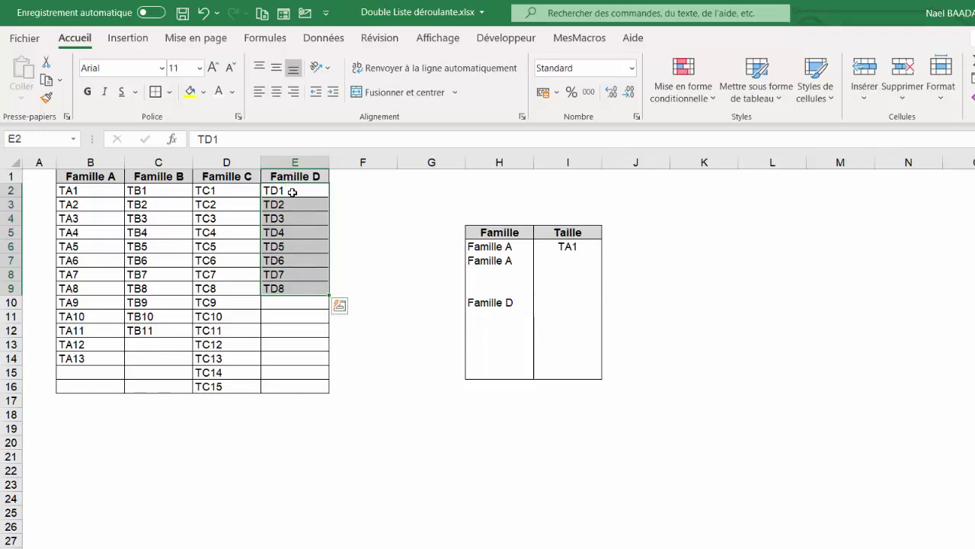
pyautogui.moveTo(292, 192); pyautogui.dragTo(298, 221)
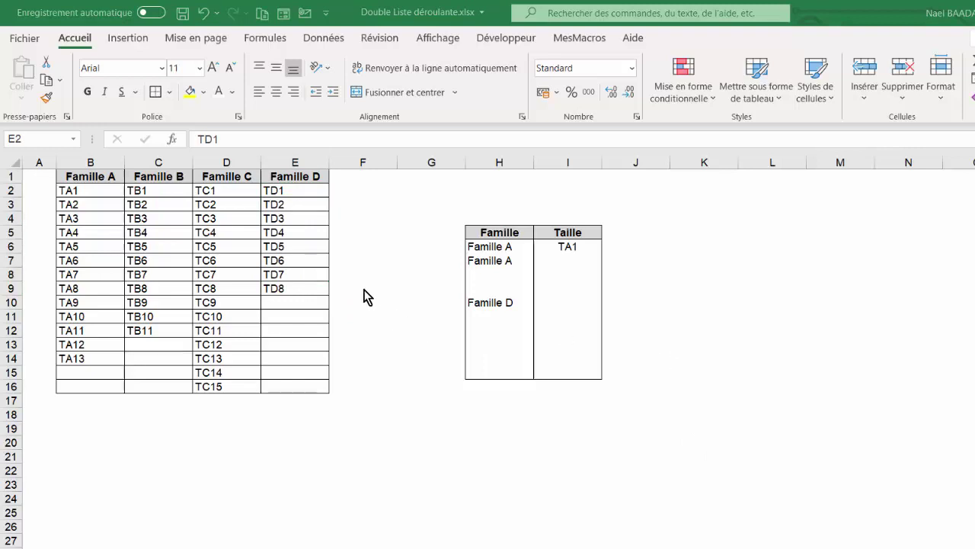
pyautogui.click(487, 248)
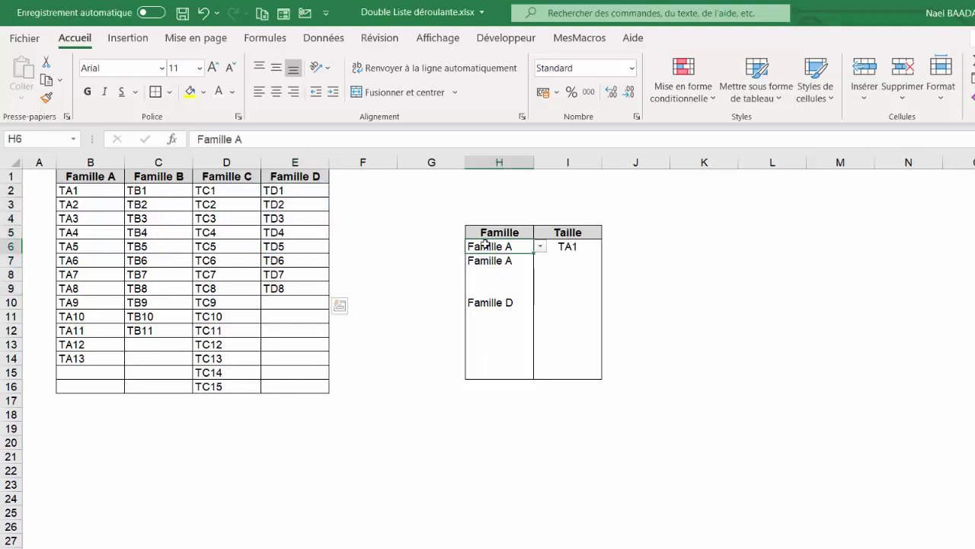
pyautogui.click(567, 250)
pyautogui.click(515, 248)
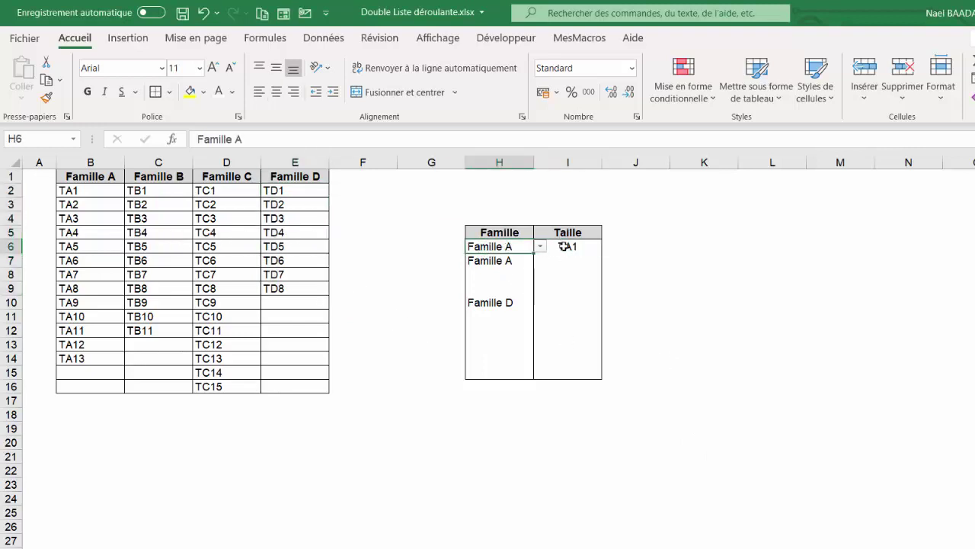
pyautogui.click(567, 247)
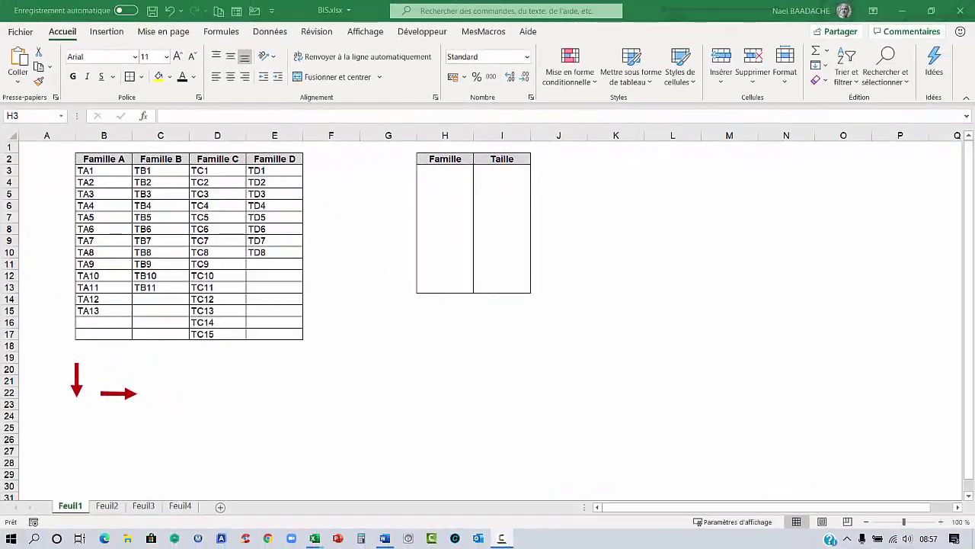
# Step: Select cell H3 at the top of the empty Famille column and bring up the Données ribbon
pyautogui.click(445, 178)
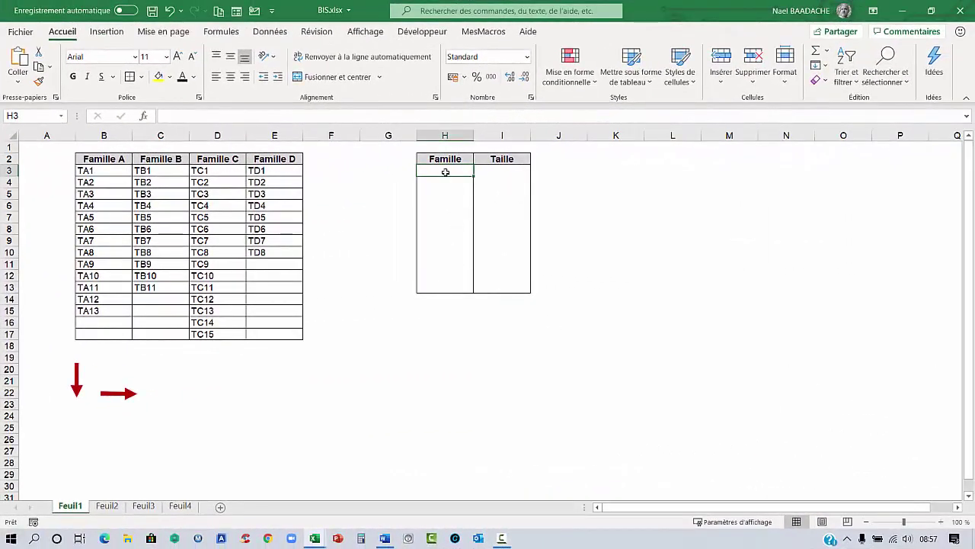
pyautogui.moveTo(445, 172); pyautogui.dragTo(446, 288)
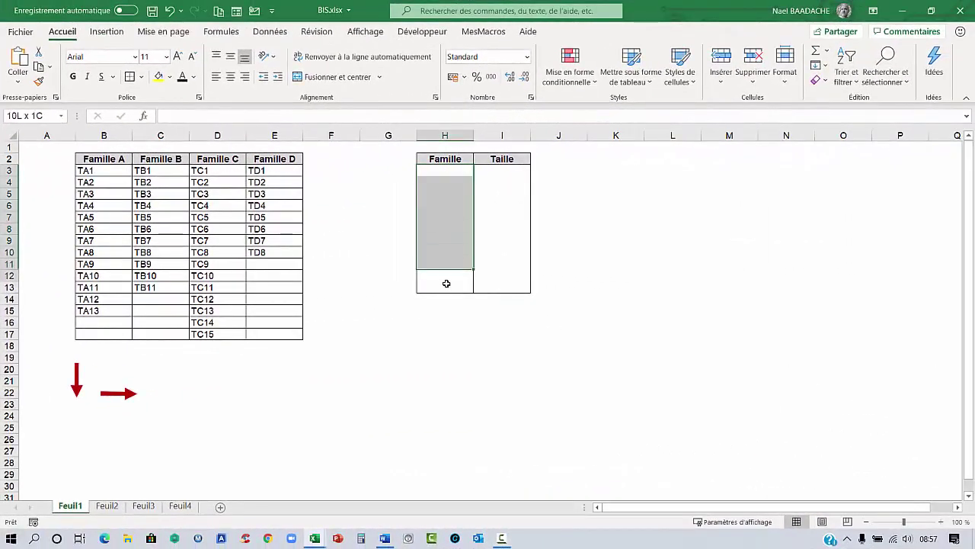
pyautogui.click(89, 159)
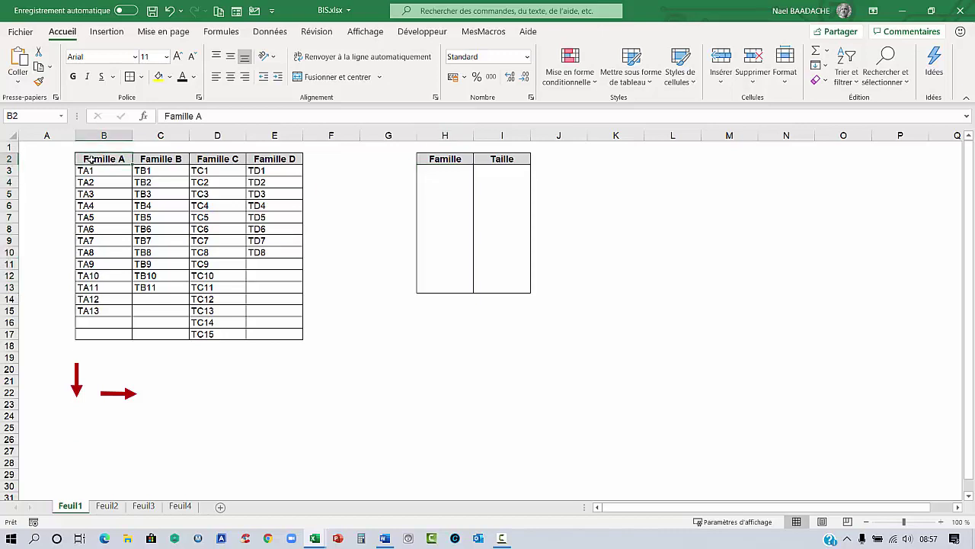
pyautogui.click(441, 171)
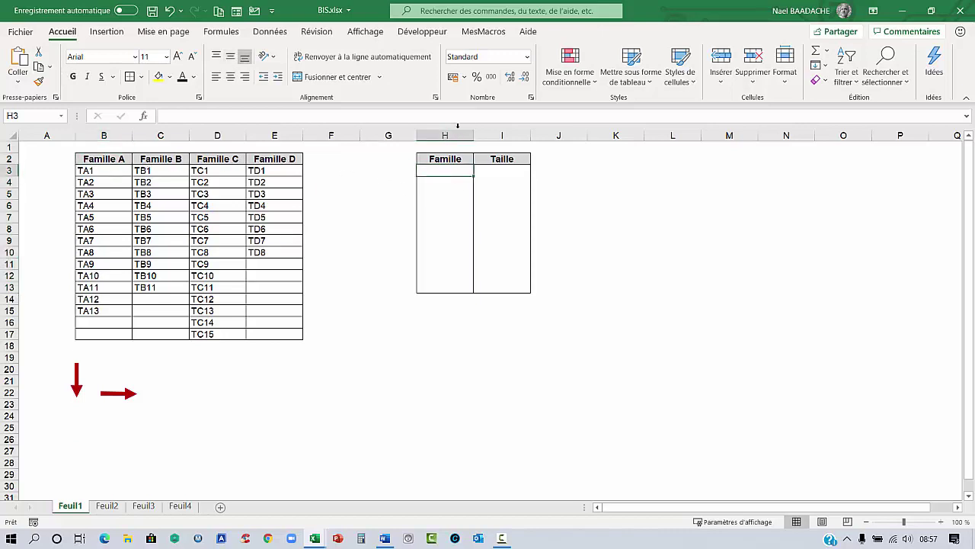
pyautogui.click(270, 32)
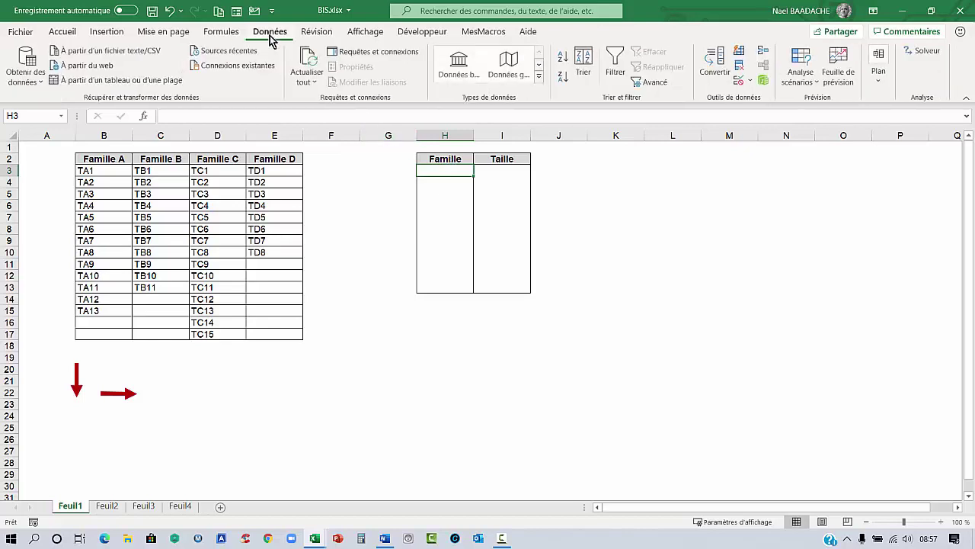
# Step: Set H3's data validation to Liste with source =$B$2:$E$2, the family headers
pyautogui.click(749, 80)
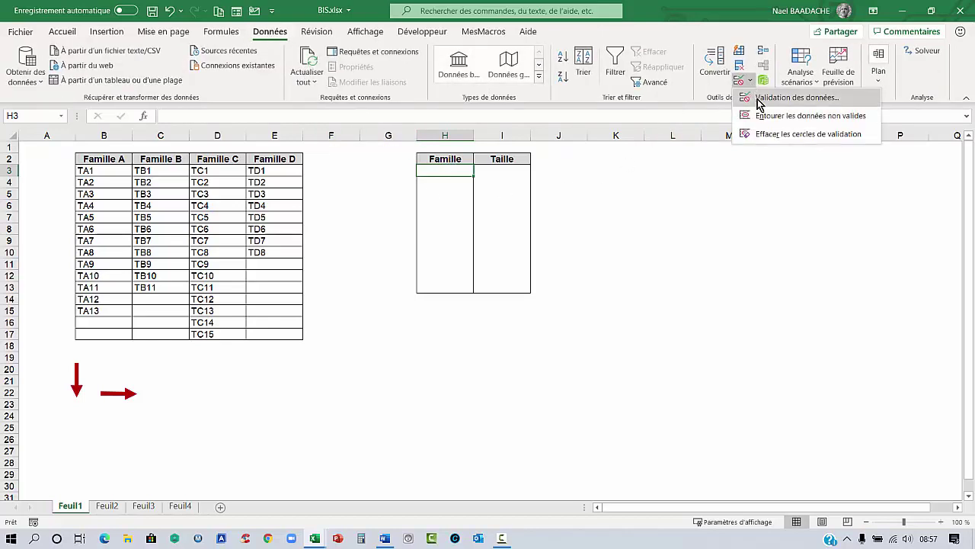
pyautogui.click(796, 98)
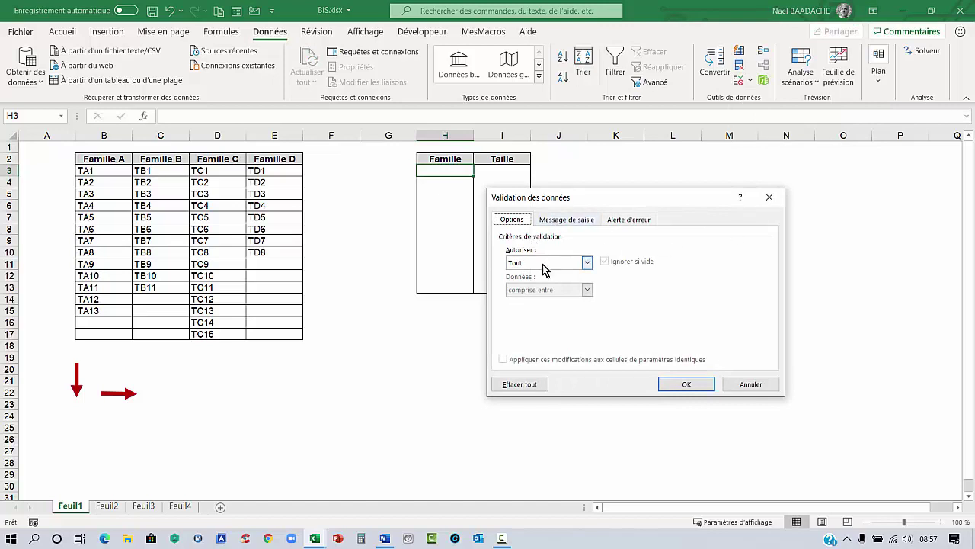
pyautogui.click(545, 270)
pyautogui.click(531, 305)
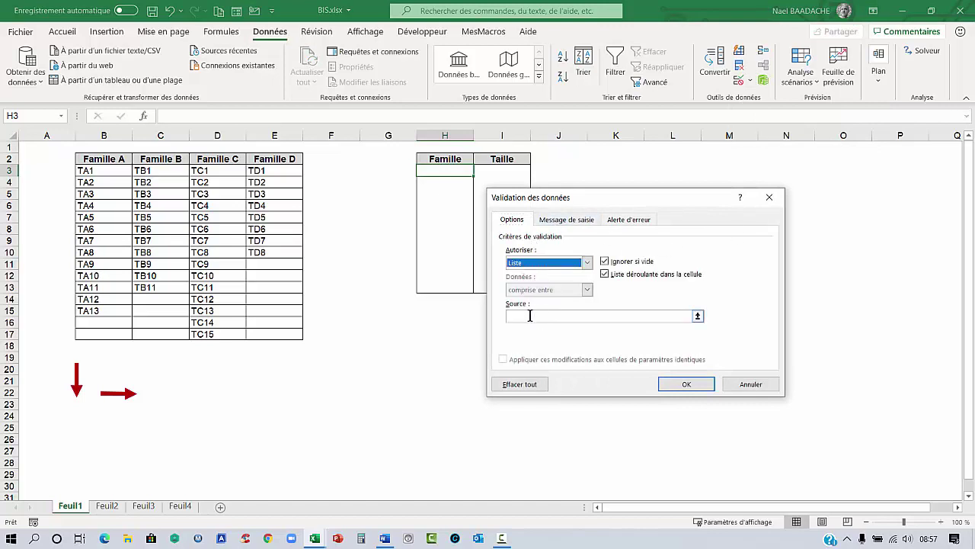
pyautogui.click(530, 316)
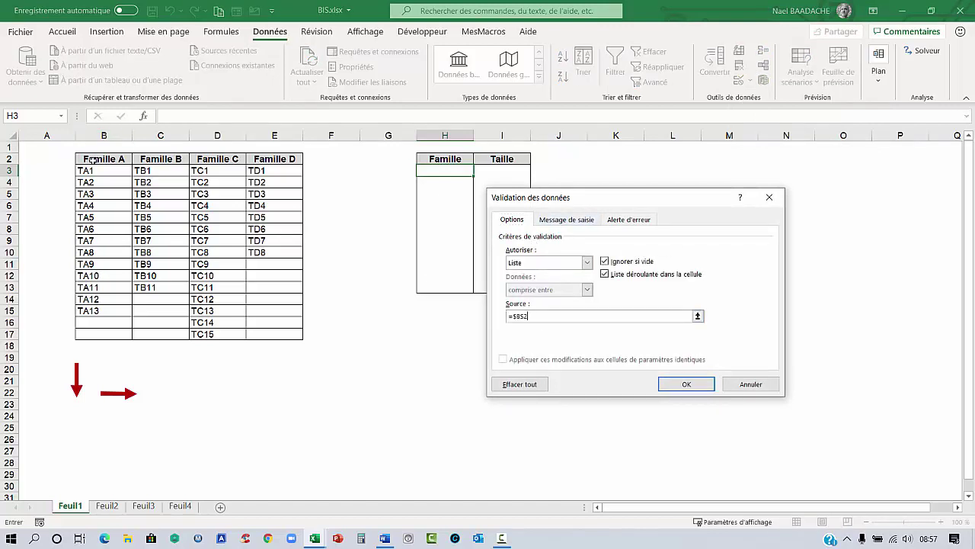
pyautogui.moveTo(90, 159); pyautogui.dragTo(284, 159)
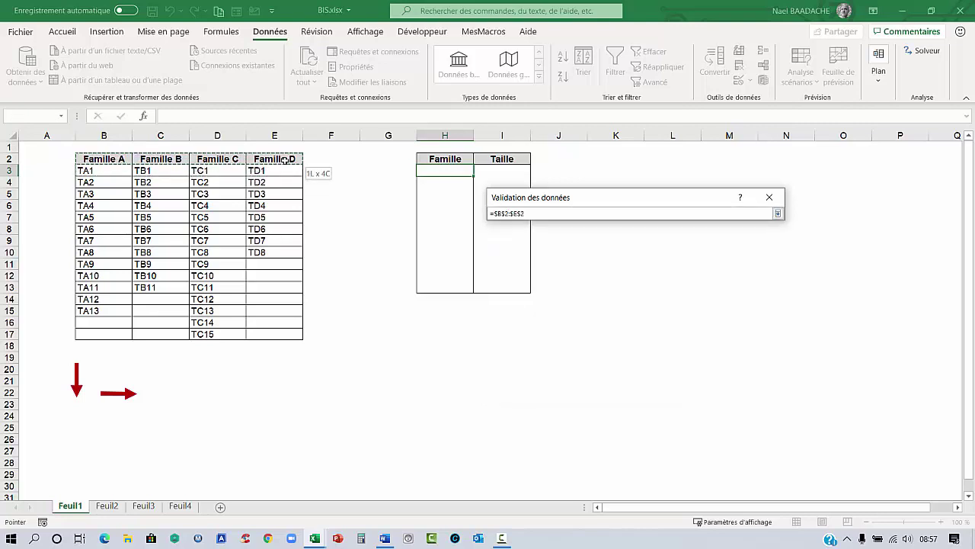
# Step: Confirm the validation rule and test that H3's dropdown lists Famille A to Famille D
pyautogui.click(688, 383)
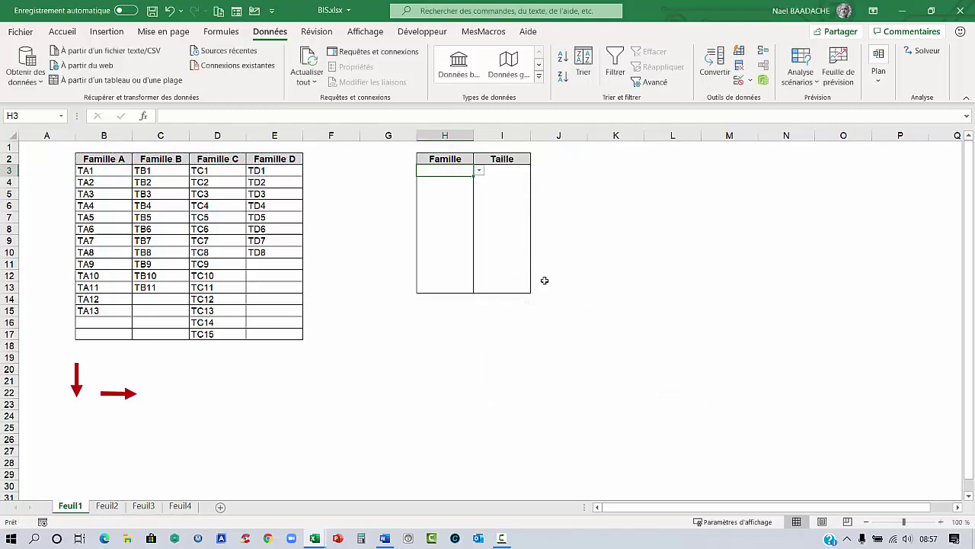
pyautogui.click(479, 171)
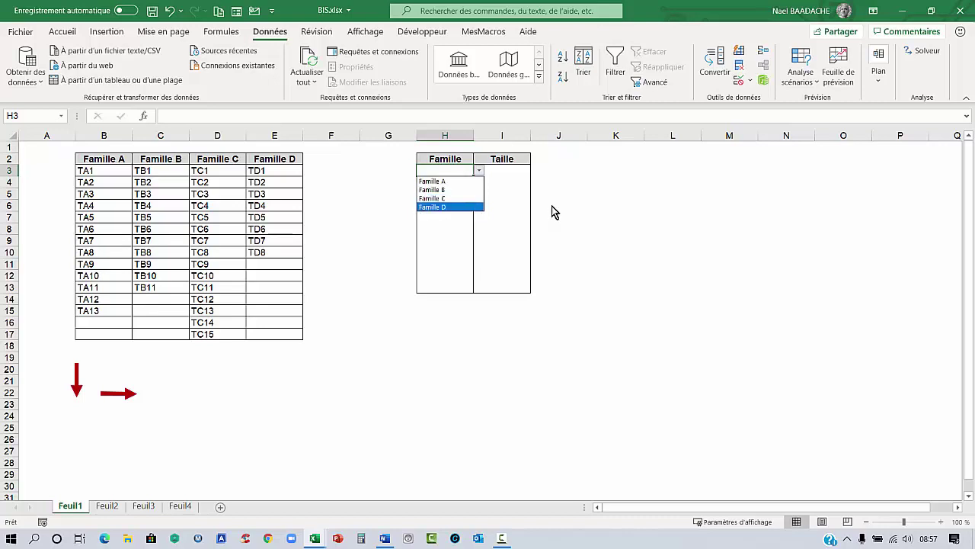
pyautogui.press('Escape')
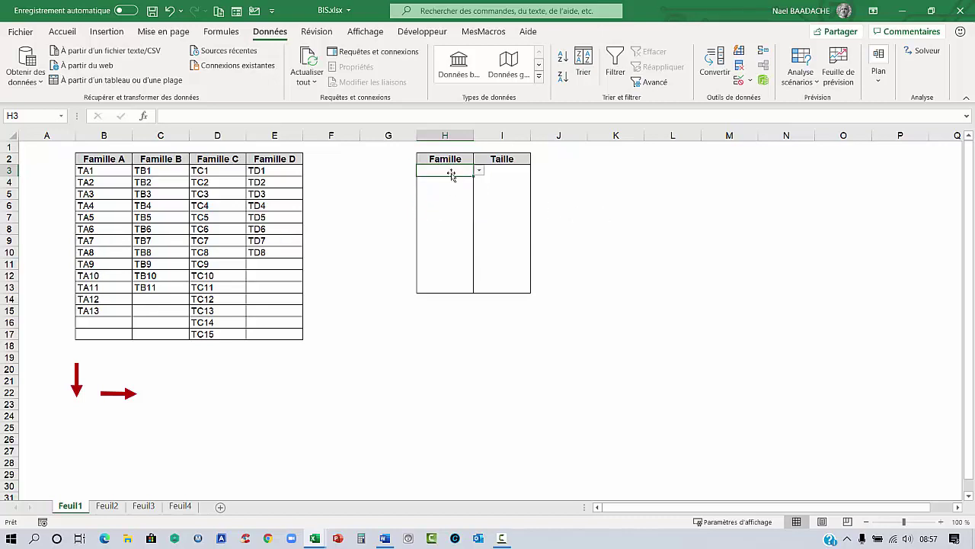
# Step: Copy cell H3 with its list rule using Ctrl+C
pyautogui.moveTo(448, 183); pyautogui.dragTo(447, 267)
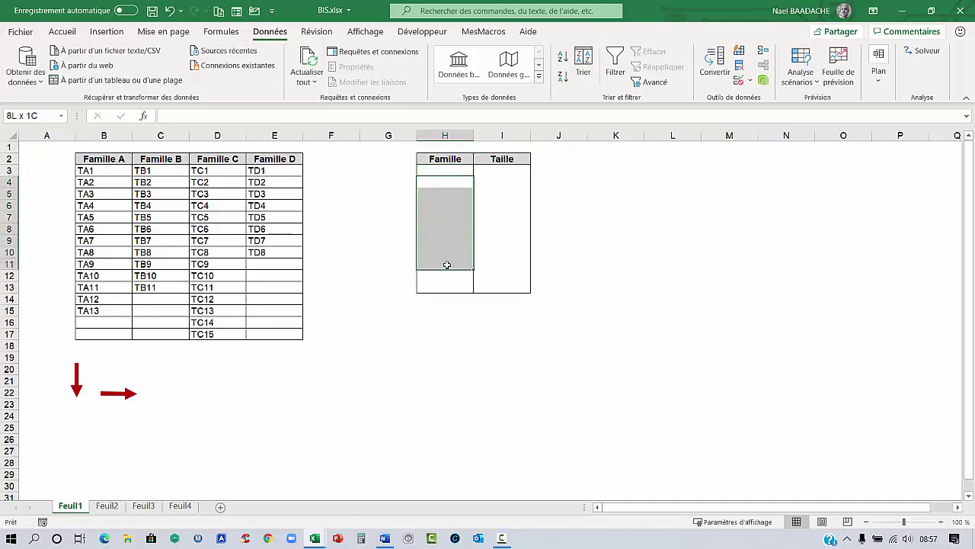
pyautogui.click(446, 171)
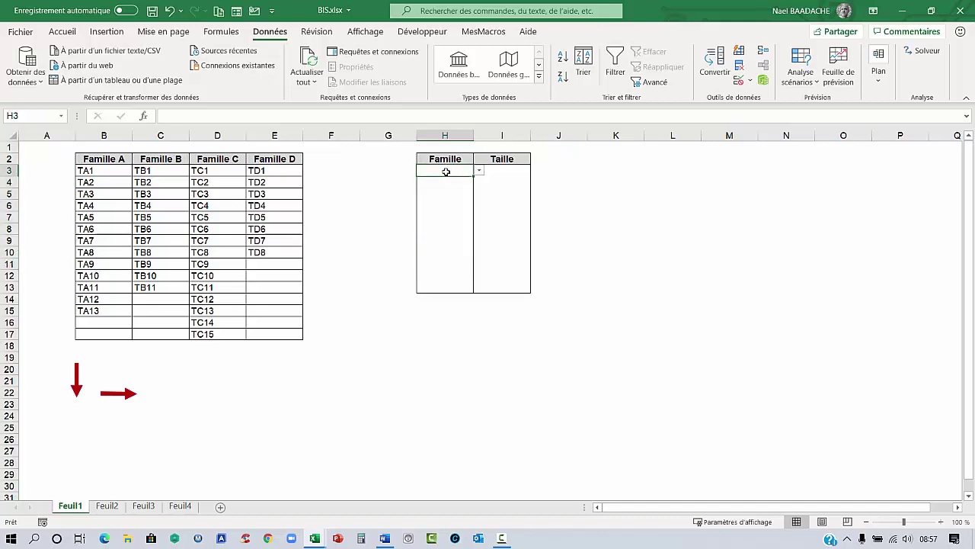
pyautogui.hotkey('ctrl', 'c')
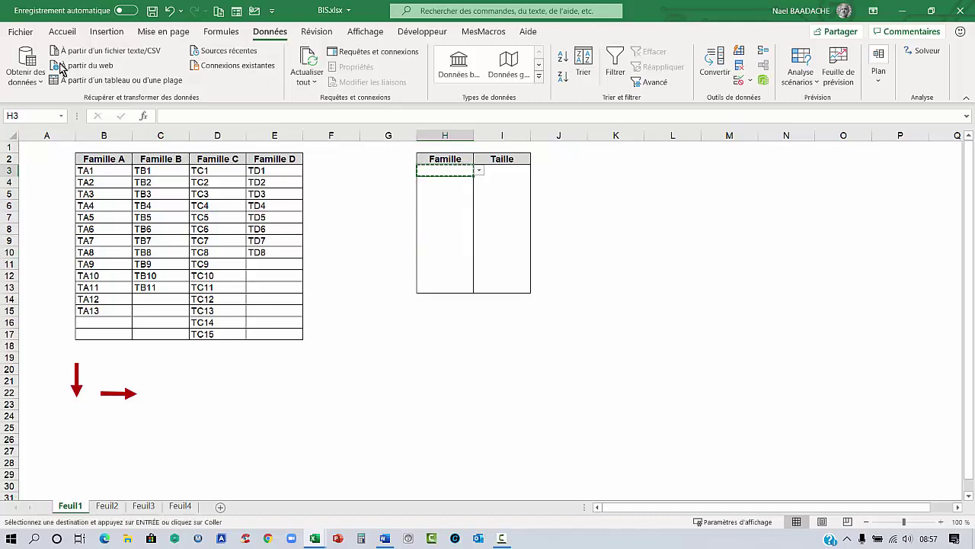
# Step: Paste only H3's validation onto H4:H13 with Collage spécial > Validation
pyautogui.click(63, 31)
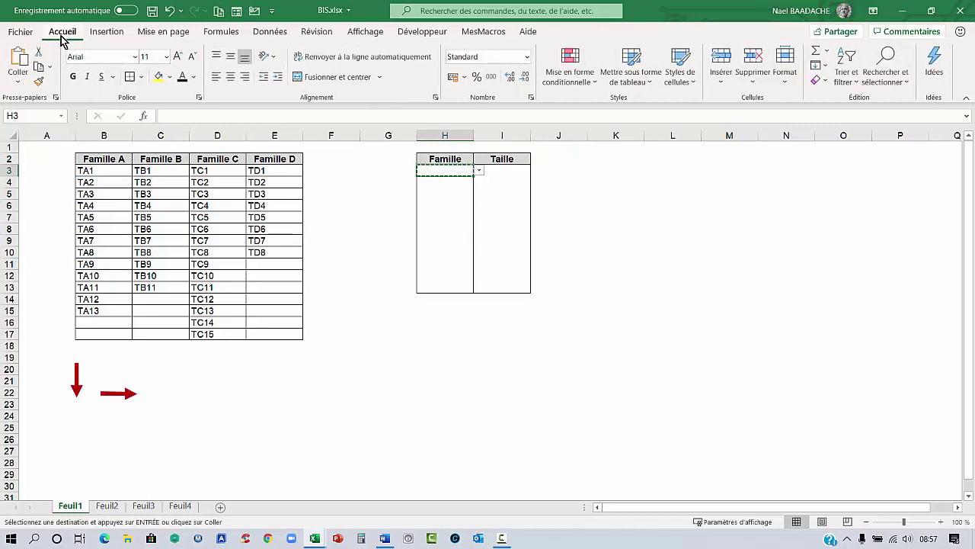
pyautogui.click(18, 82)
pyautogui.click(48, 241)
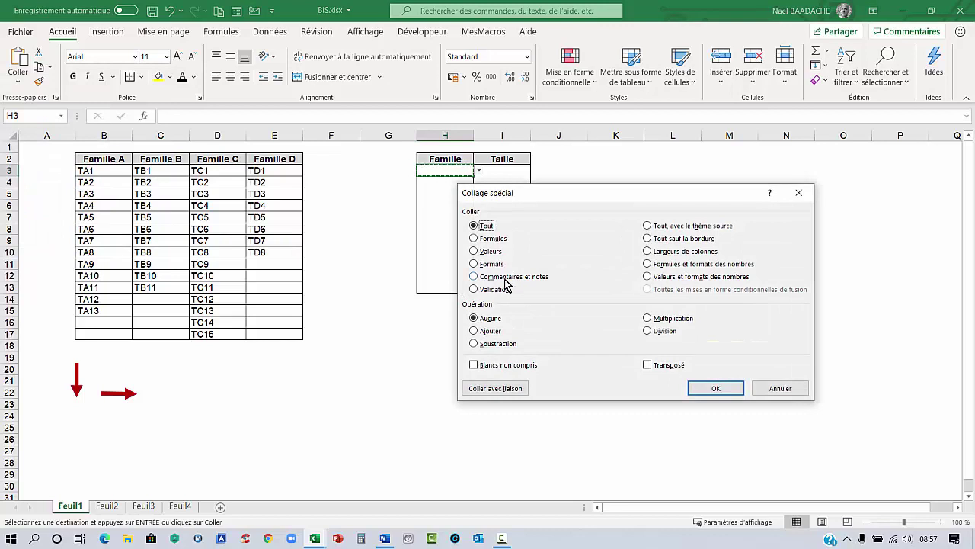
pyautogui.click(712, 385)
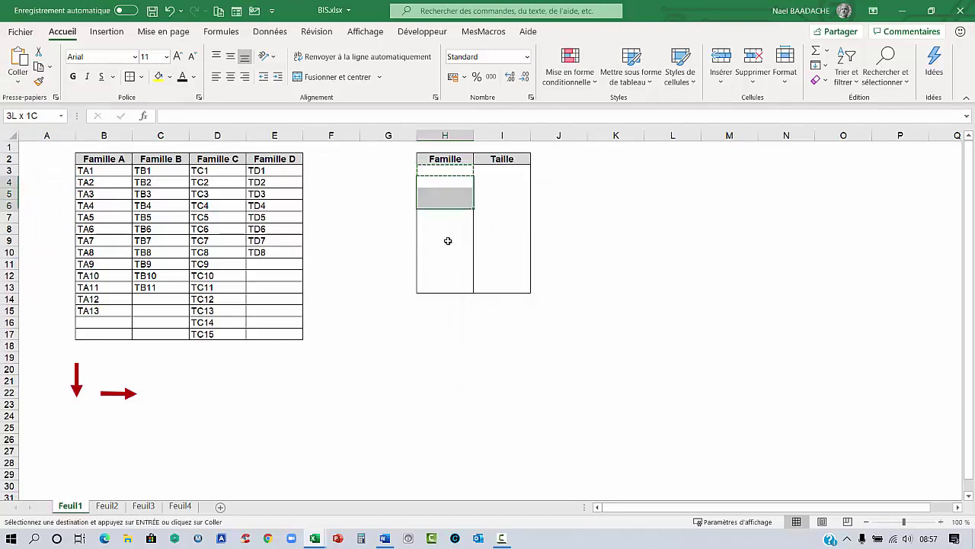
pyautogui.moveTo(441, 182); pyautogui.dragTo(450, 283)
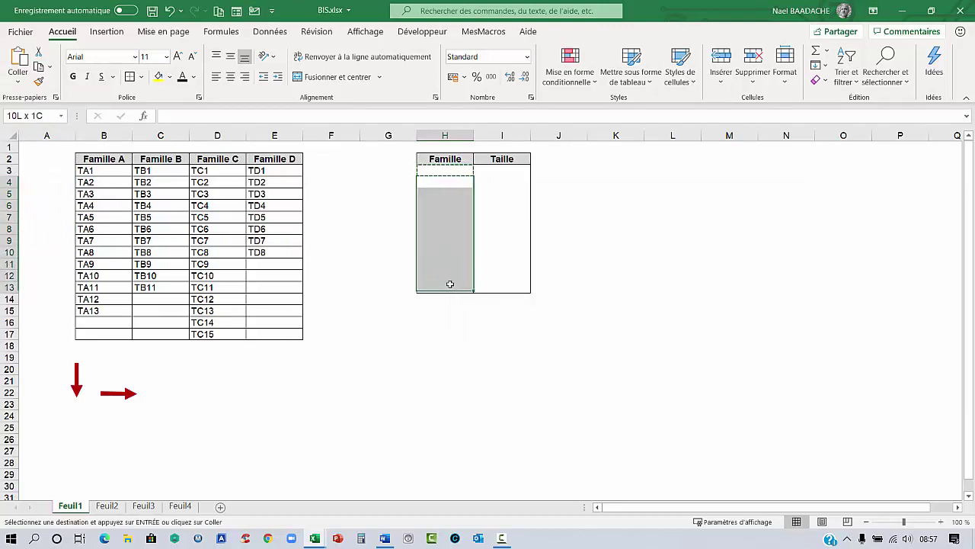
pyautogui.click(18, 81)
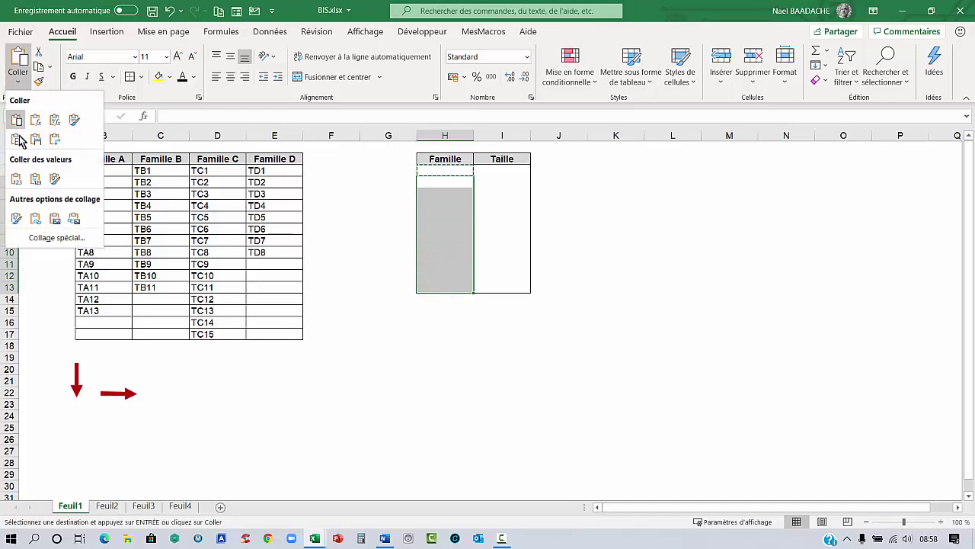
pyautogui.click(56, 238)
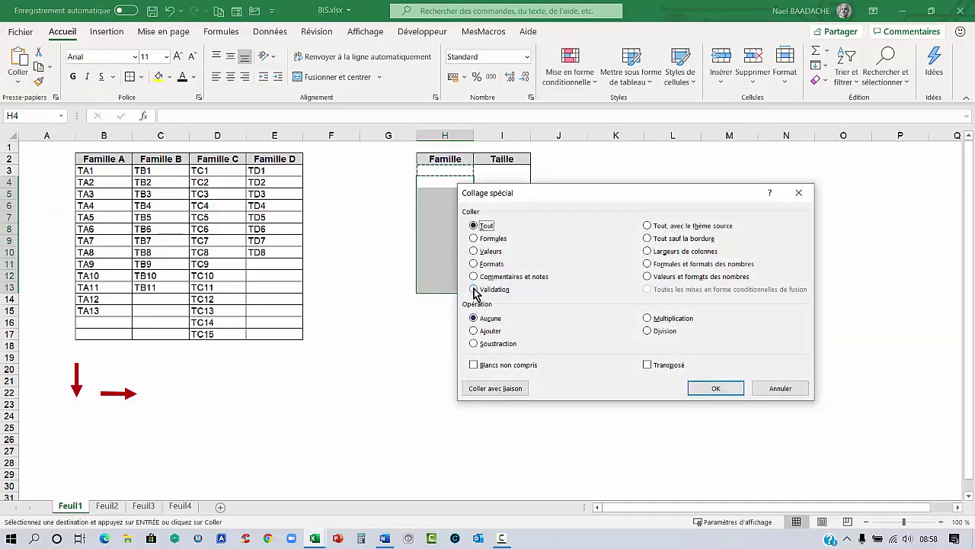
pyautogui.click(474, 290)
pyautogui.click(710, 389)
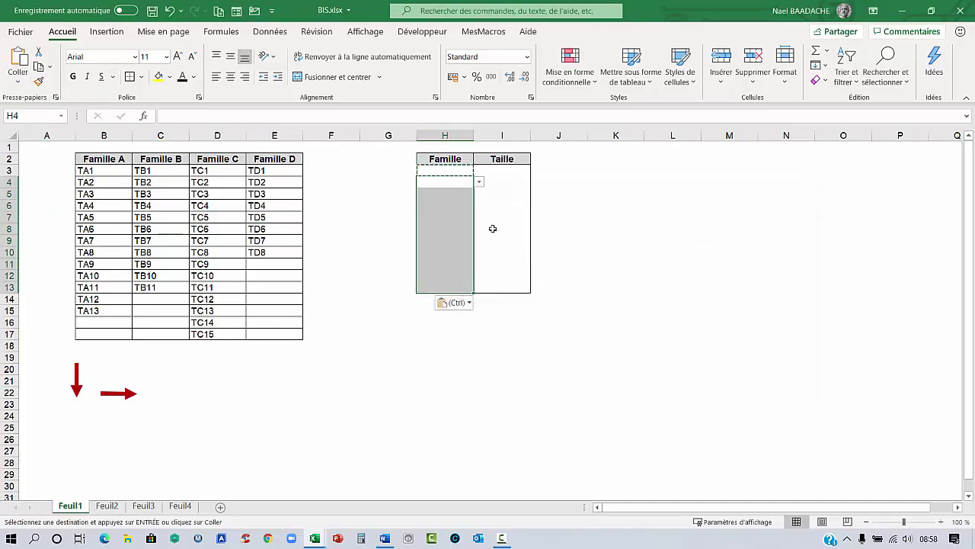
# Step: Check the lower Famille cells have the dropdown, testing it in H10, then return to H3
pyautogui.click(451, 195)
pyautogui.click(456, 206)
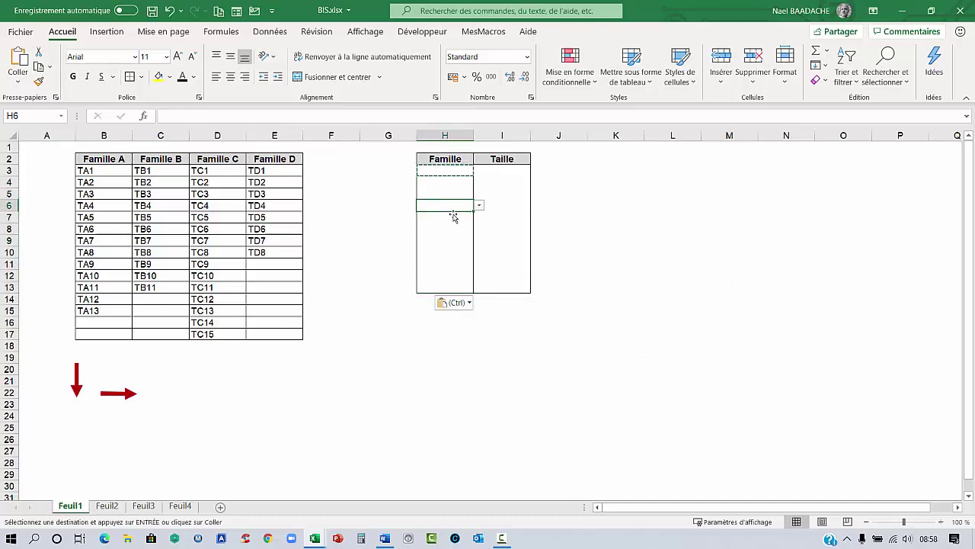
pyautogui.click(452, 228)
pyautogui.click(453, 252)
pyautogui.click(480, 252)
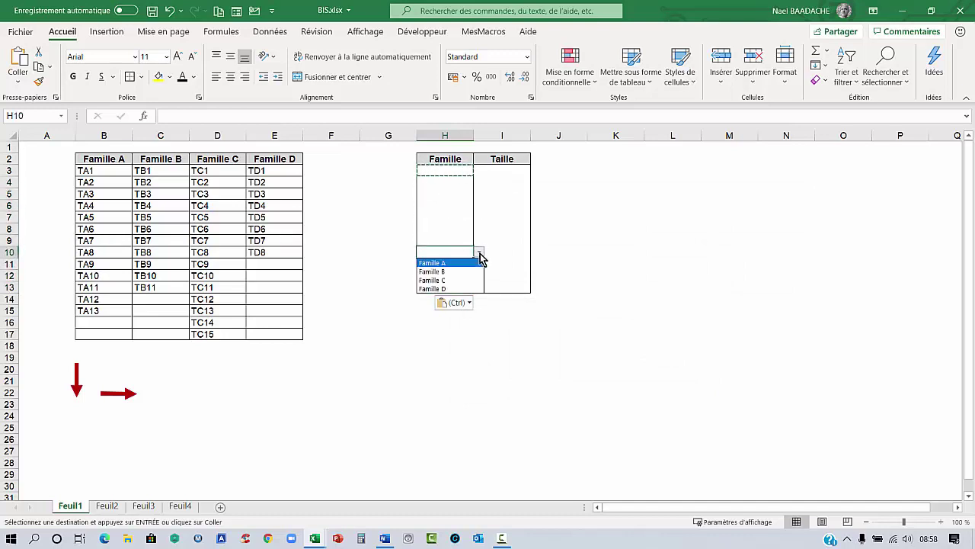
pyautogui.click(450, 171)
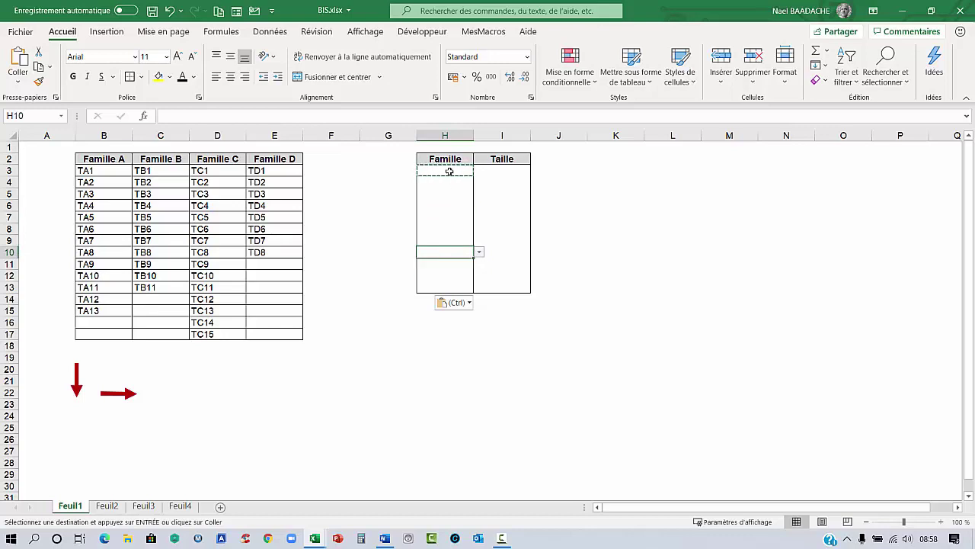
pyautogui.click(450, 171)
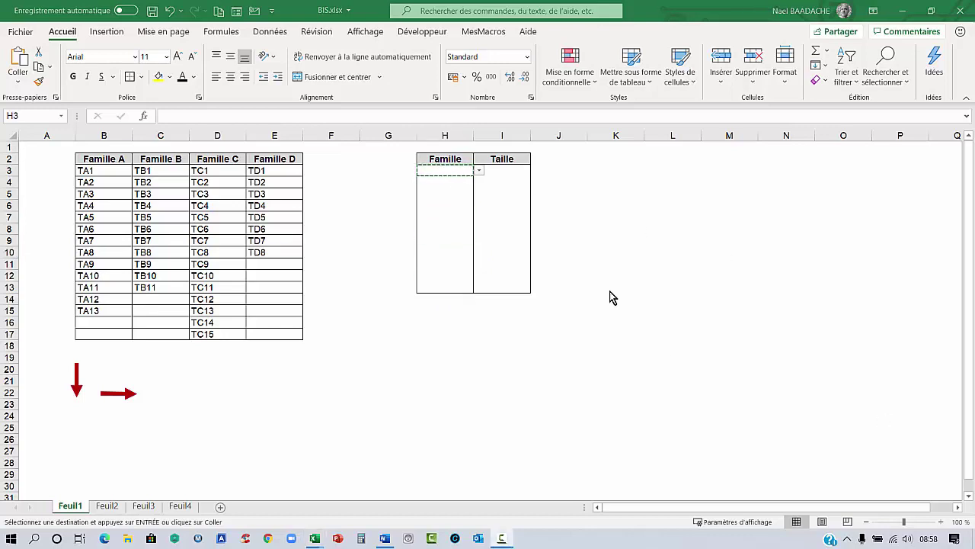
pyautogui.press('Return')
pyautogui.click(501, 172)
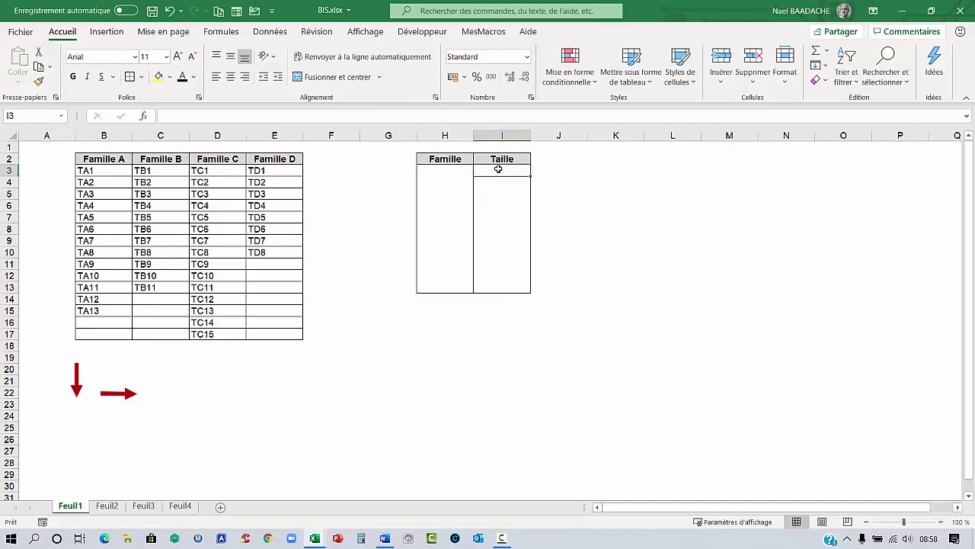
pyautogui.click(453, 172)
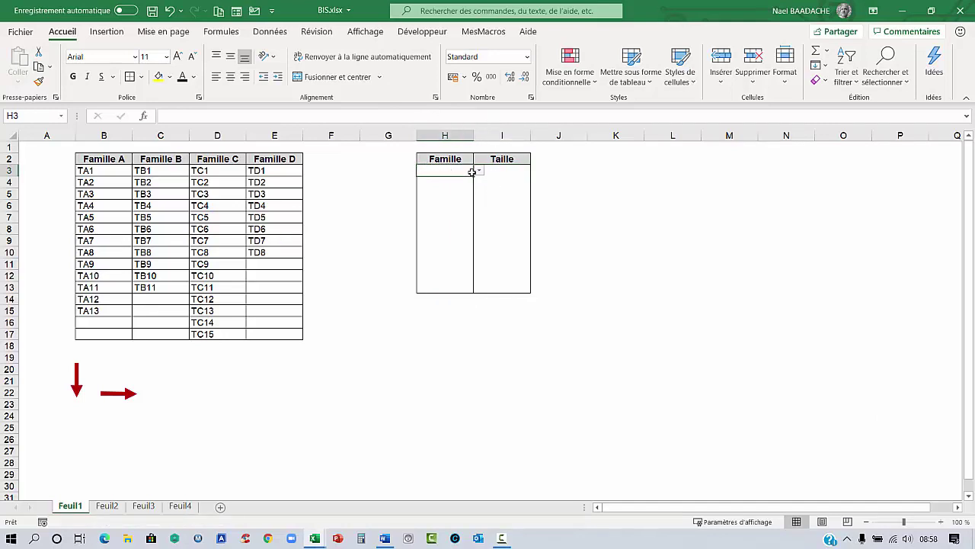
pyautogui.click(478, 173)
pyautogui.click(501, 173)
pyautogui.click(501, 172)
pyautogui.click(99, 172)
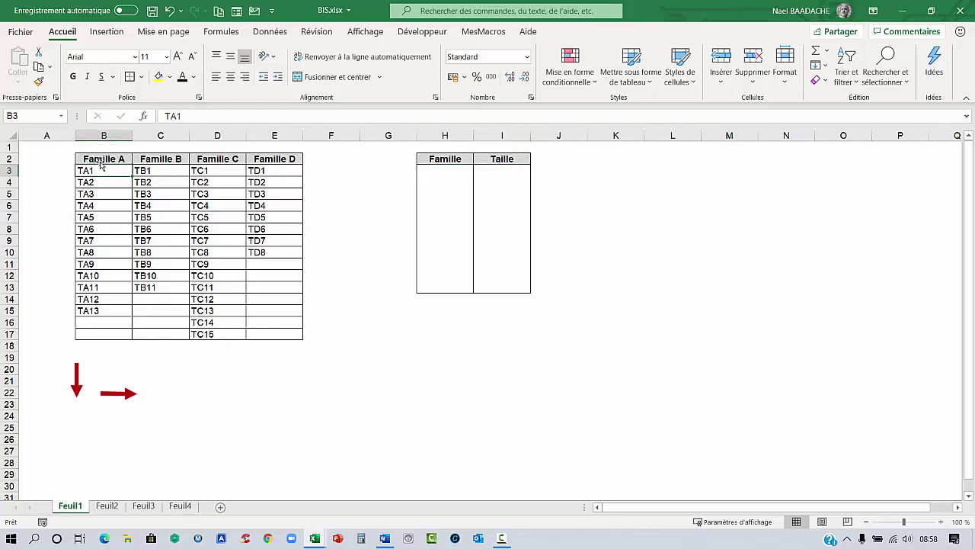
pyautogui.click(99, 155)
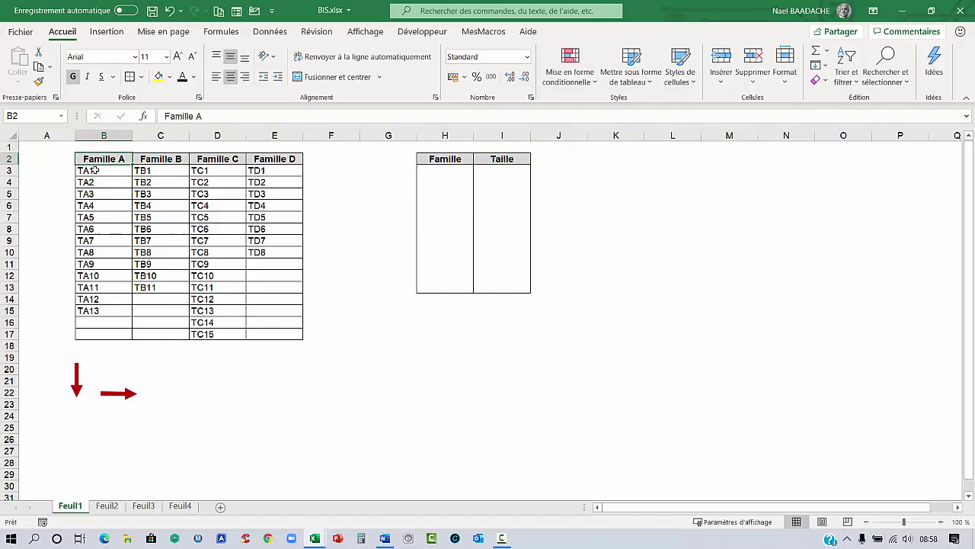
pyautogui.moveTo(95, 171); pyautogui.dragTo(97, 300)
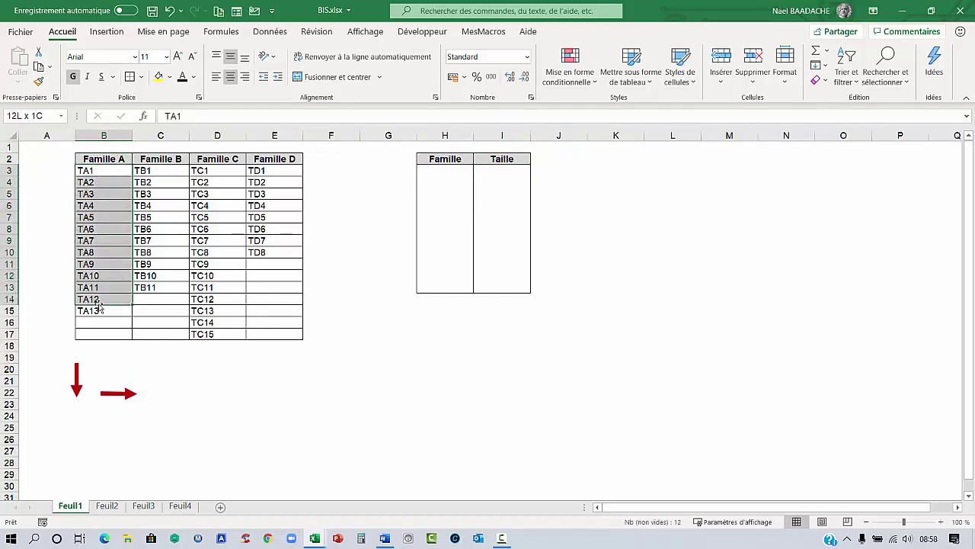
pyautogui.click(153, 172)
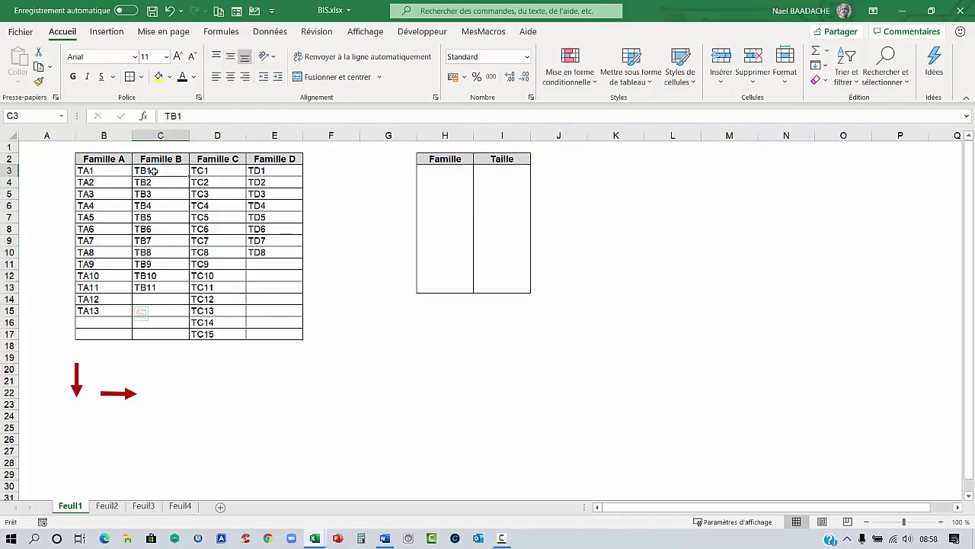
pyautogui.click(164, 288)
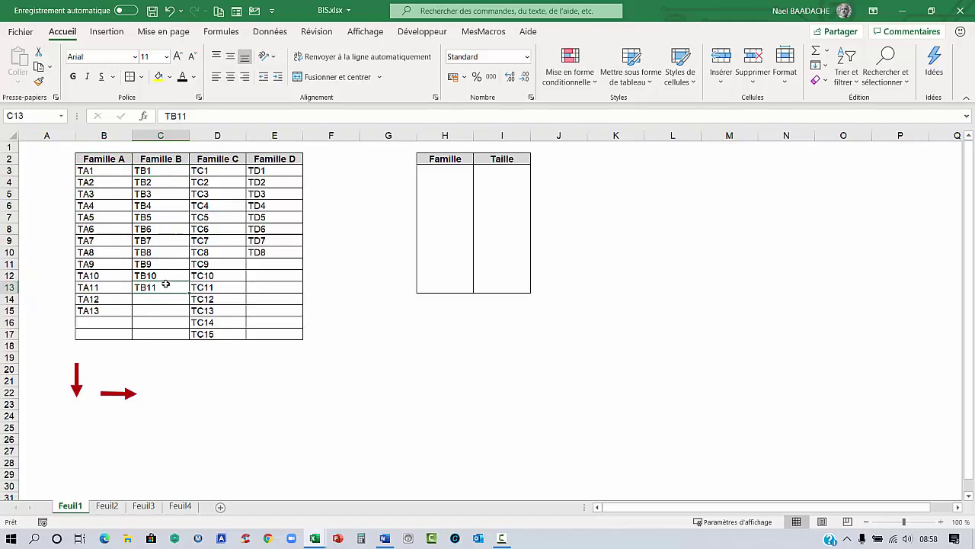
pyautogui.click(491, 171)
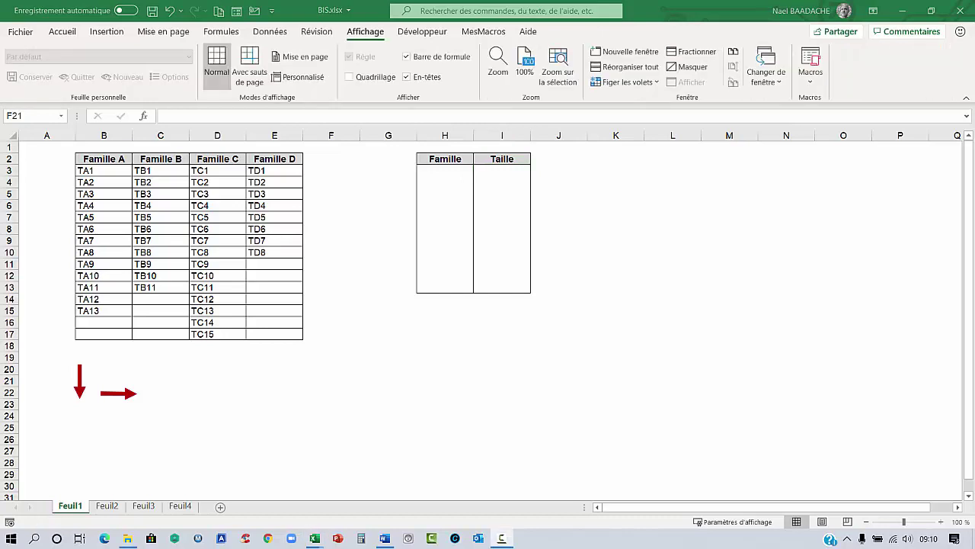
# Step: Copy the green DECALER syntax box from Feuil2 and paste it onto Feuil1 beside the tables
pyautogui.click(115, 509)
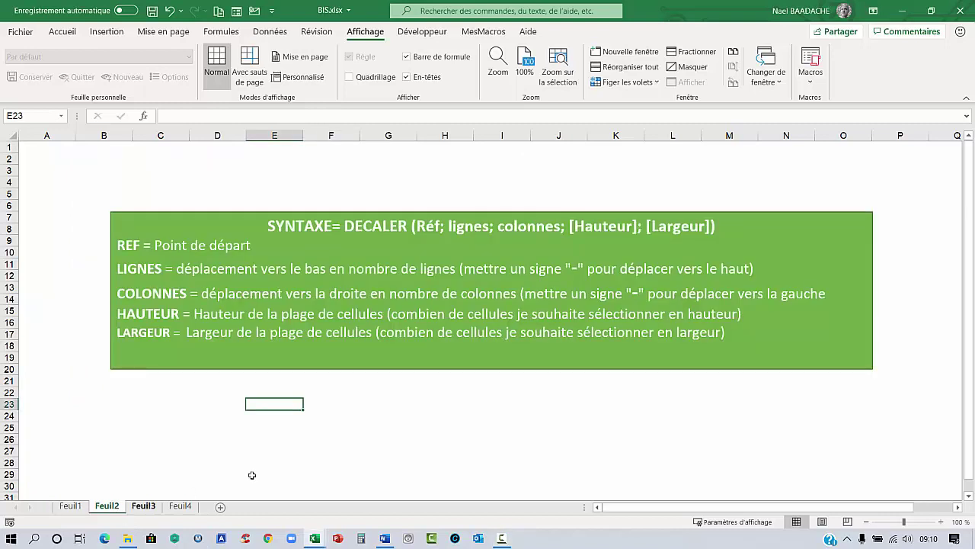
pyautogui.click(454, 370)
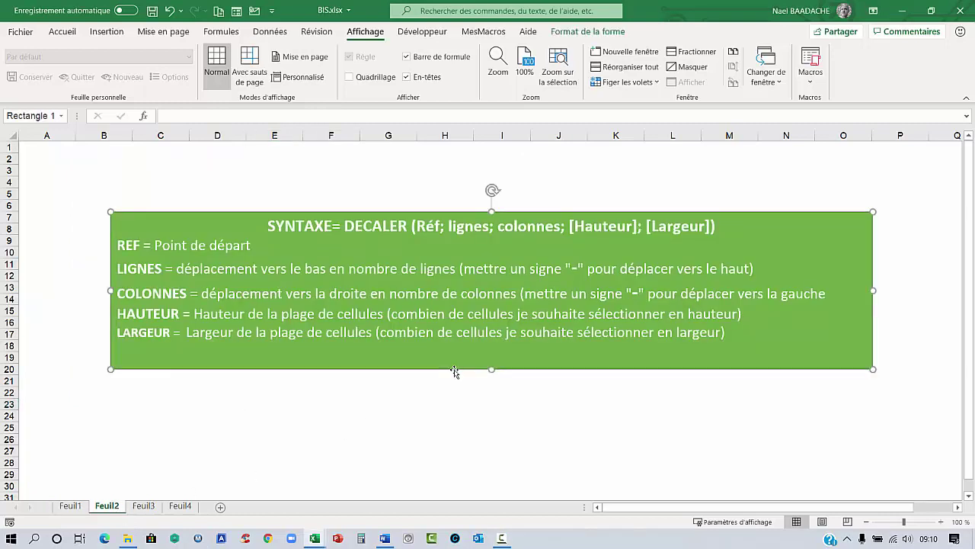
pyautogui.click(69, 506)
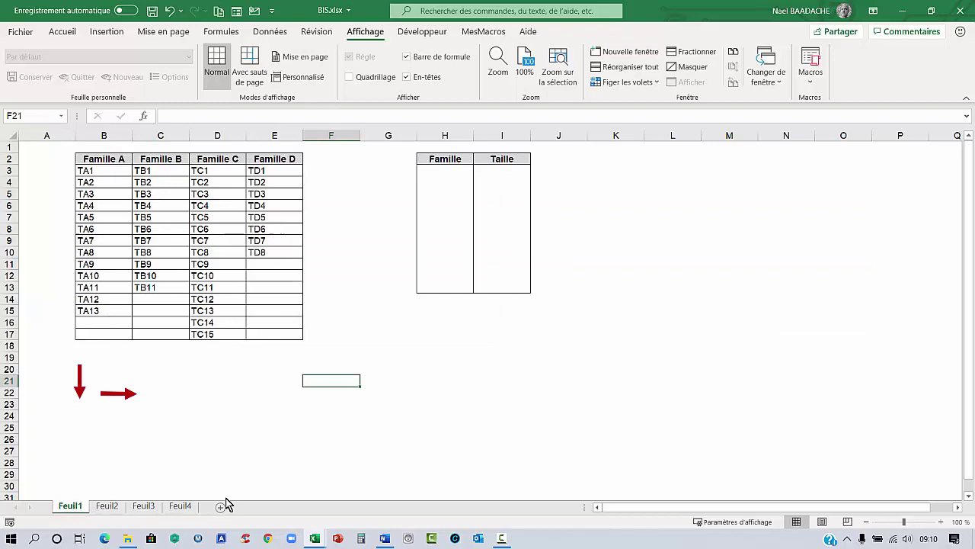
pyautogui.click(431, 424)
pyautogui.hotkey('ctrl', 'v')
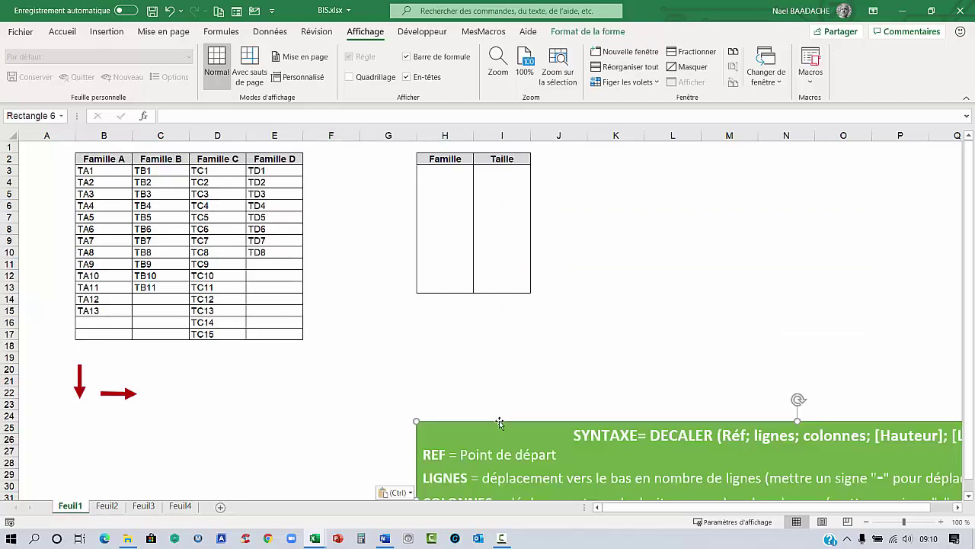
pyautogui.moveTo(499, 416); pyautogui.dragTo(408, 309)
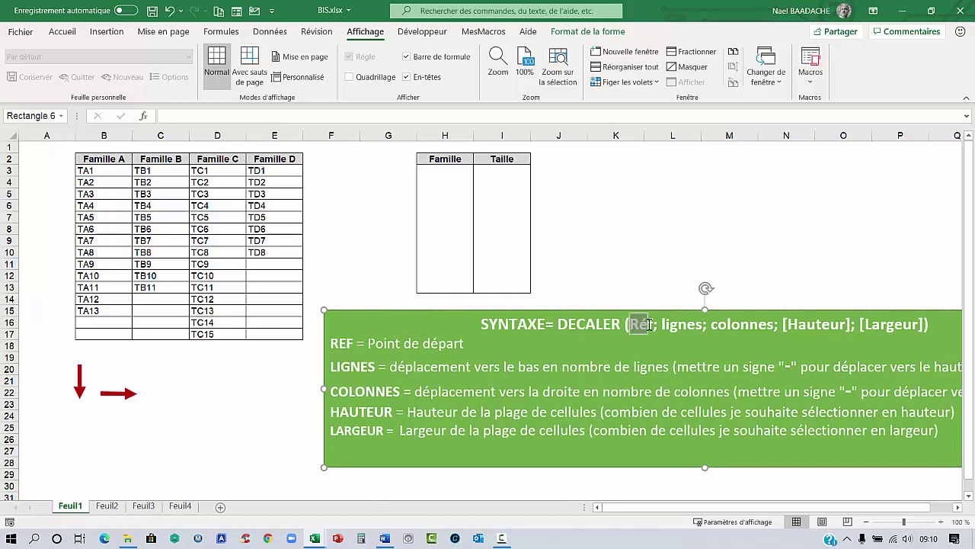
# Step: Highlight the Réf argument and the family table B2:E15, and move the red down arrow toward the table
pyautogui.moveTo(629, 323); pyautogui.dragTo(659, 324)
pyautogui.click(466, 345)
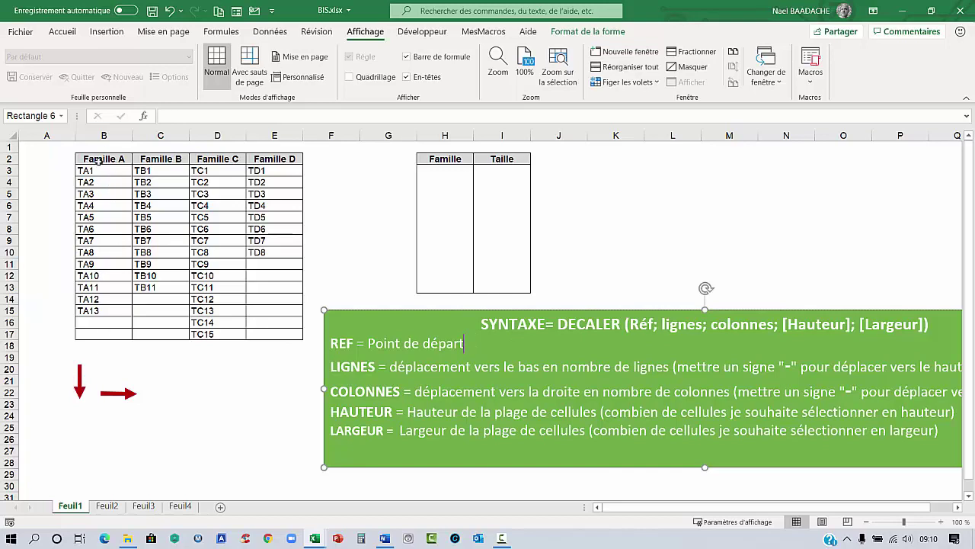
pyautogui.moveTo(99, 162); pyautogui.dragTo(260, 339)
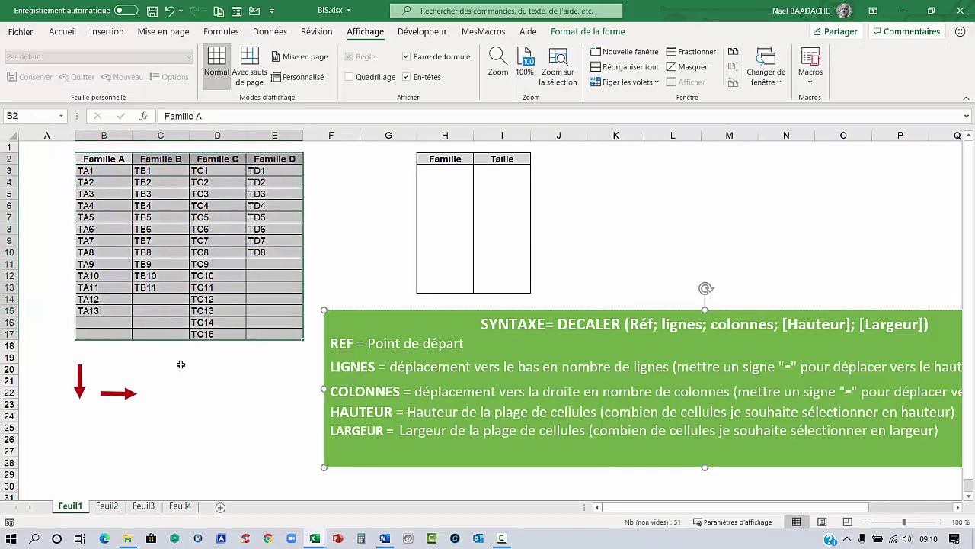
pyautogui.moveTo(80, 385)
pyautogui.mouseDown()
pyautogui.moveTo(94, 328)
pyautogui.moveTo(99, 147)
pyautogui.mouseUp()
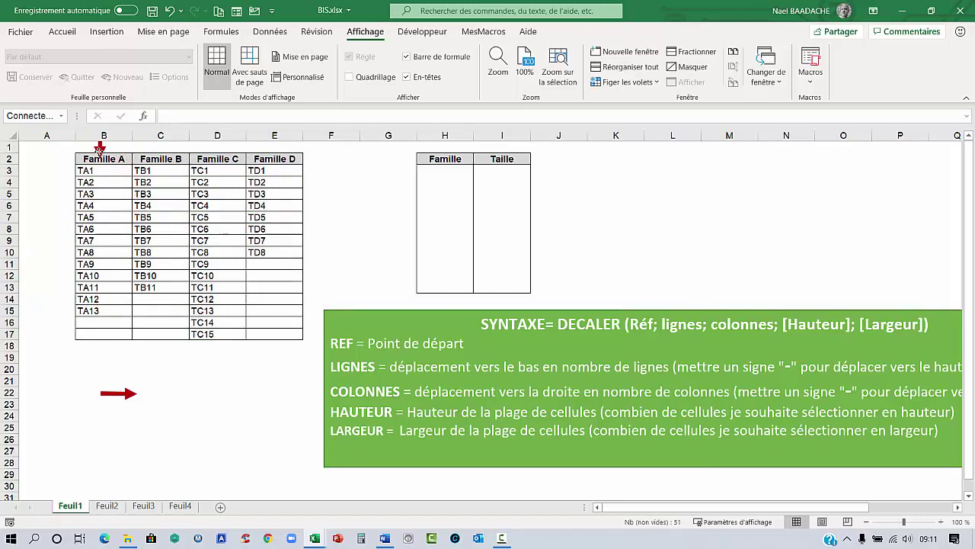
# Step: Place the red arrow from the Famille A header down to TA1 and shift the syntax box slightly left
pyautogui.moveTo(99, 147); pyautogui.dragTo(100, 158)
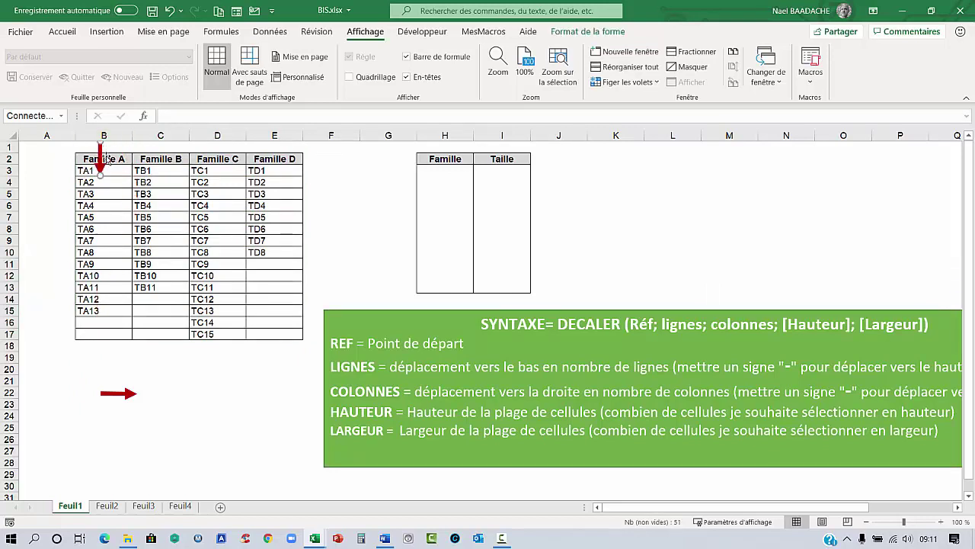
pyautogui.click(124, 162)
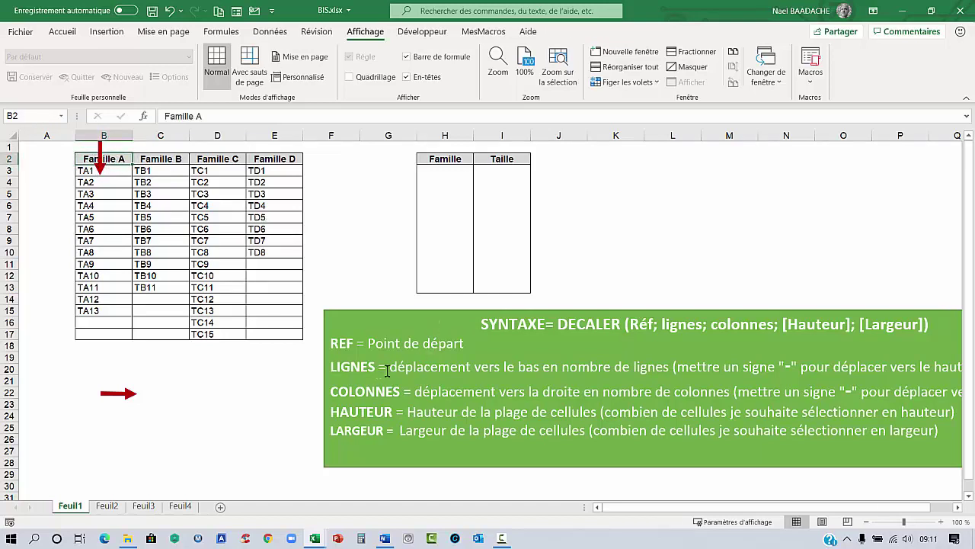
pyautogui.moveTo(579, 311); pyautogui.dragTo(558, 309)
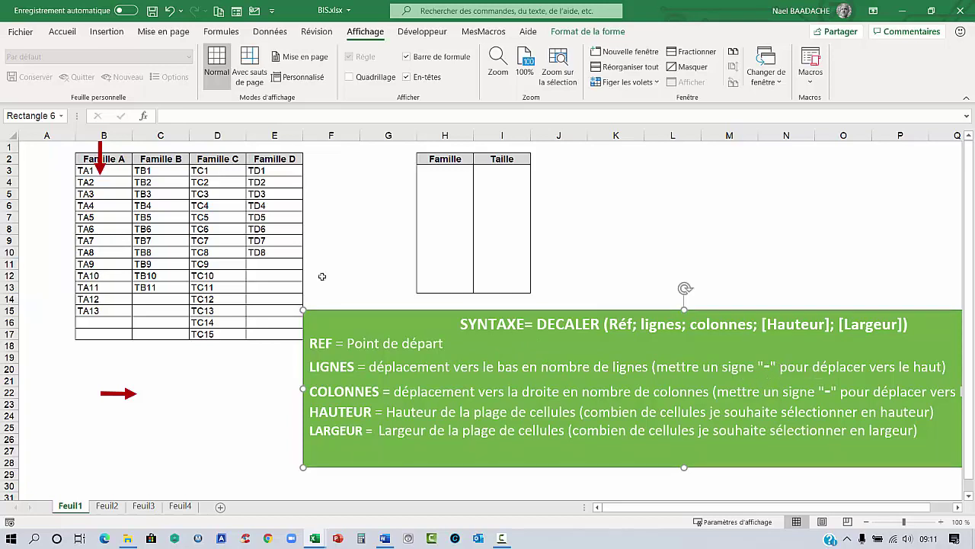
pyautogui.moveTo(100, 168); pyautogui.dragTo(102, 147)
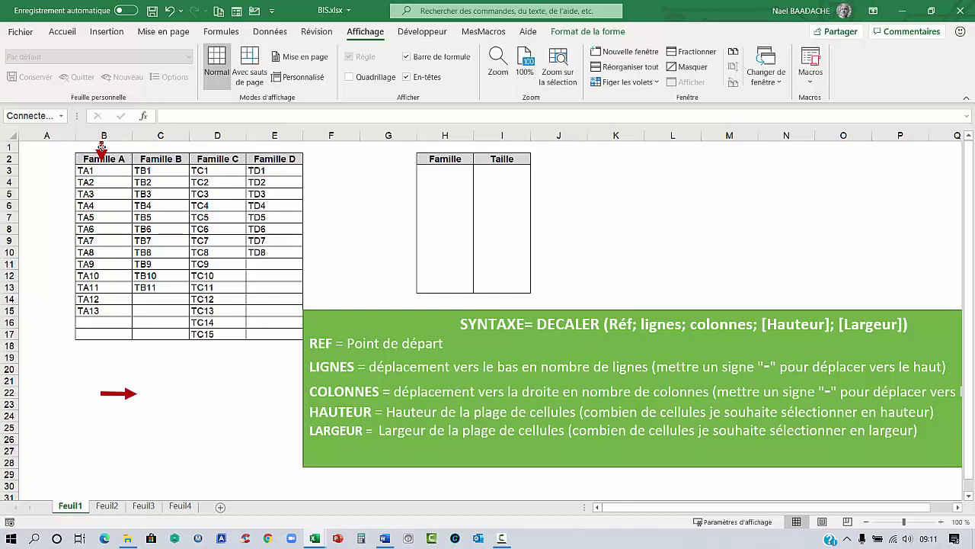
pyautogui.moveTo(102, 145); pyautogui.dragTo(99, 169)
pyautogui.click(96, 166)
# Step: Set the Famille cell H3 to Famille A from its dropdown
pyautogui.moveTo(99, 158)
pyautogui.mouseDown()
pyautogui.moveTo(267, 148)
pyautogui.moveTo(99, 158)
pyautogui.mouseUp()
pyautogui.click(438, 170)
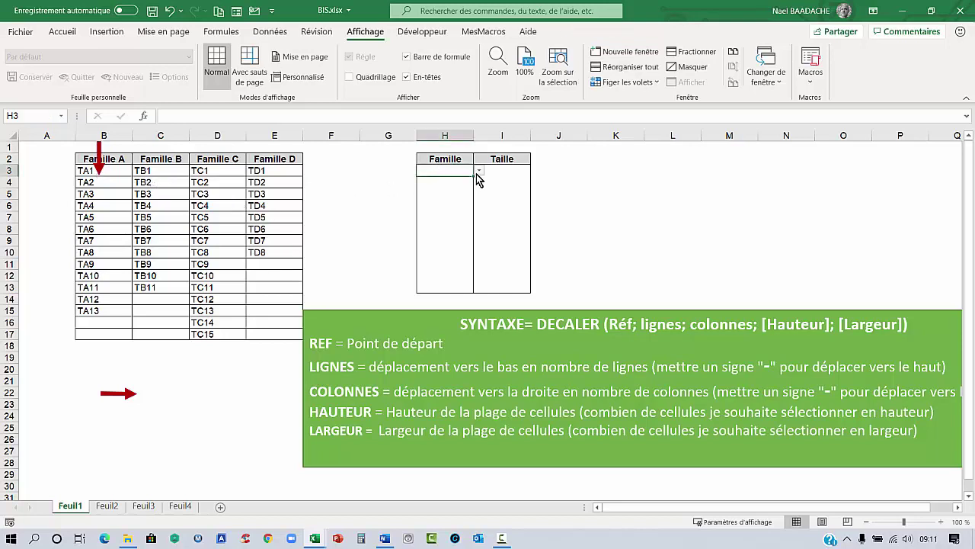
pyautogui.click(479, 170)
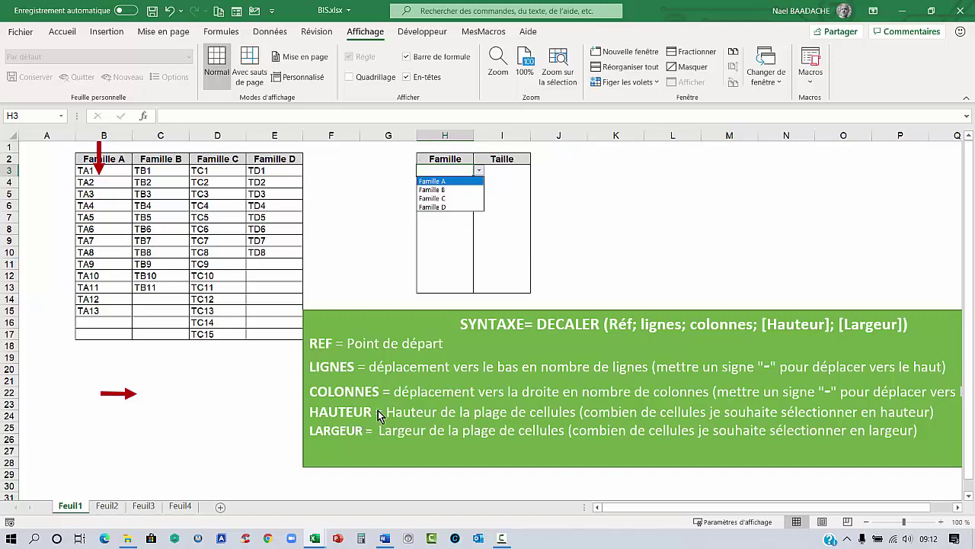
pyautogui.click(98, 145)
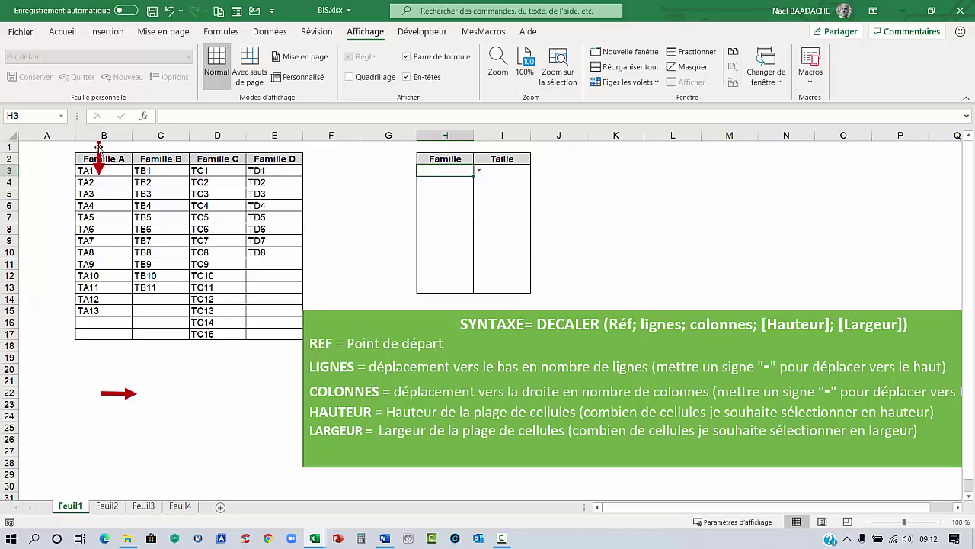
pyautogui.click(99, 148)
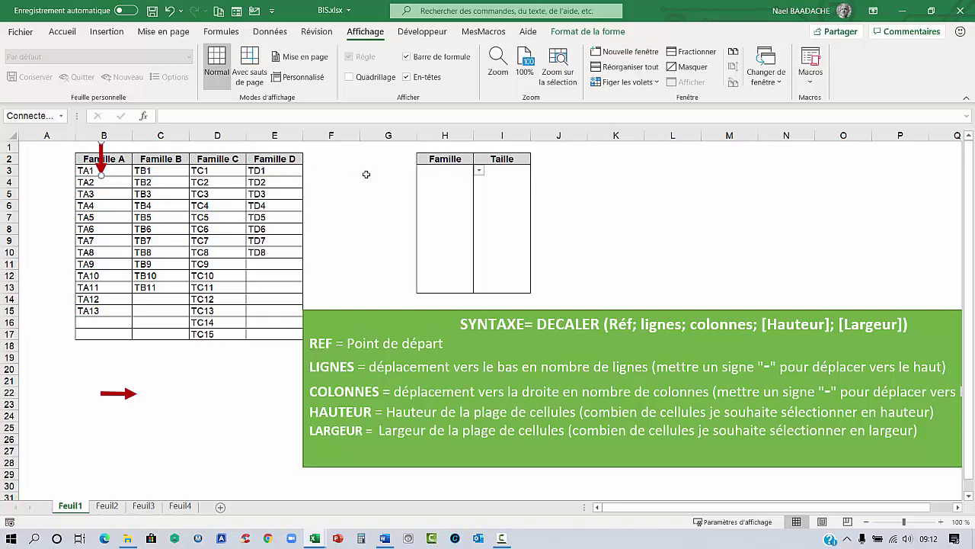
pyautogui.click(448, 168)
pyautogui.click(479, 170)
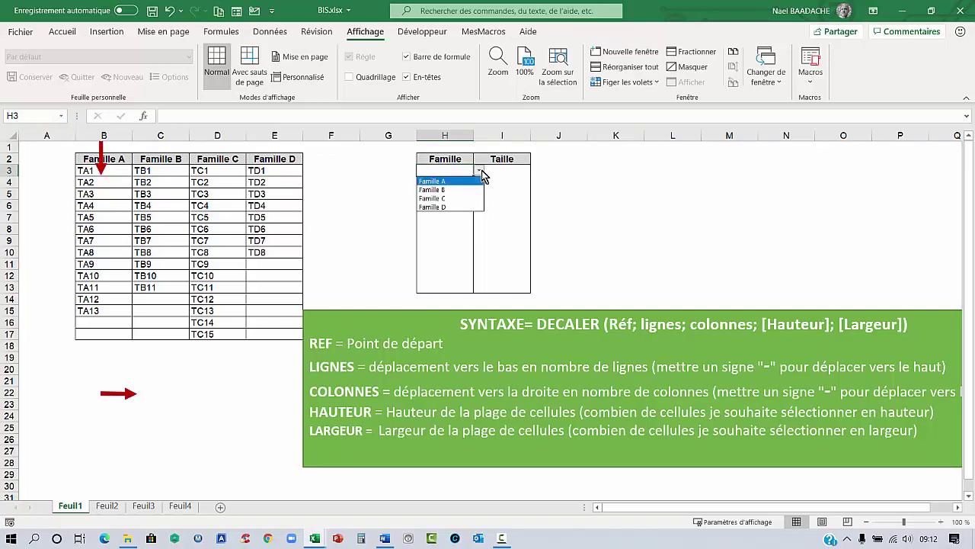
pyautogui.click(433, 181)
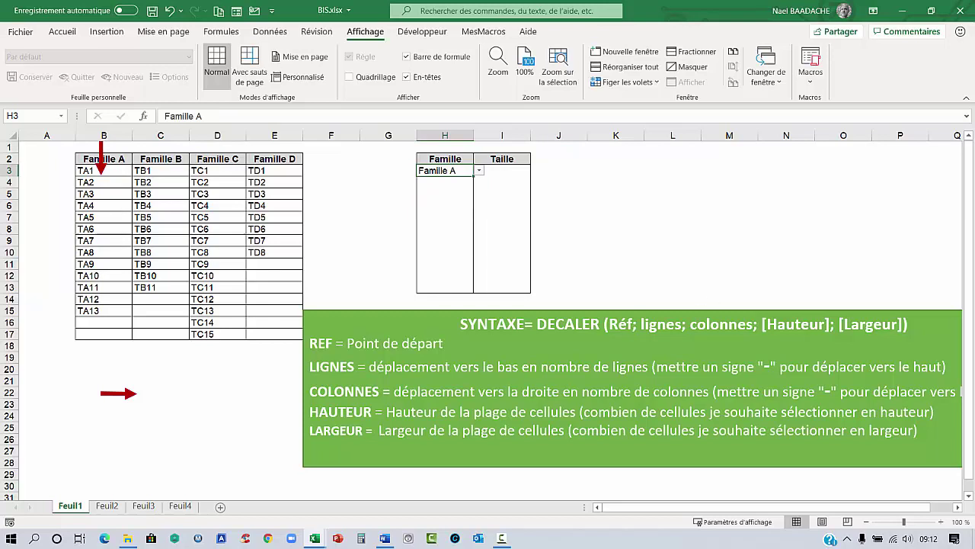
# Step: Delete the red vertical and horizontal arrows
pyautogui.click(100, 156)
pyautogui.press('Delete')
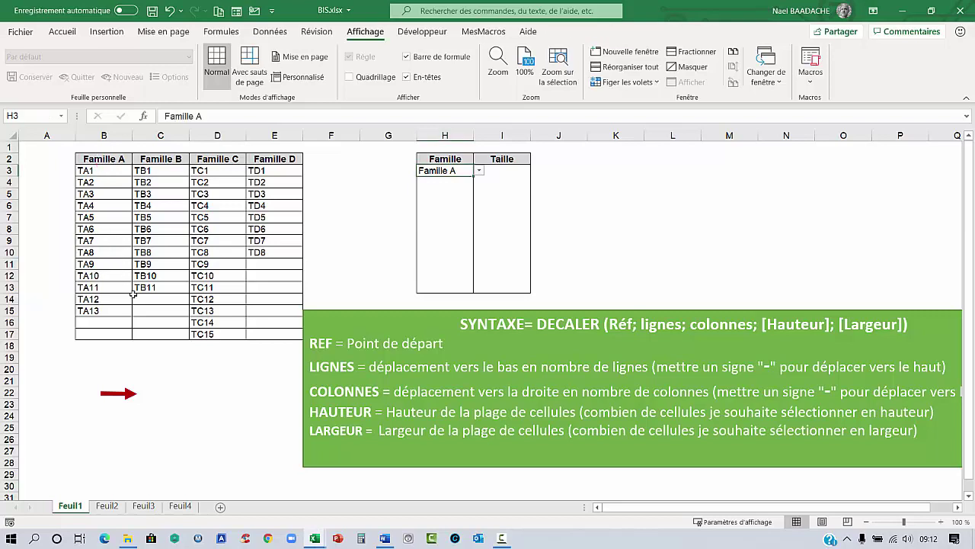
pyautogui.click(128, 394)
pyautogui.press('Delete')
# Step: Highlight the first item row TA1–TD1, then start editing the Taille cell I3
pyautogui.click(499, 174)
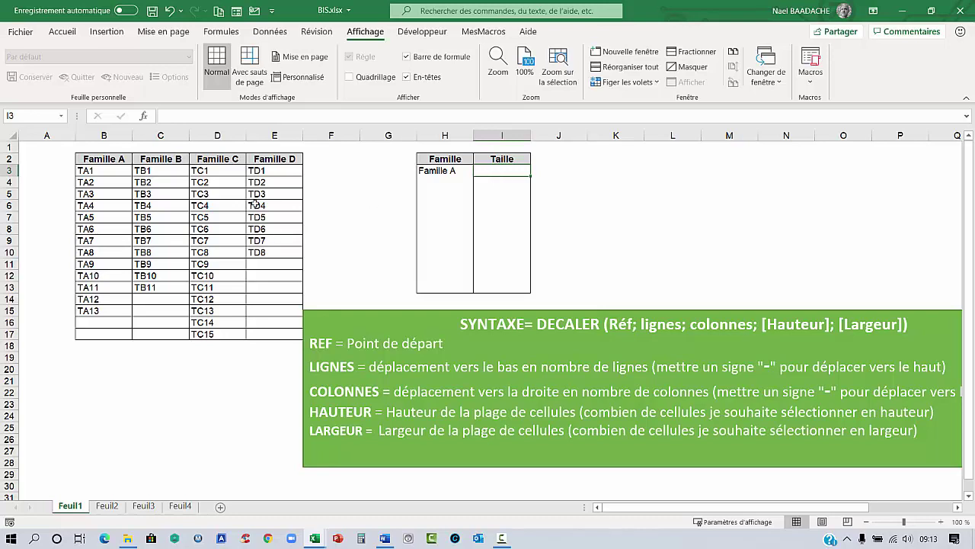
pyautogui.moveTo(99, 173); pyautogui.dragTo(274, 172)
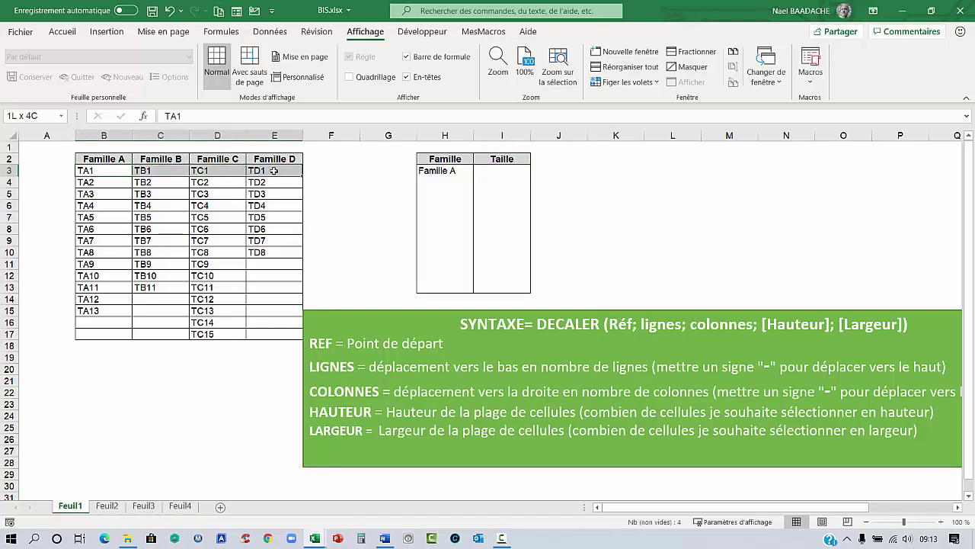
pyautogui.click(494, 168)
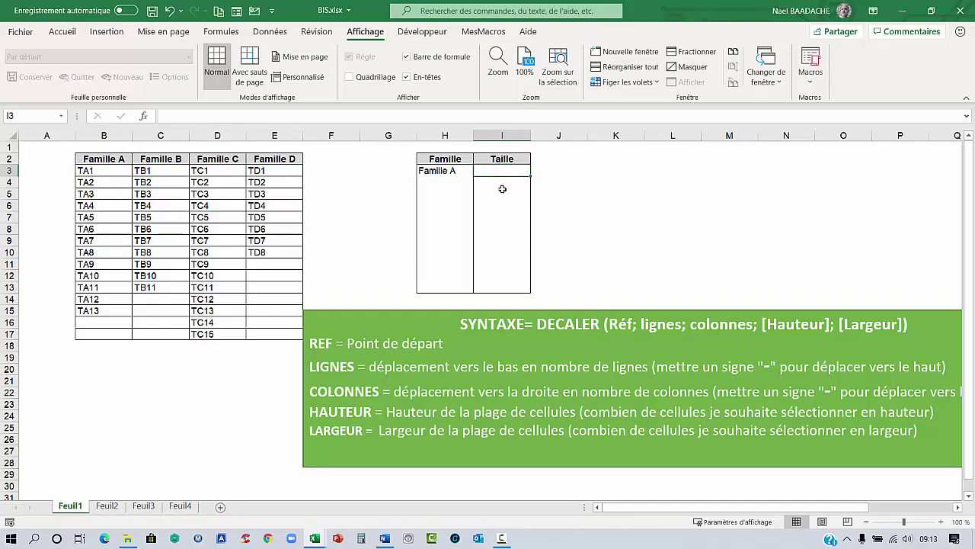
pyautogui.press('F2')
# Step: Enter =DECALER($B$2;1;EQUIV( in I3, anchored on absolute B2 one row down
pyautogui.write('=DE')
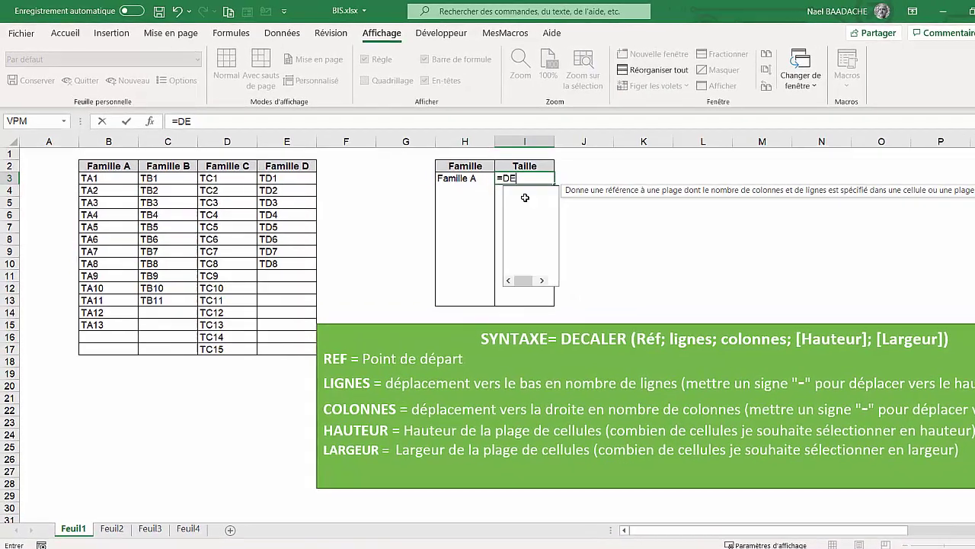
pyautogui.write('CALER(')
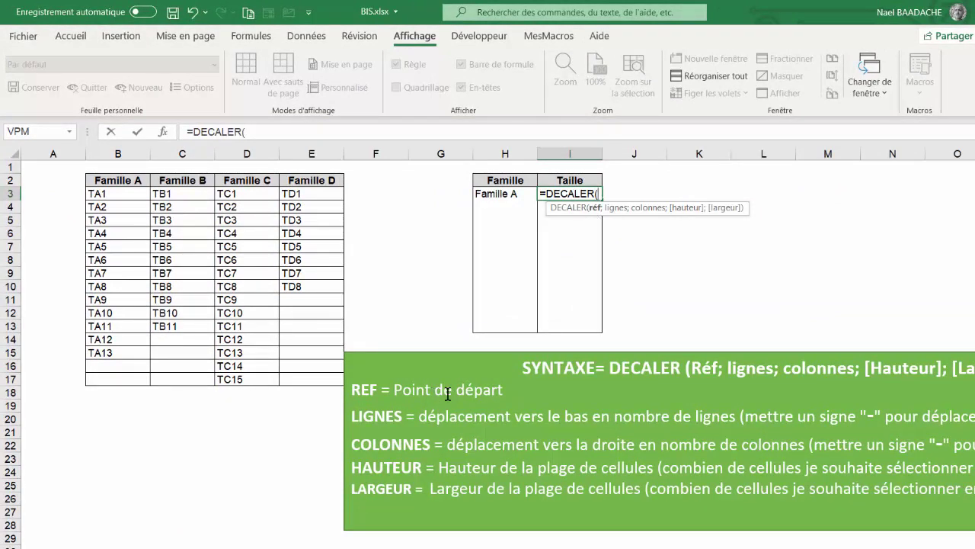
pyautogui.click(114, 181)
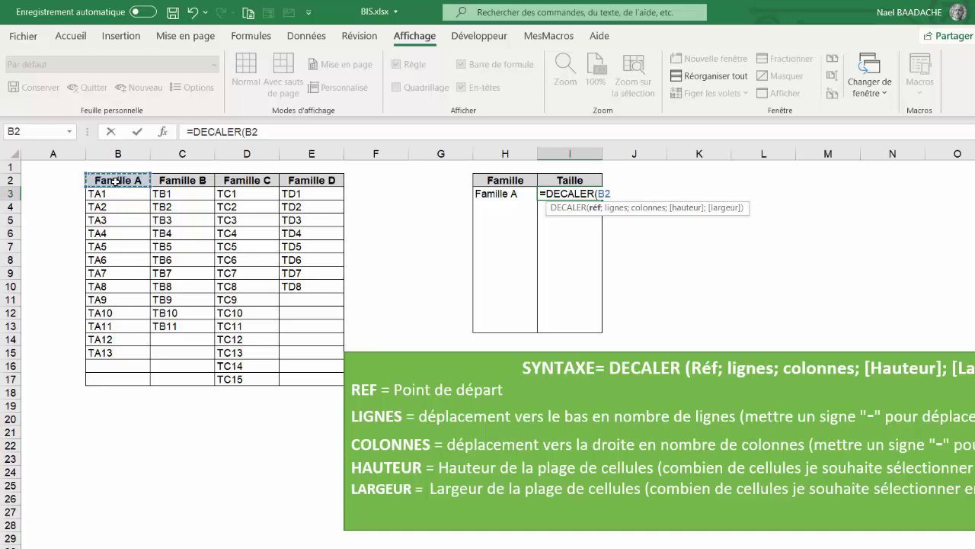
pyautogui.press('F4')
pyautogui.write('$B$2;')
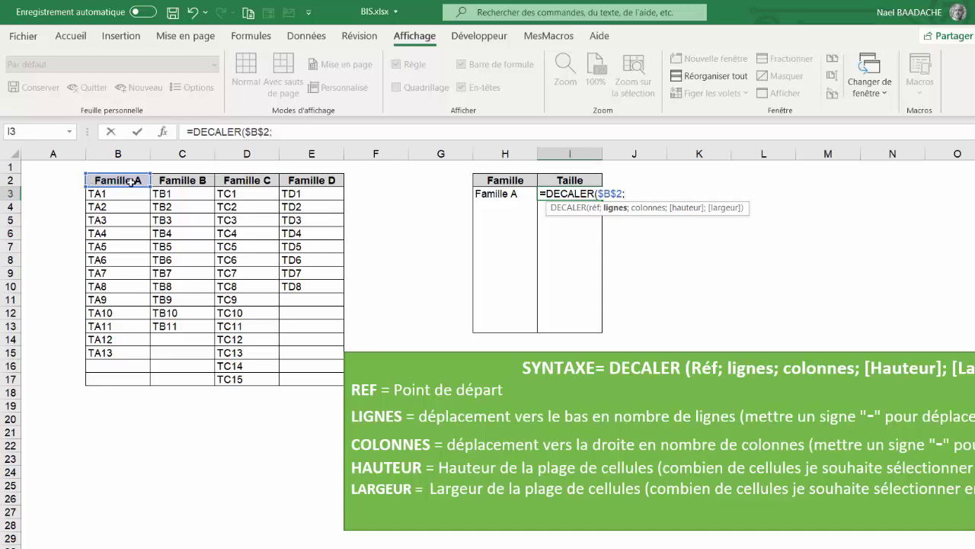
pyautogui.write('1')
pyautogui.write(';')
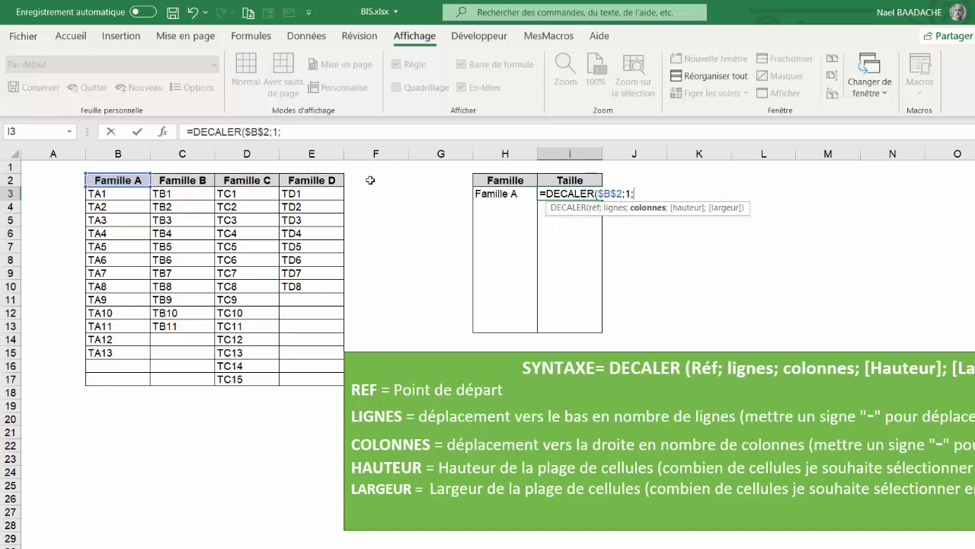
pyautogui.write('equiv')
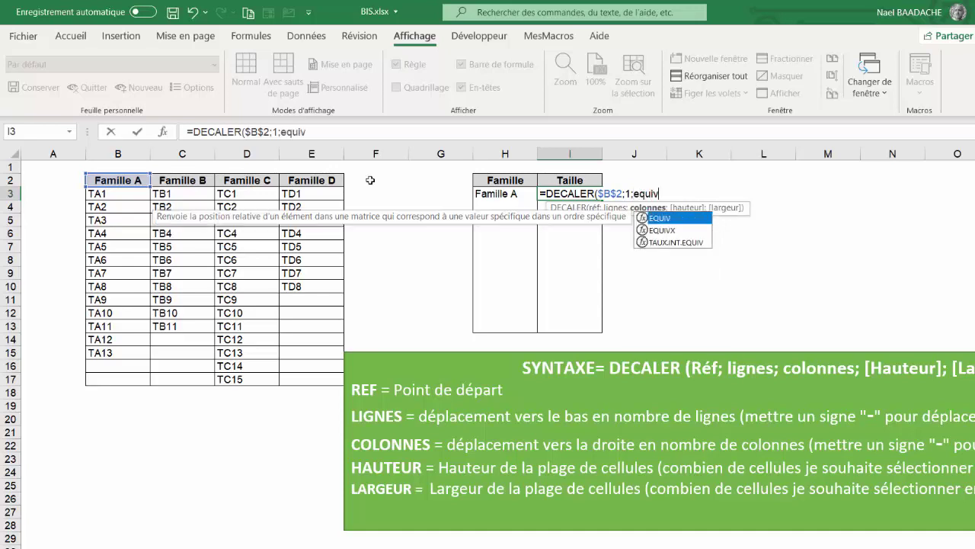
pyautogui.write('(')
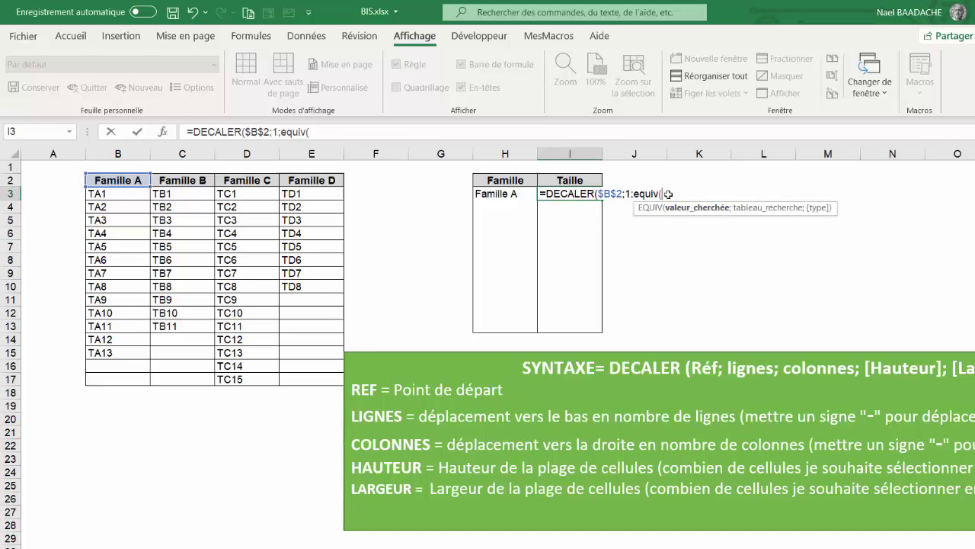
# Step: Finish I3's DECALER with column offset EQUIV(H3;$B$2:$E$2;0)-1, height 1 and width 1
pyautogui.click(503, 195)
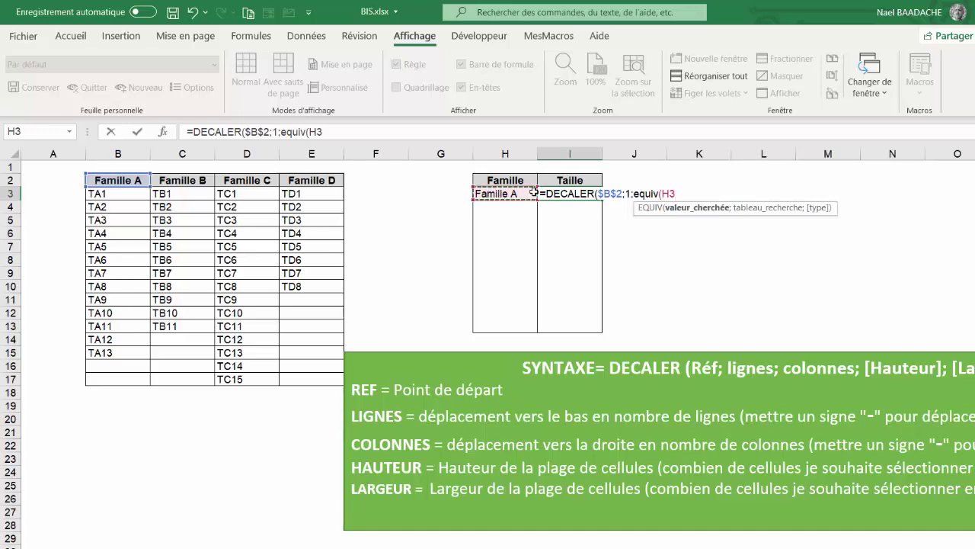
pyautogui.write(';')
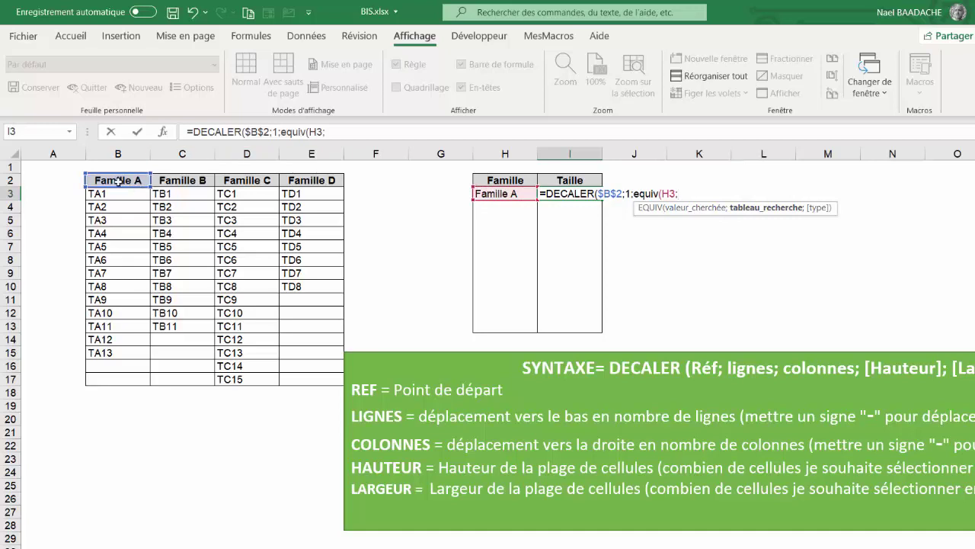
pyautogui.moveTo(118, 180); pyautogui.dragTo(309, 180)
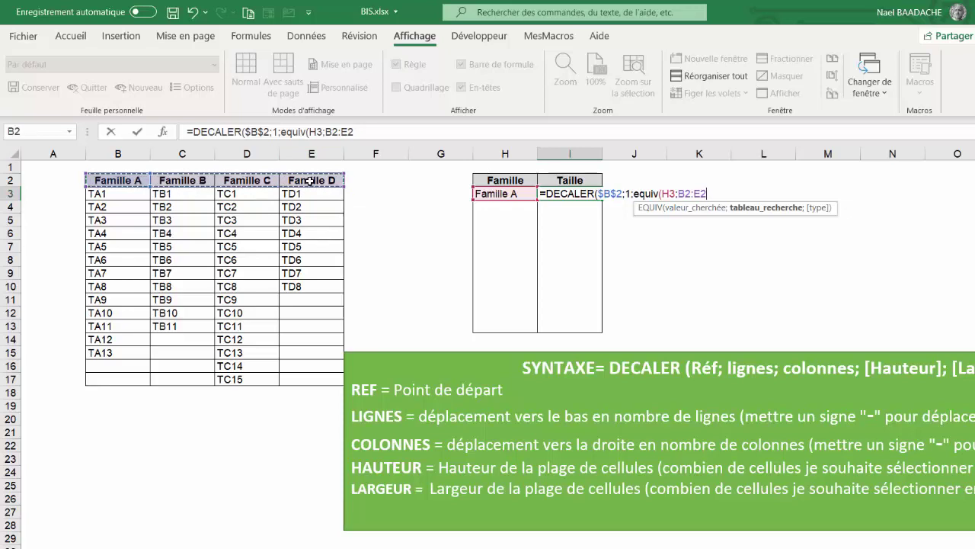
pyautogui.press('F4')
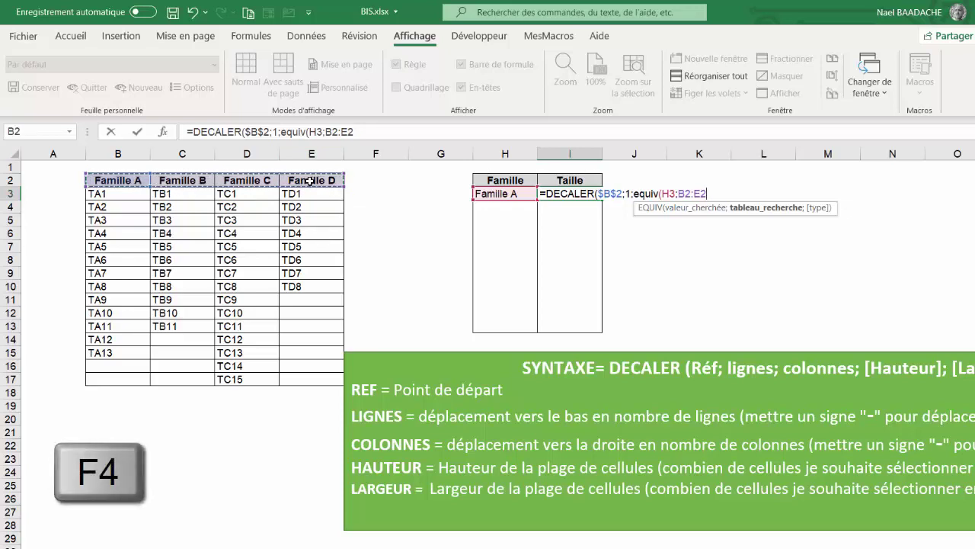
pyautogui.press('F4')
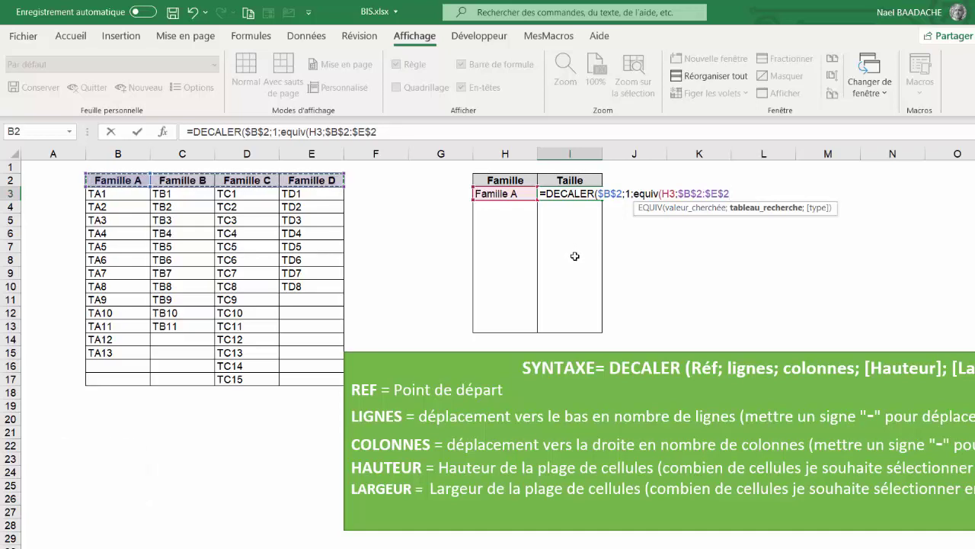
pyautogui.write(';0')
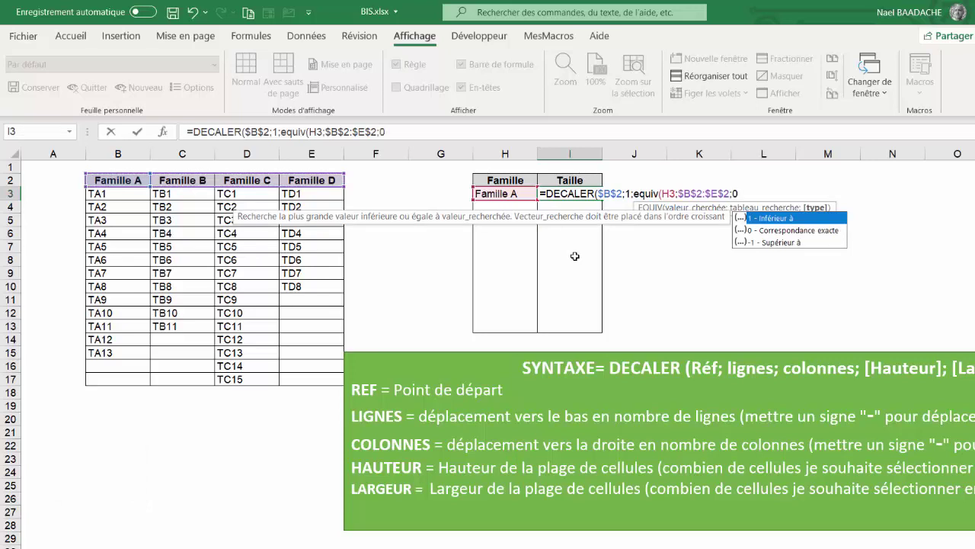
pyautogui.write(')-1')
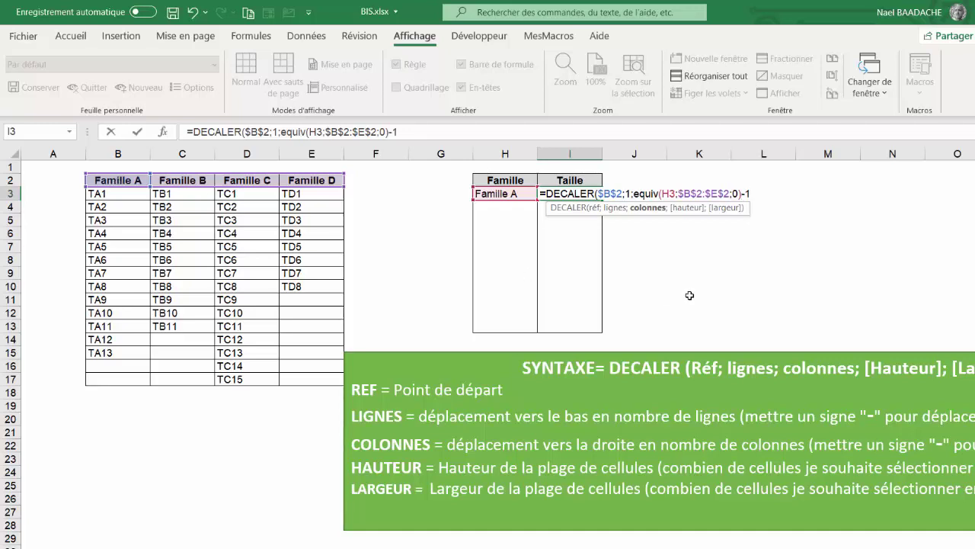
pyautogui.write(';')
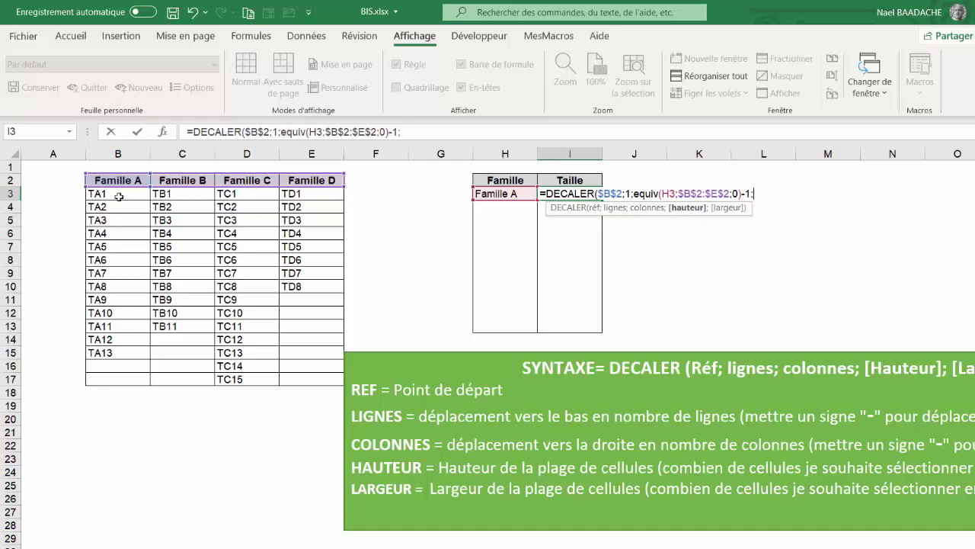
pyautogui.click(111, 179)
pyautogui.write('1')
pyautogui.write(';')
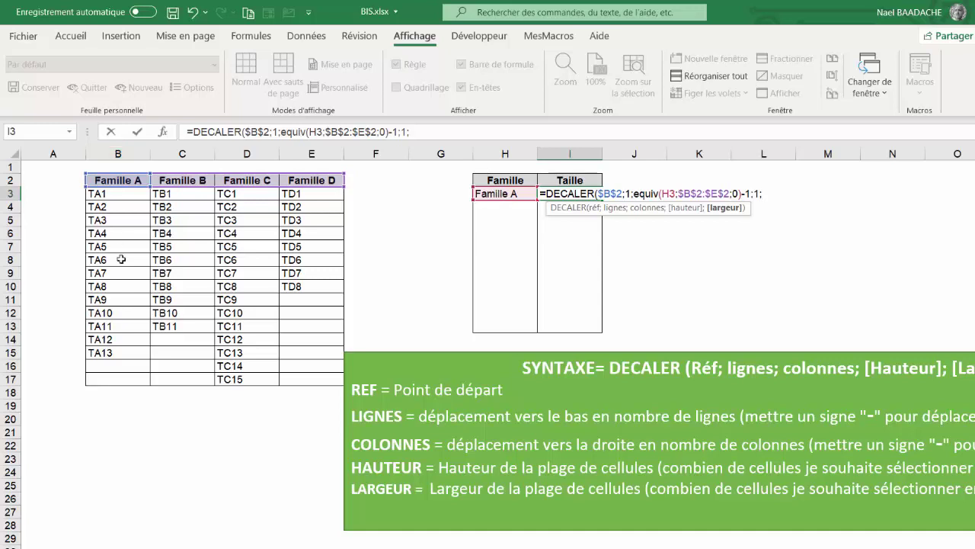
pyautogui.write('1')
pyautogui.write(')')
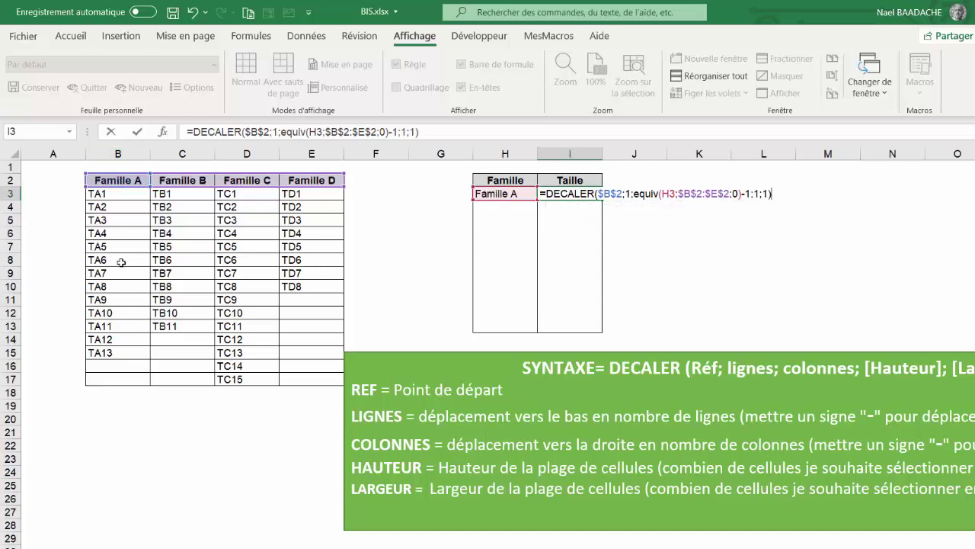
# Step: Confirm the I3 formula and right-align its result
pyautogui.press('Return')
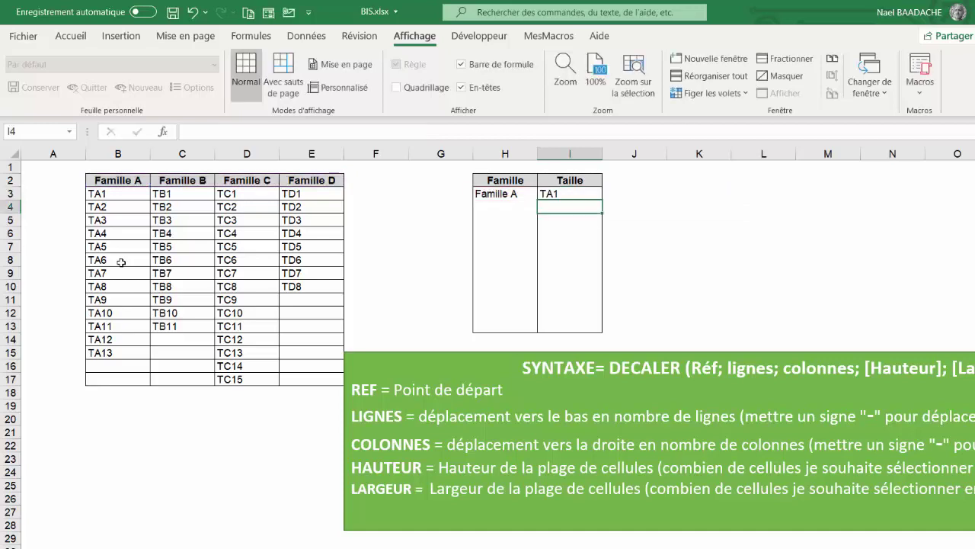
pyautogui.press('Up')
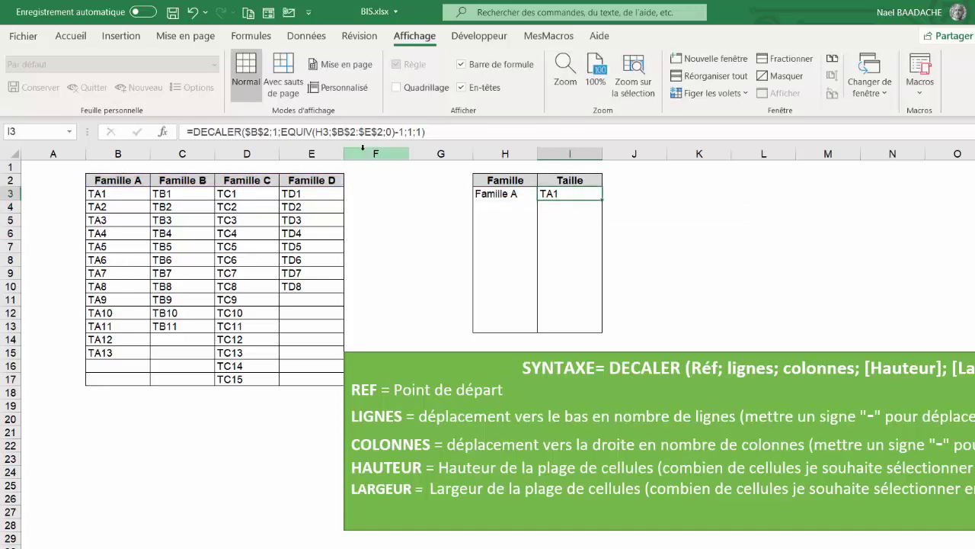
pyautogui.click(72, 37)
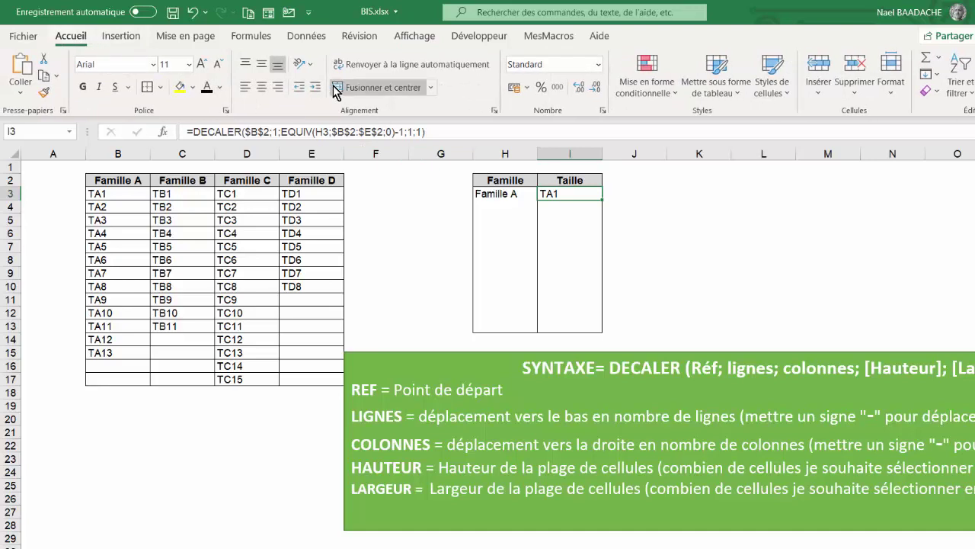
pyautogui.click(279, 89)
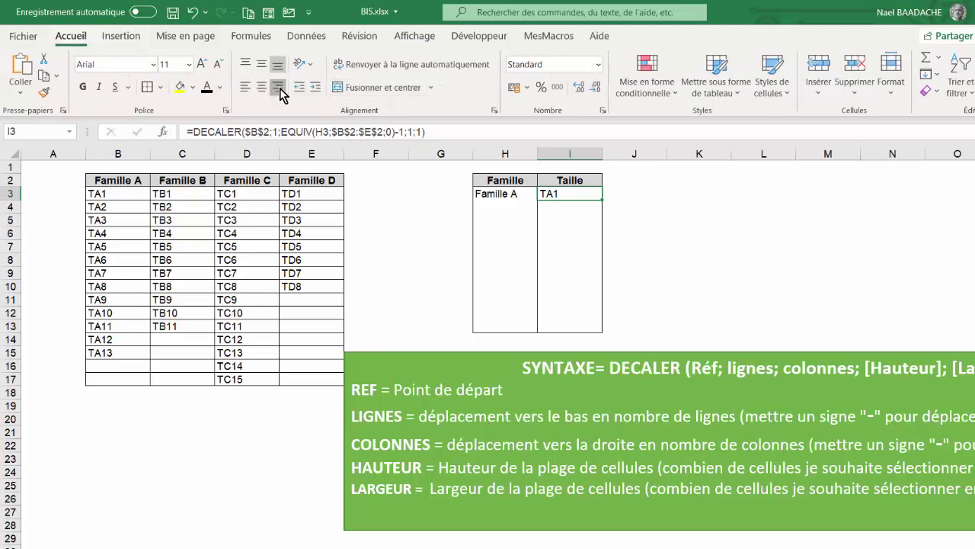
# Step: Compare I3's formula with the first item row, TA1 under Famille A
pyautogui.click(497, 194)
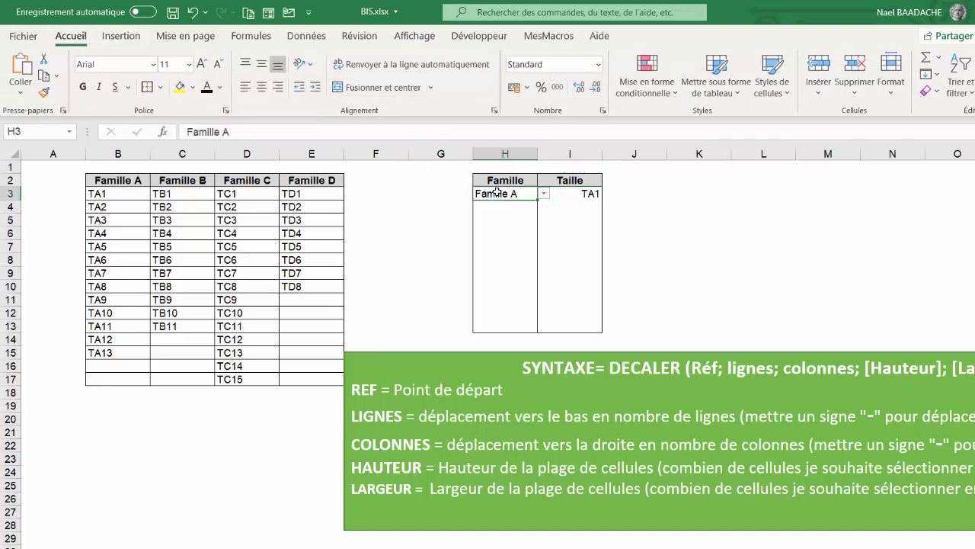
pyautogui.click(589, 193)
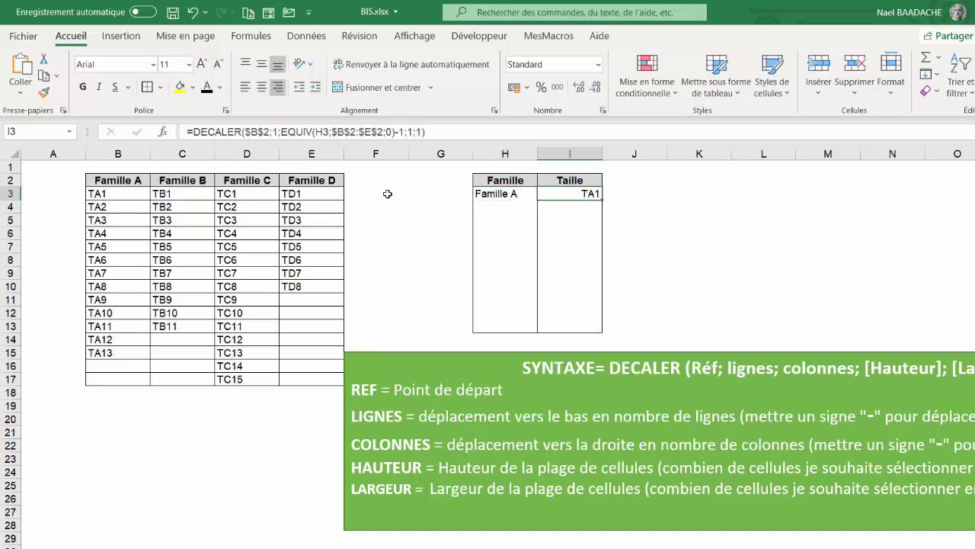
pyautogui.click(110, 180)
pyautogui.click(97, 194)
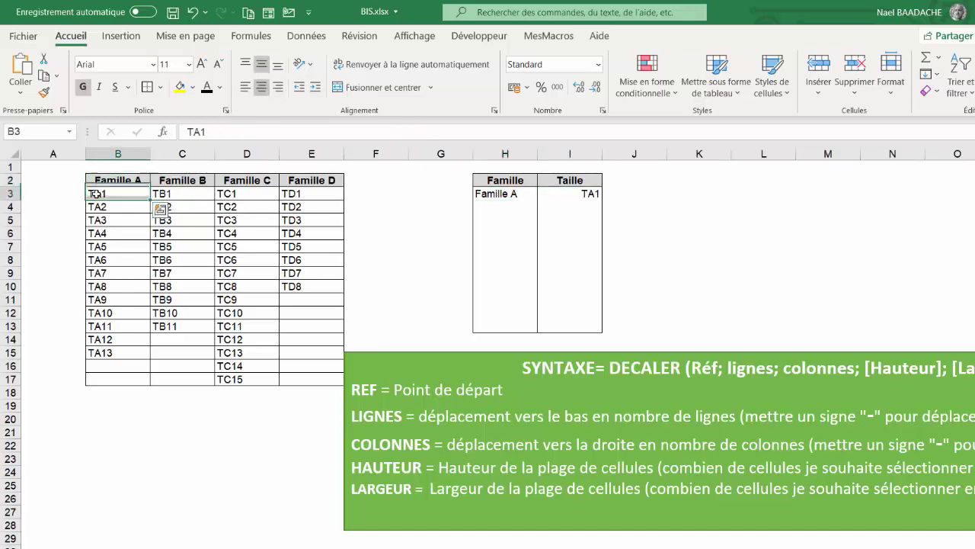
pyautogui.moveTo(92, 194); pyautogui.dragTo(309, 193)
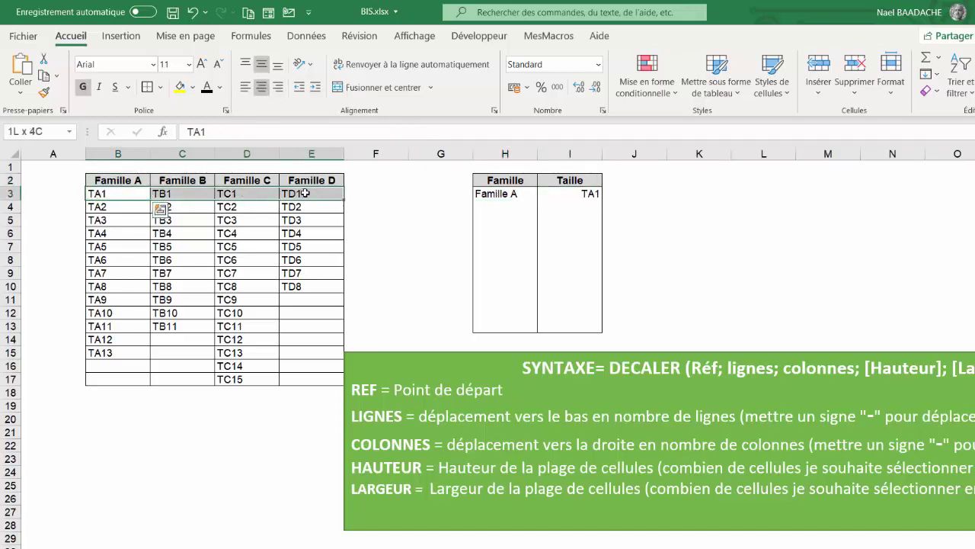
pyautogui.click(119, 195)
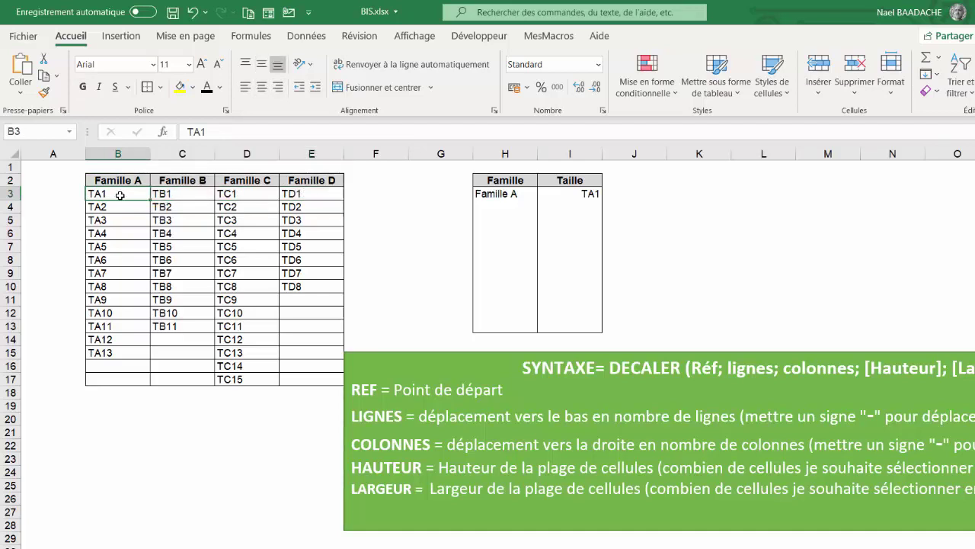
# Step: Set H3 to Famille B, then Famille C, checking that I3 follows and shows TC1
pyautogui.click(518, 192)
pyautogui.click(544, 196)
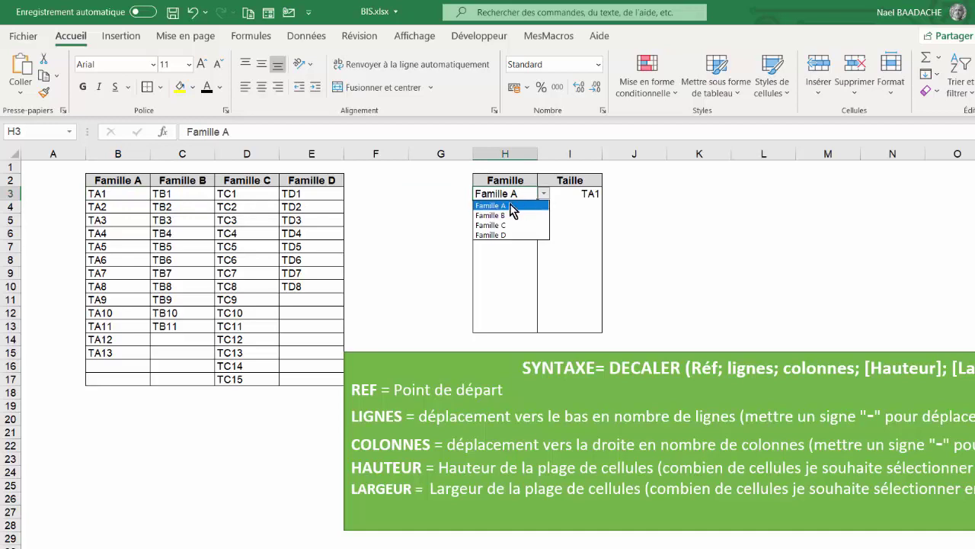
pyautogui.click(503, 215)
pyautogui.click(583, 193)
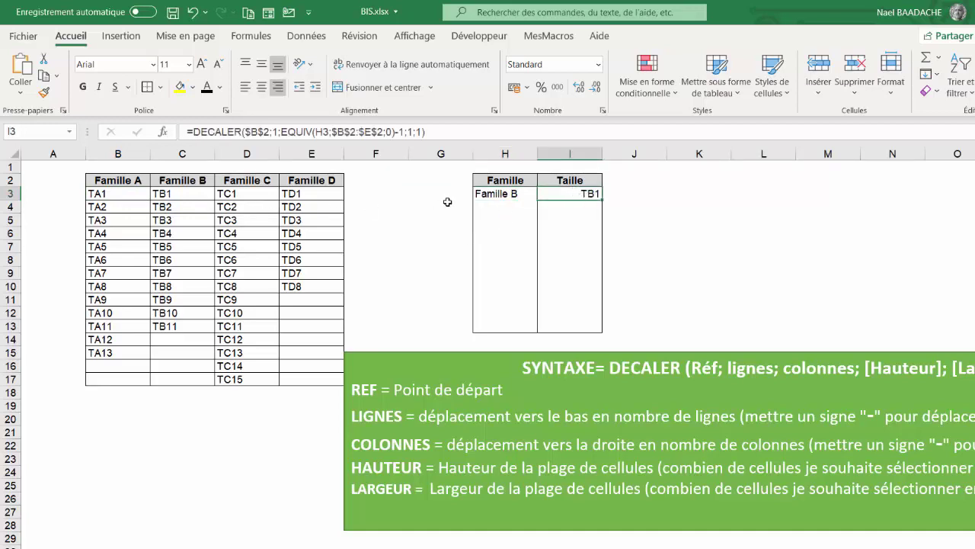
pyautogui.click(488, 194)
pyautogui.click(544, 194)
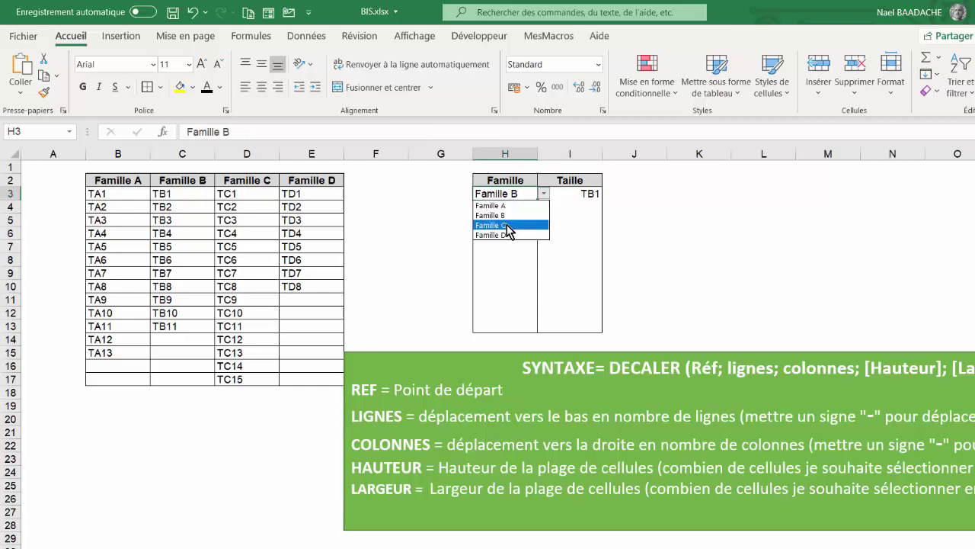
pyautogui.click(504, 227)
pyautogui.click(564, 197)
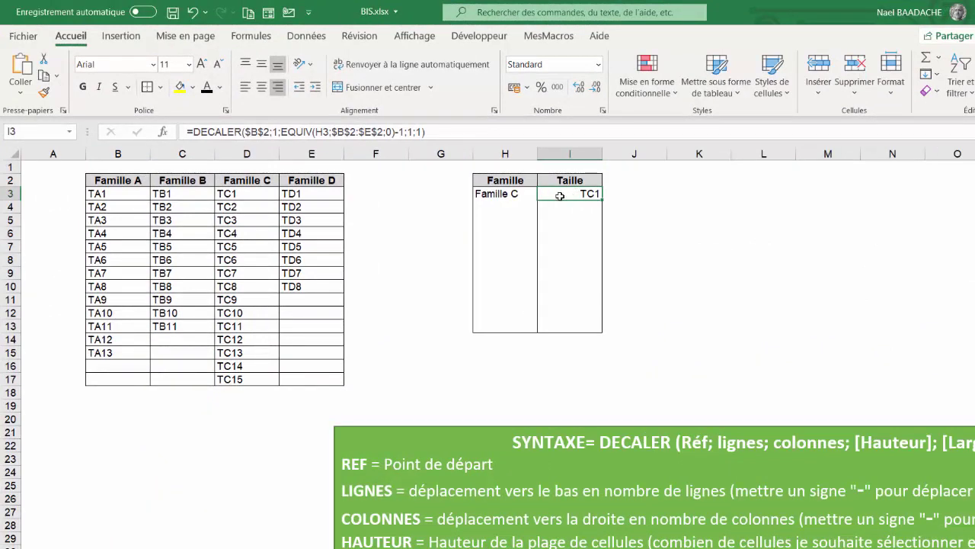
# Step: Copy I3's DECALER($B$2;1;EQUIV(H3;$B$2:$E$2;0)-1;1;1) formula text from the formula bar
pyautogui.doubleClick(559, 196)
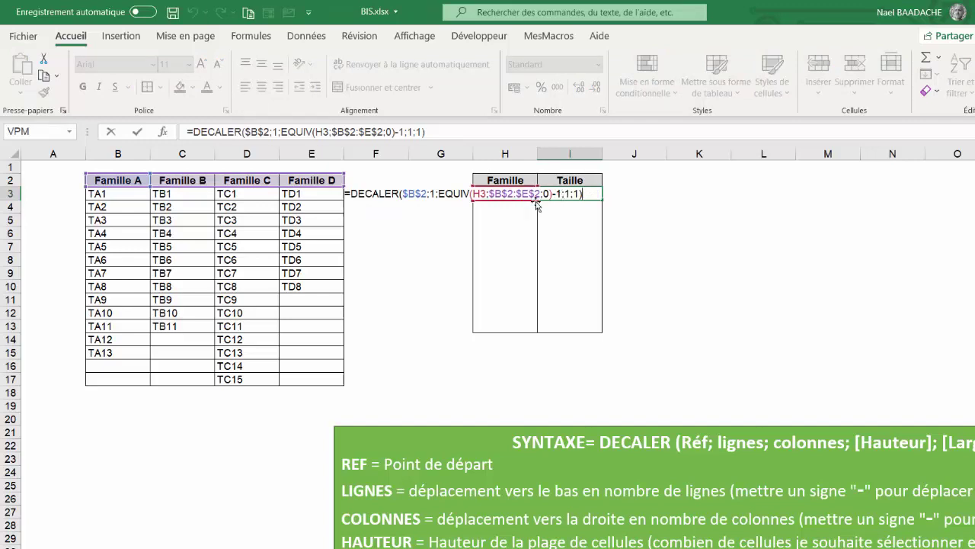
pyautogui.click(568, 194)
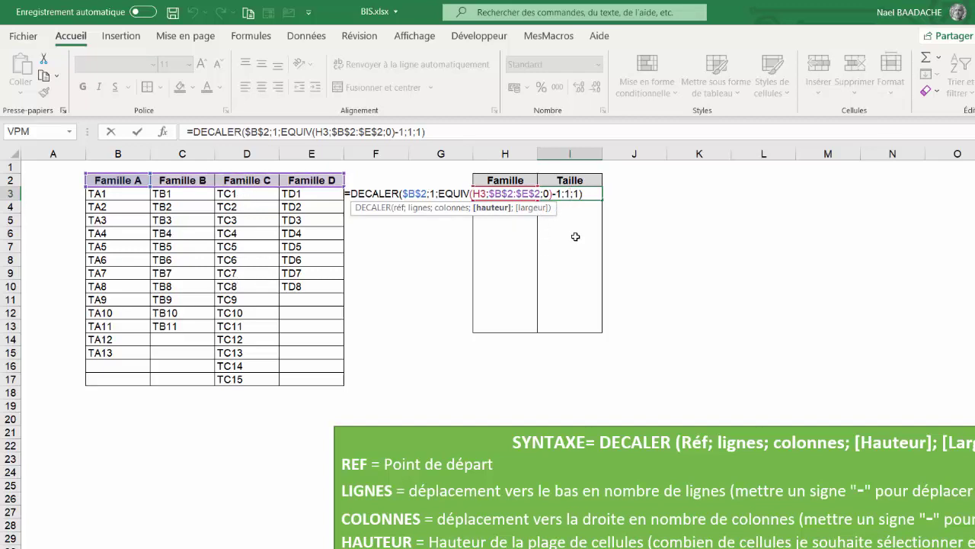
pyautogui.hotkey('ctrl', 'Return')
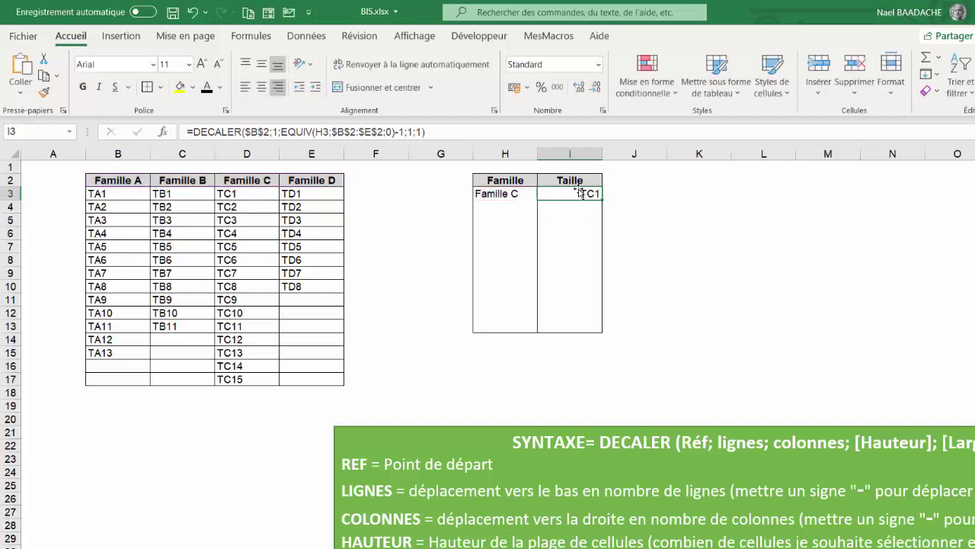
pyautogui.moveTo(432, 133); pyautogui.dragTo(193, 134)
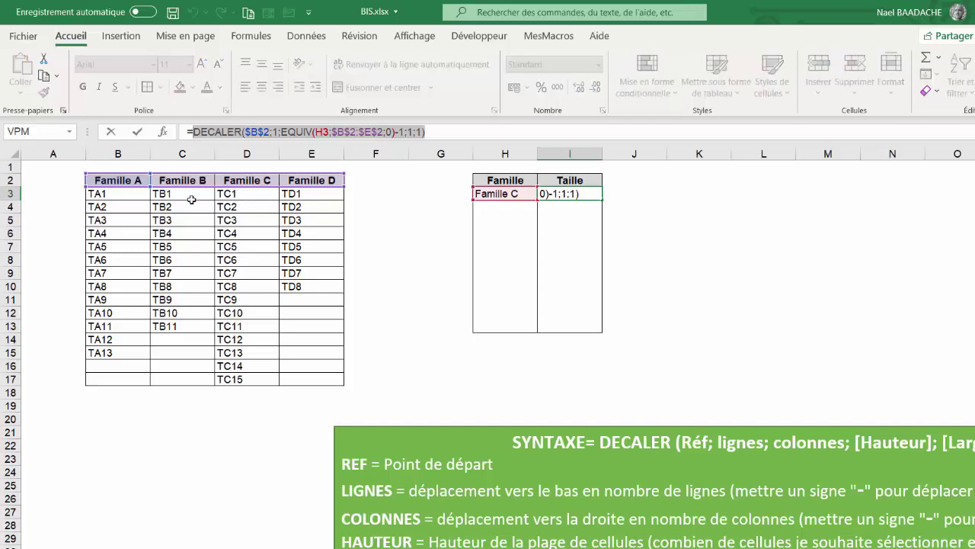
pyautogui.hotkey('ctrl', 'c')
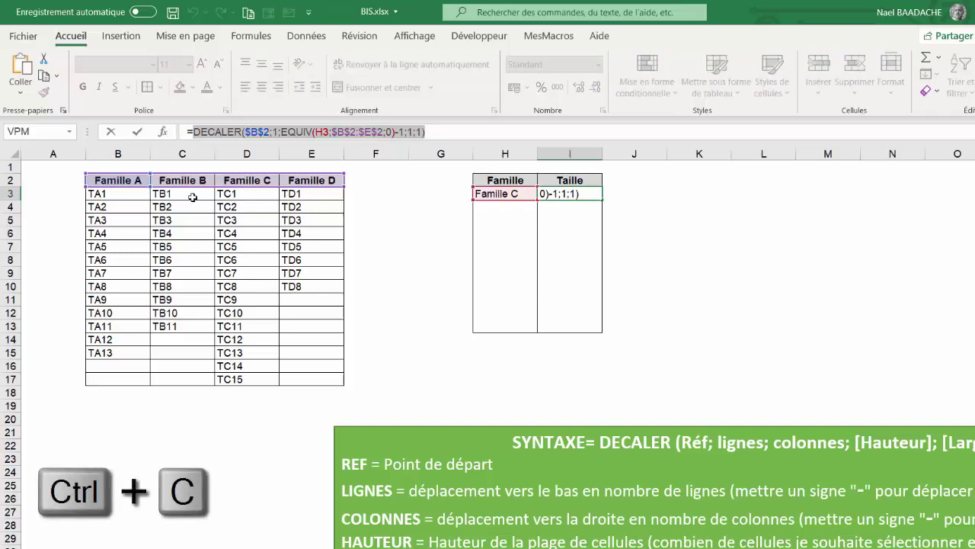
pyautogui.press('Escape')
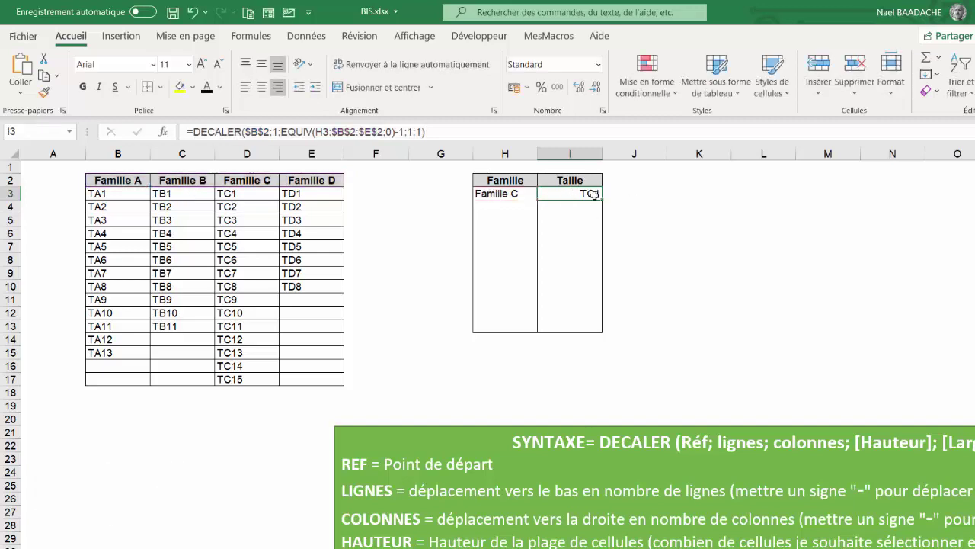
# Step: Give I3 a List validation sourced from the pasted =DECALER formula, then check its dropdown
pyautogui.click(301, 40)
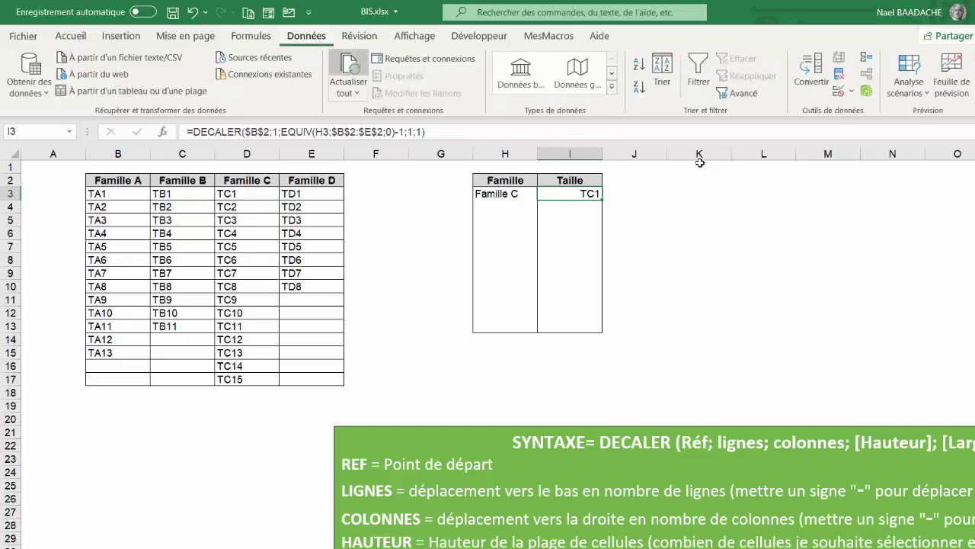
pyautogui.click(852, 93)
pyautogui.click(856, 112)
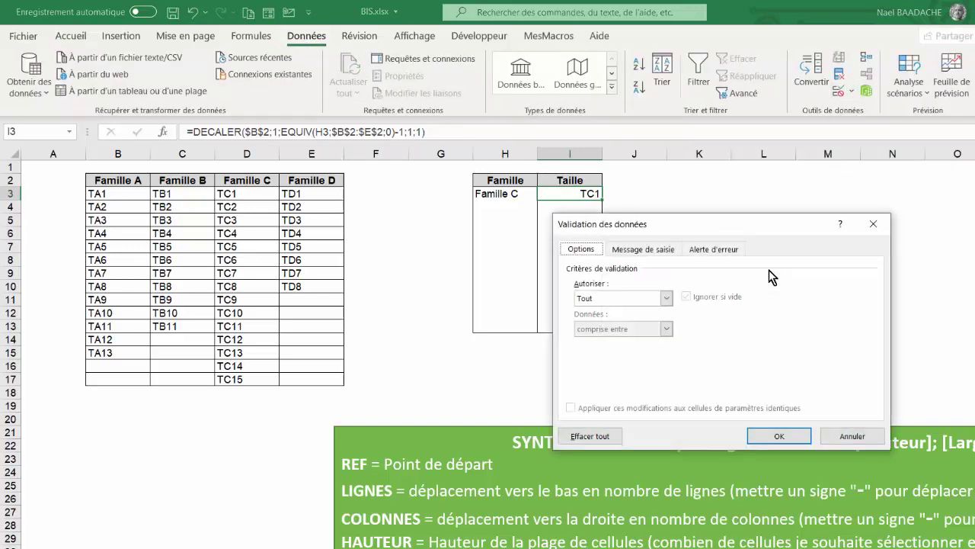
pyautogui.click(641, 302)
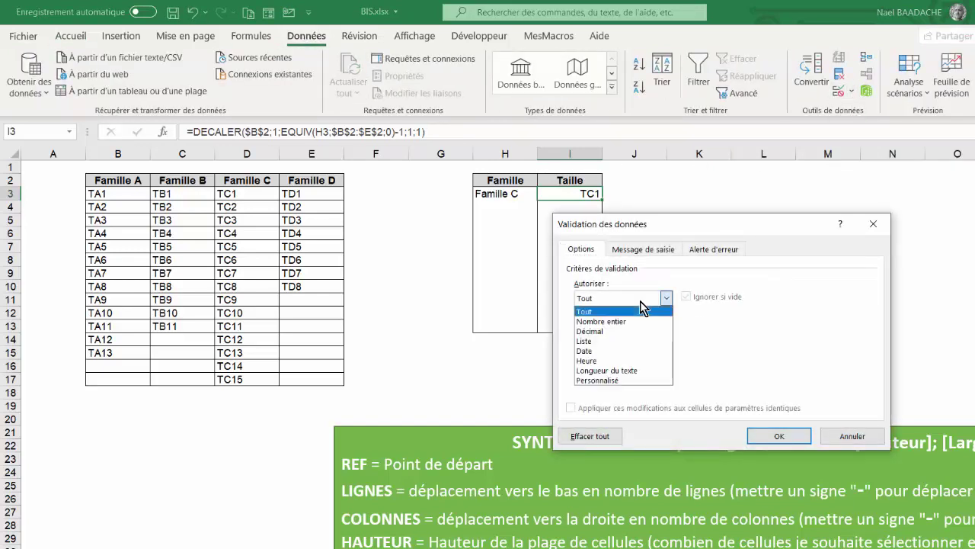
pyautogui.click(604, 341)
pyautogui.click(597, 358)
pyautogui.hotkey('ctrl', 'v')
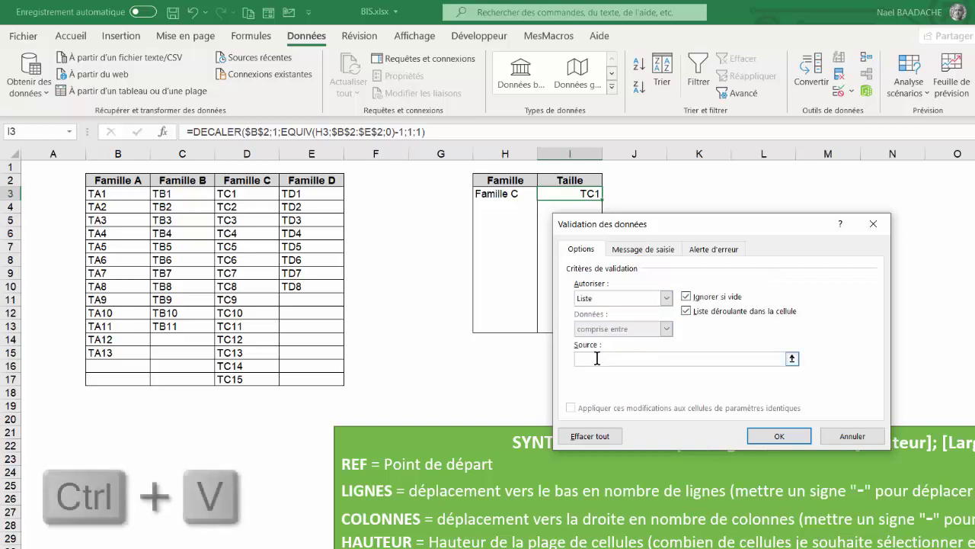
pyautogui.hotkey('ctrl', 'v')
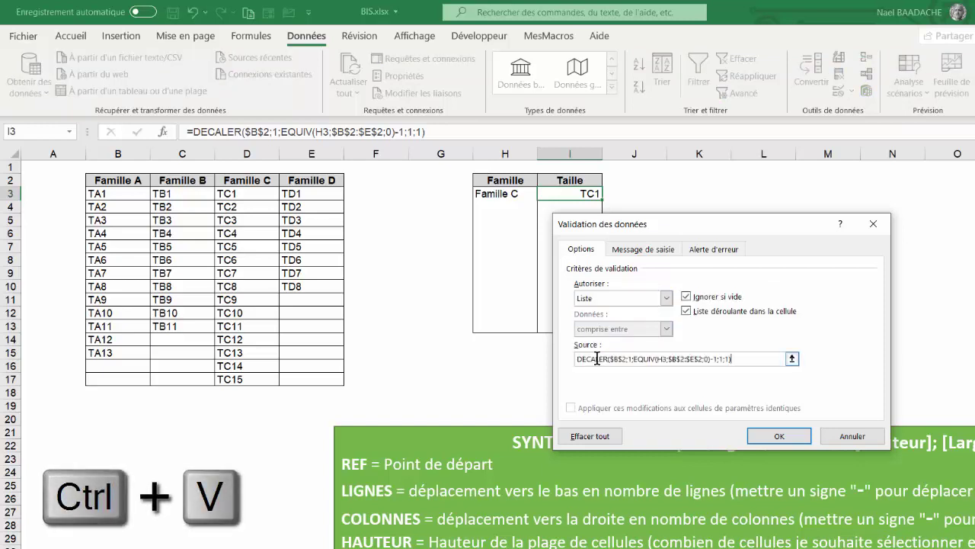
pyautogui.write('=')
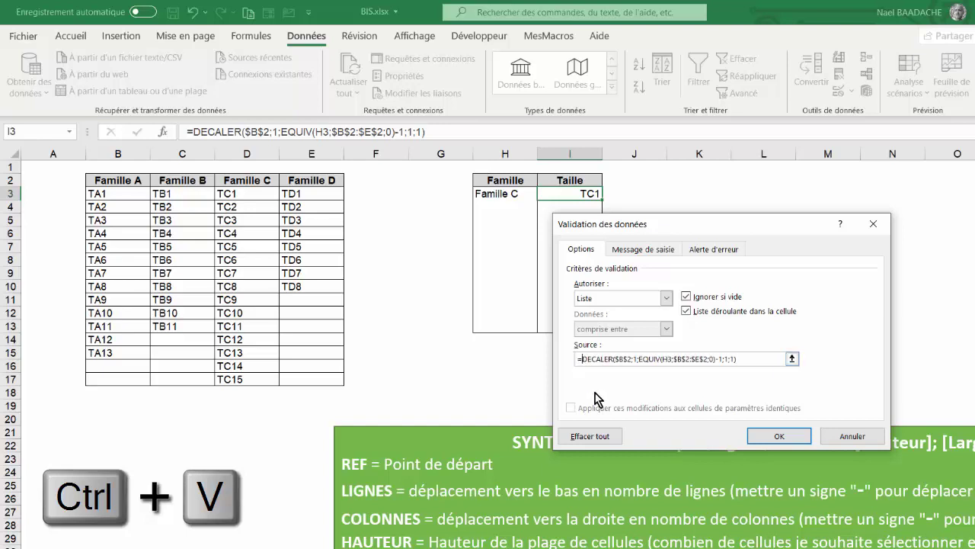
pyautogui.click(778, 436)
pyautogui.click(609, 196)
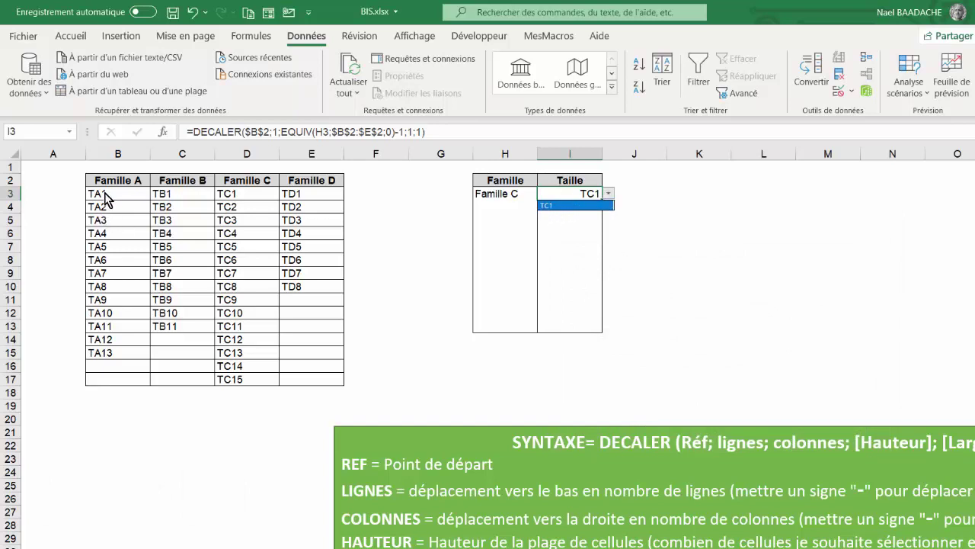
# Step: Choose Famille A in H3 and inspect I3's DECALER formula, which now returns TA1
pyautogui.click(515, 195)
pyautogui.click(514, 193)
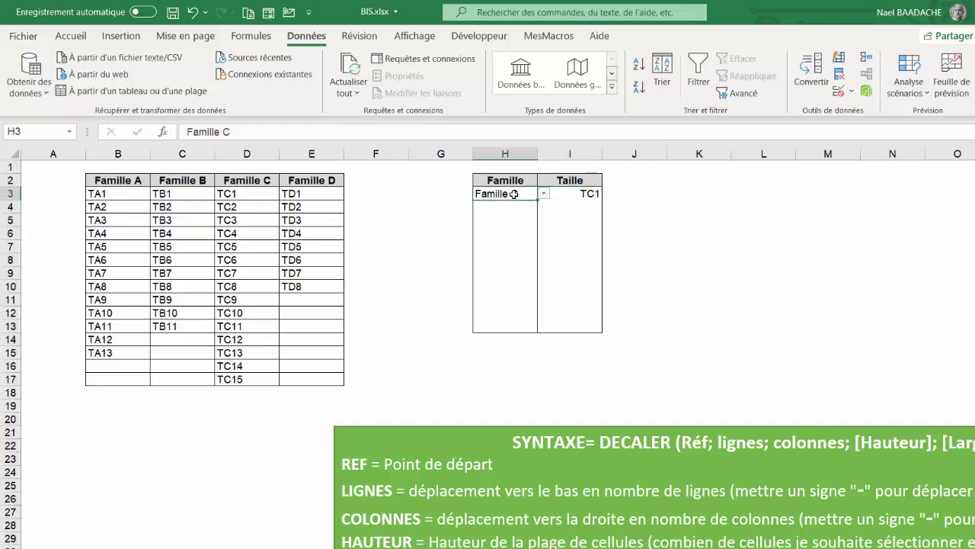
pyautogui.click(545, 194)
pyautogui.click(537, 204)
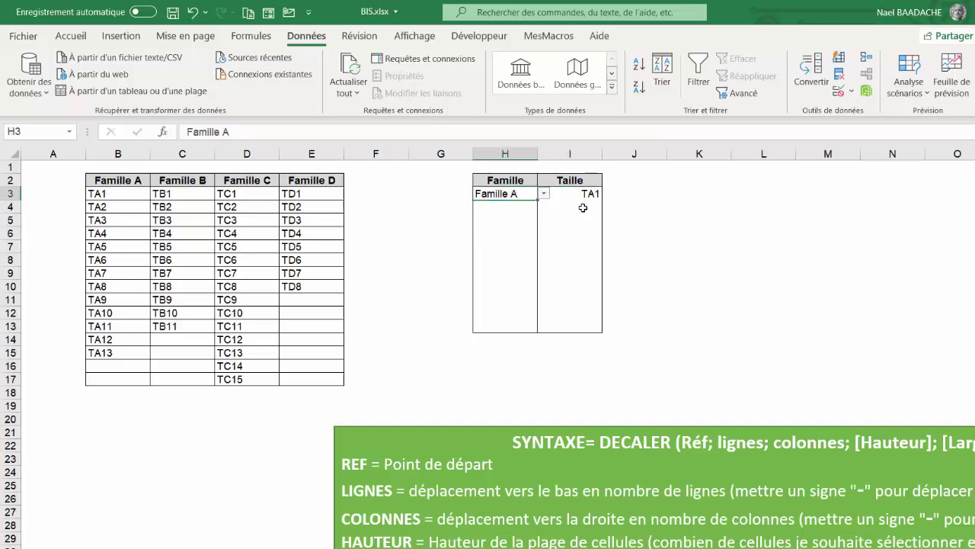
pyautogui.click(585, 195)
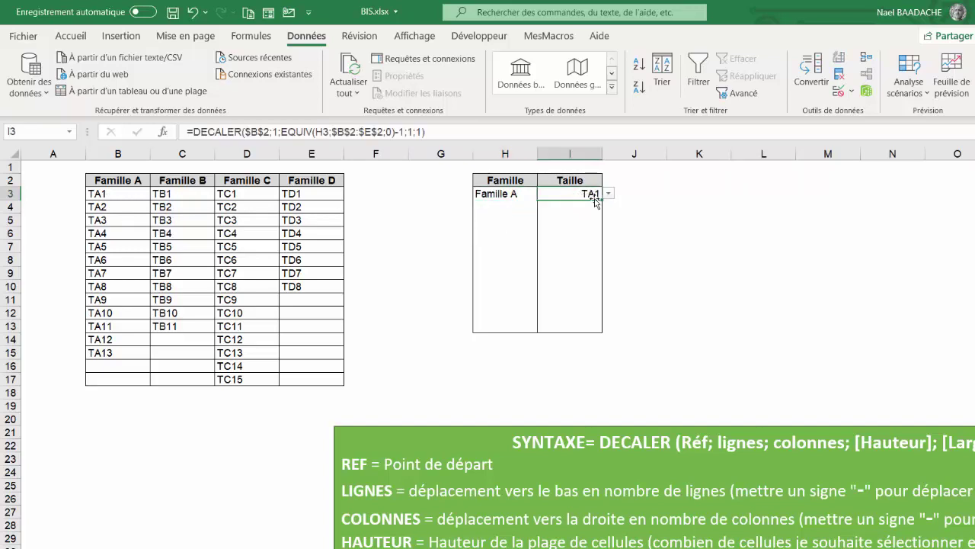
pyautogui.click(409, 133)
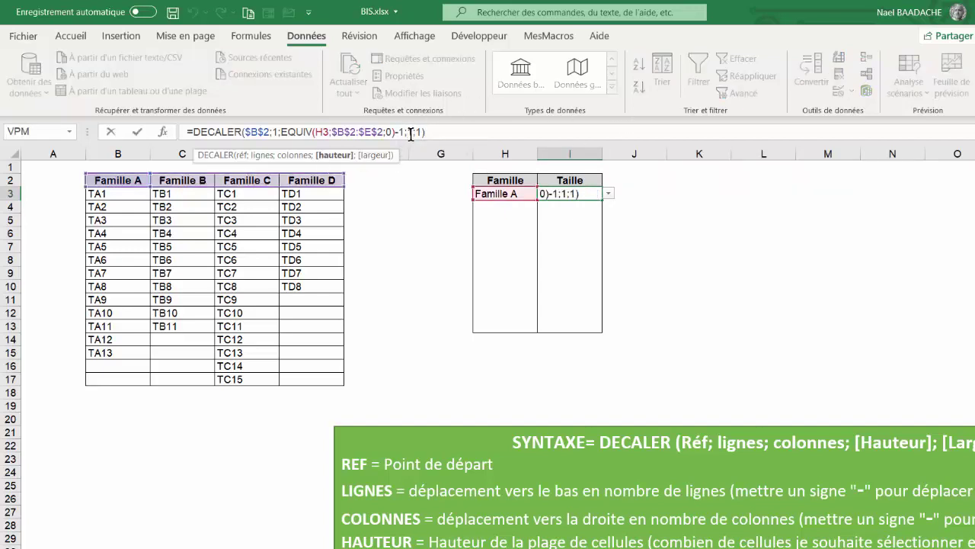
pyautogui.click(556, 191)
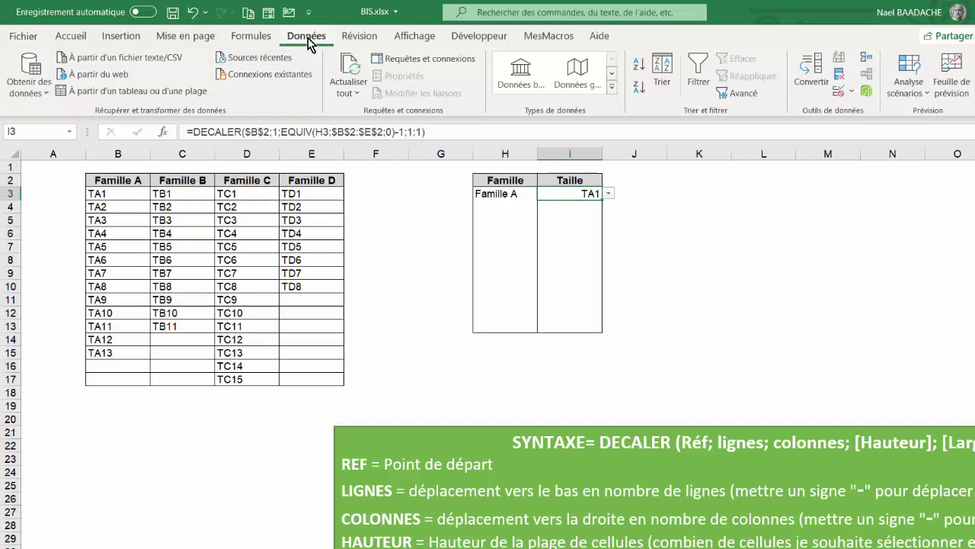
# Step: Change the Taille list source height from 1 to 15 and check it lists TA1–TA13
pyautogui.click(847, 95)
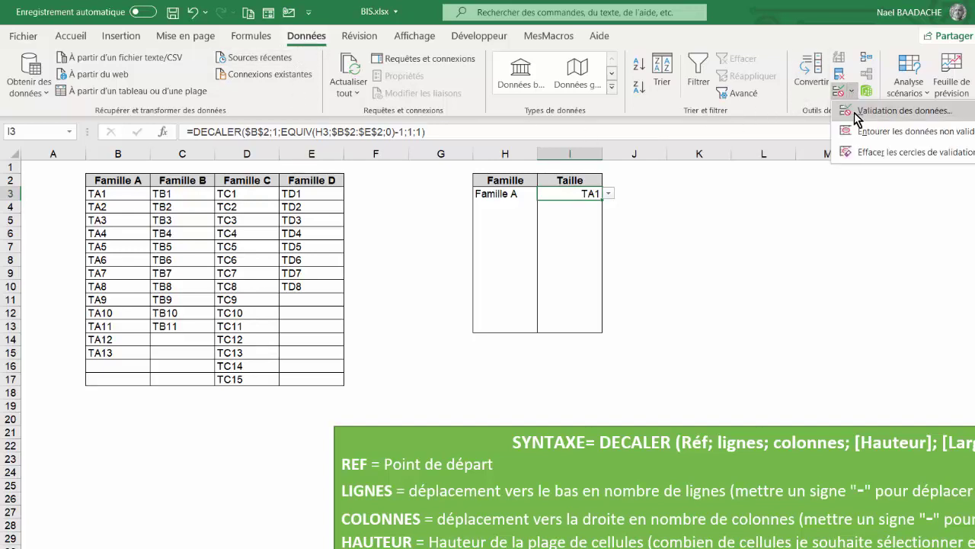
pyautogui.click(899, 110)
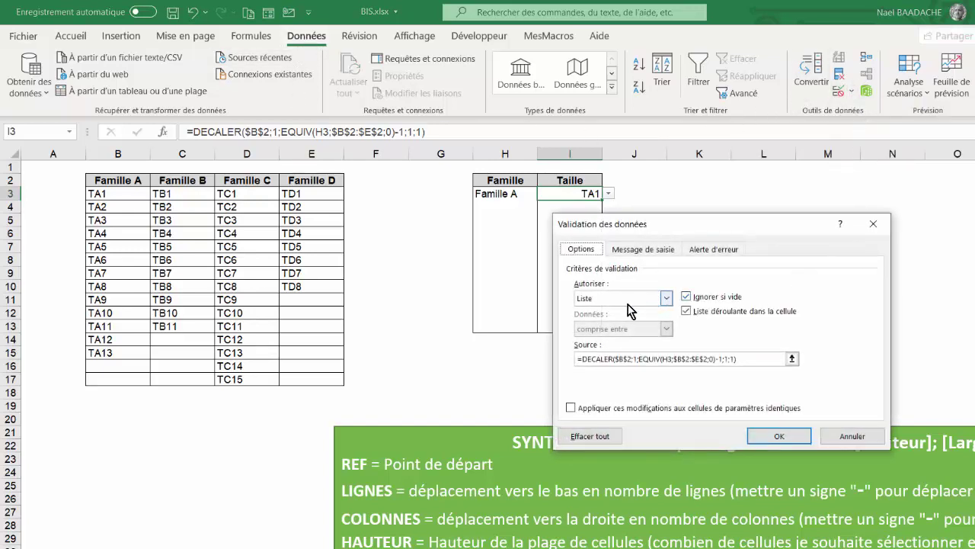
pyautogui.click(726, 359)
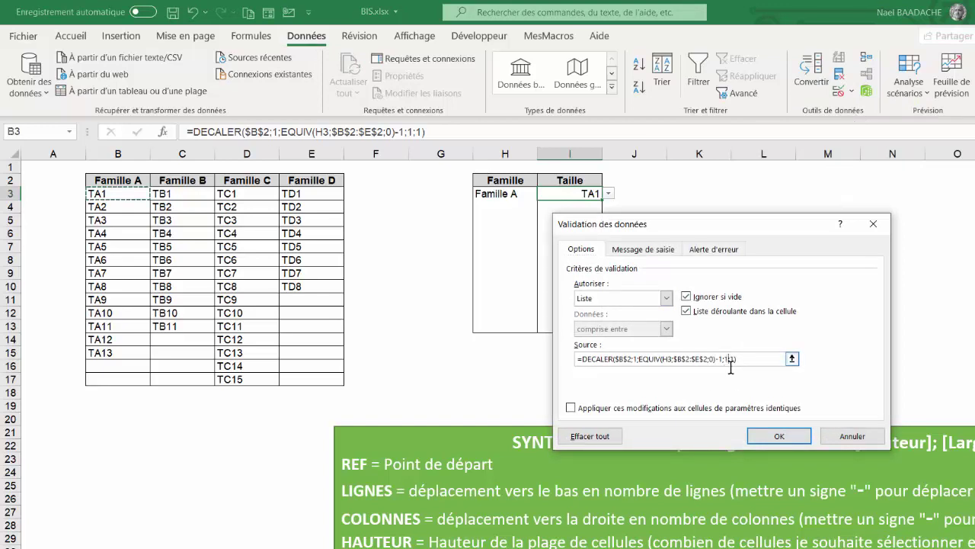
pyautogui.write('5')
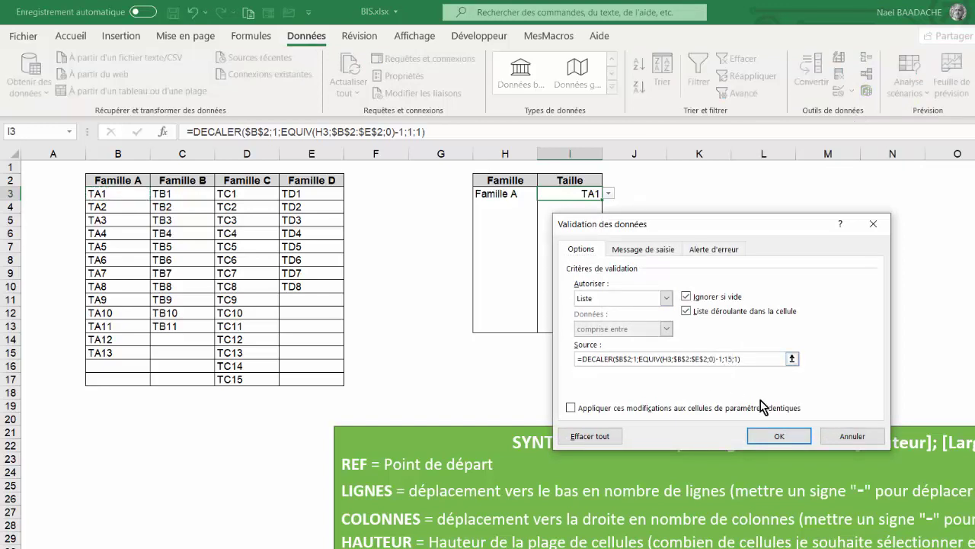
pyautogui.click(770, 446)
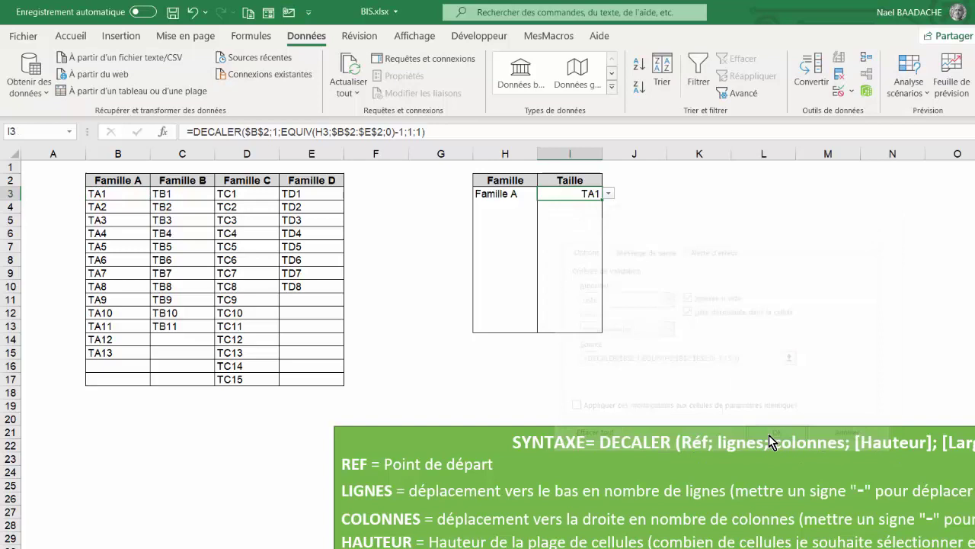
pyautogui.click(612, 199)
pyautogui.scroll(-3, 610, 276)
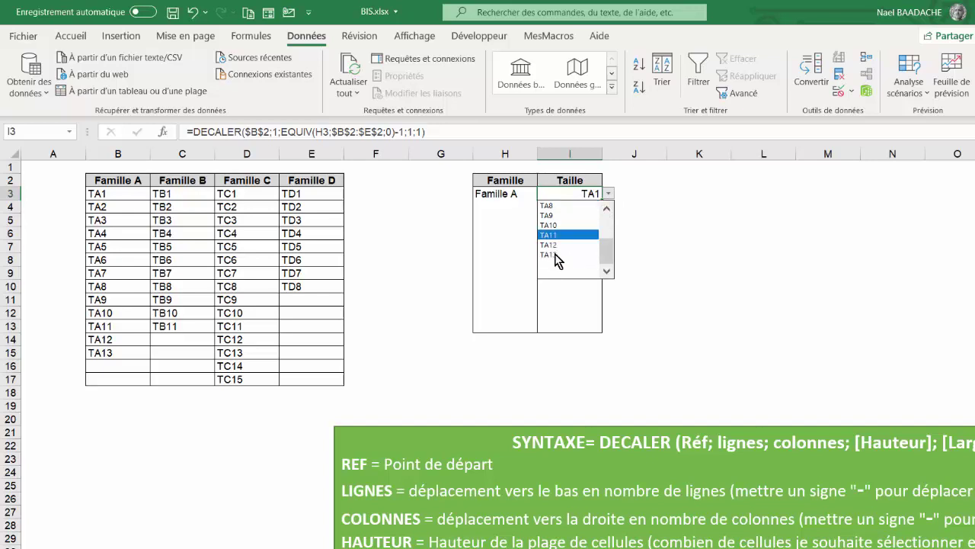
# Step: Choose Famille C in H3 and review the sizes offered in I3's list
pyautogui.click(662, 280)
pyautogui.click(501, 194)
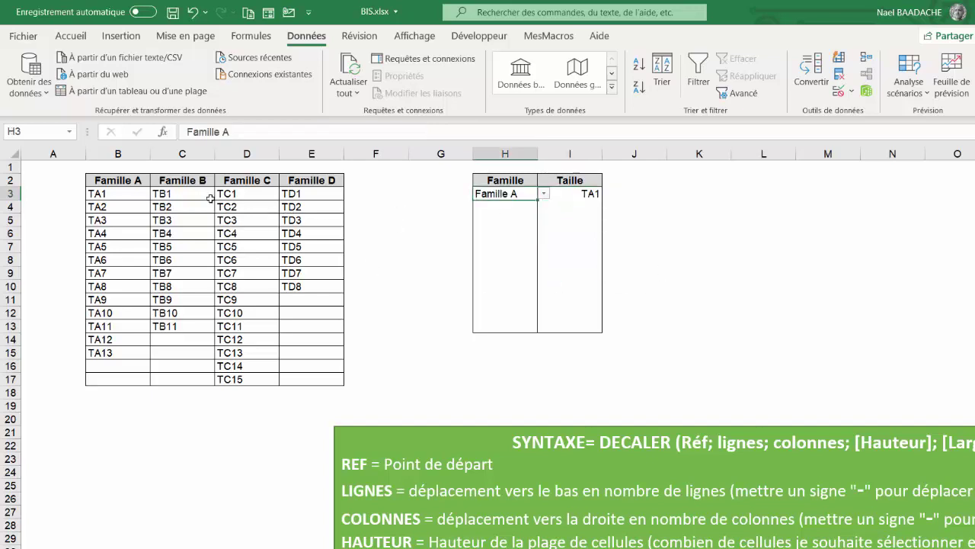
pyautogui.click(545, 196)
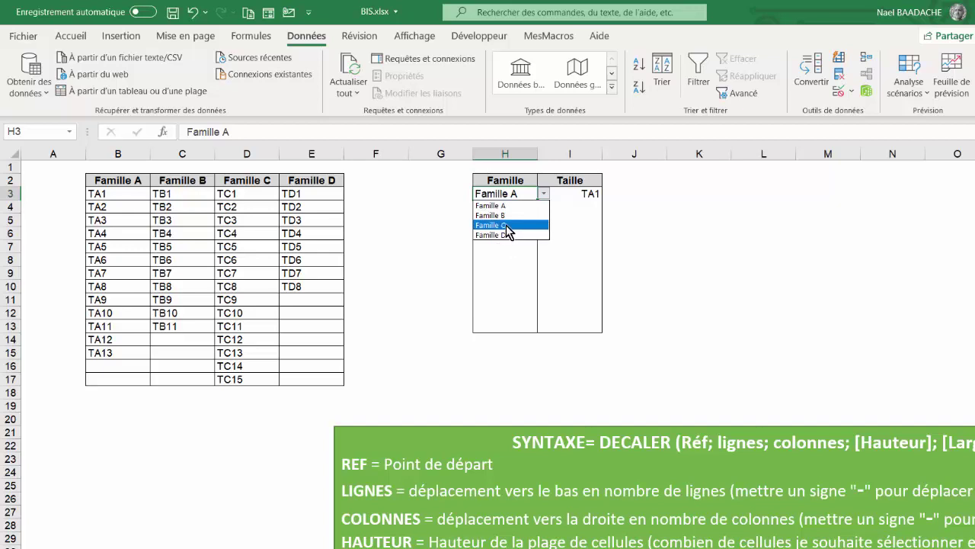
pyautogui.click(507, 227)
pyautogui.click(585, 195)
pyautogui.click(608, 194)
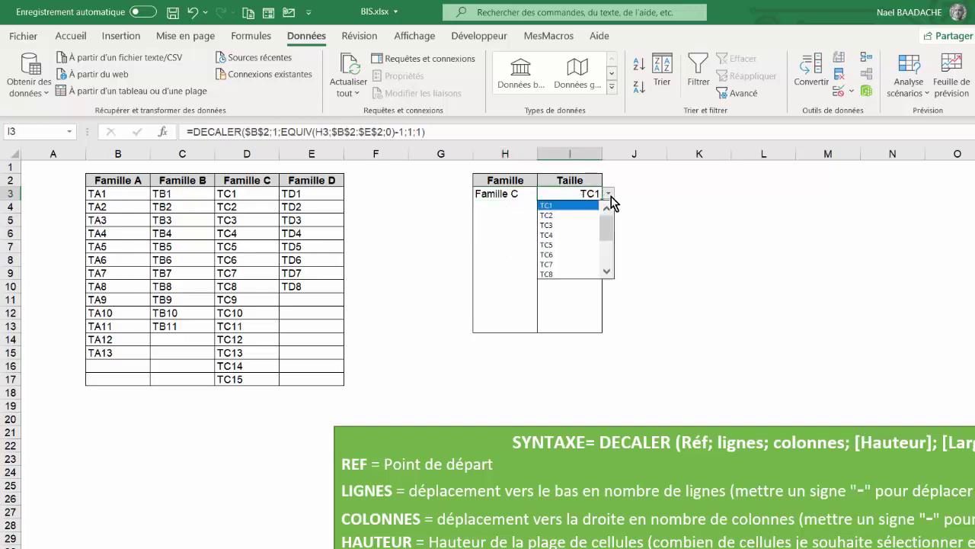
pyautogui.moveTo(612, 226); pyautogui.dragTo(612, 273)
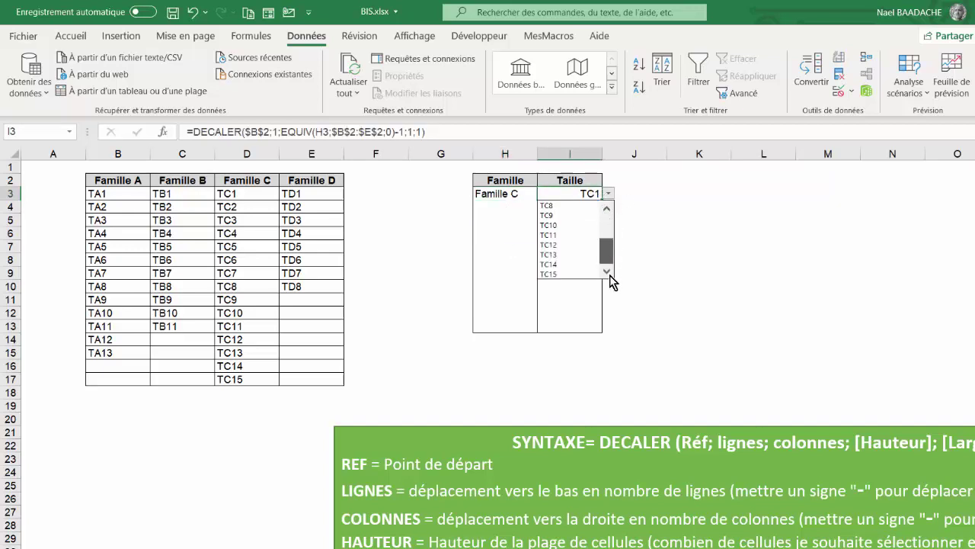
pyautogui.press('Escape')
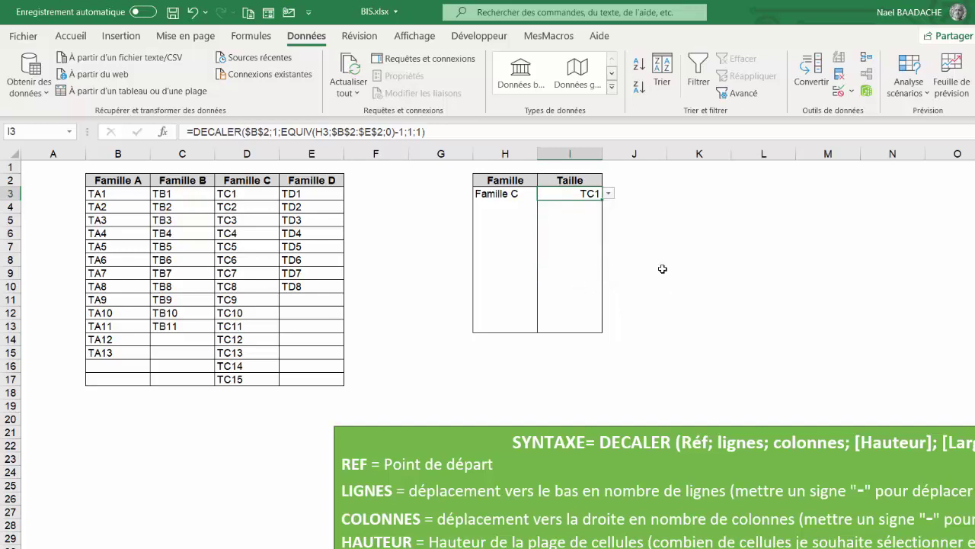
# Step: Choose Famille D in H3 and review I3's size list, leaving TD1
pyautogui.click(505, 195)
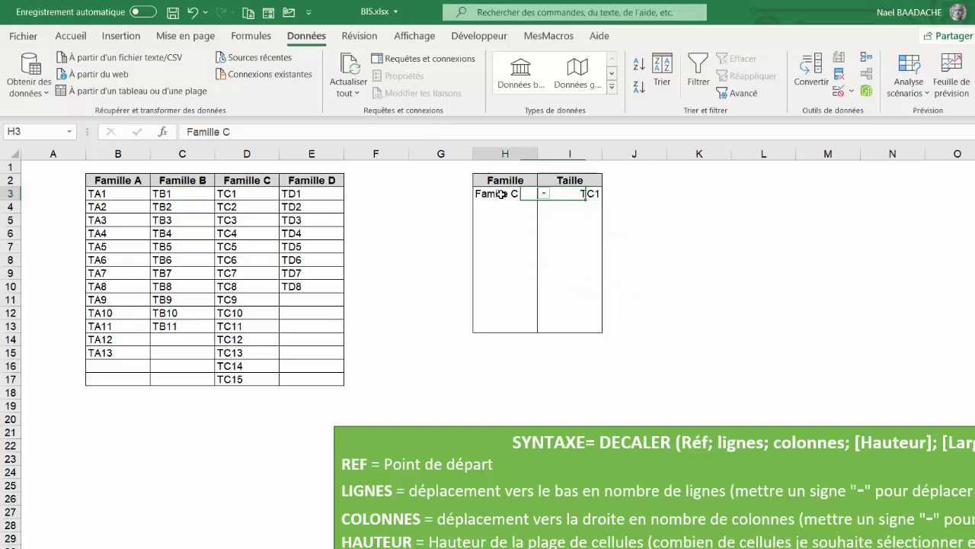
pyautogui.click(544, 195)
pyautogui.click(543, 235)
pyautogui.click(583, 193)
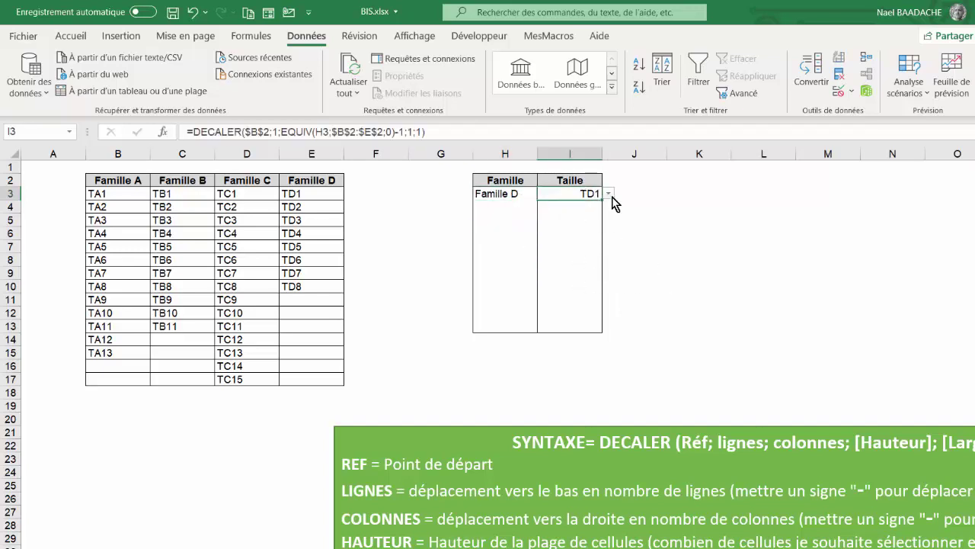
pyautogui.click(608, 193)
pyautogui.moveTo(608, 219); pyautogui.dragTo(610, 273)
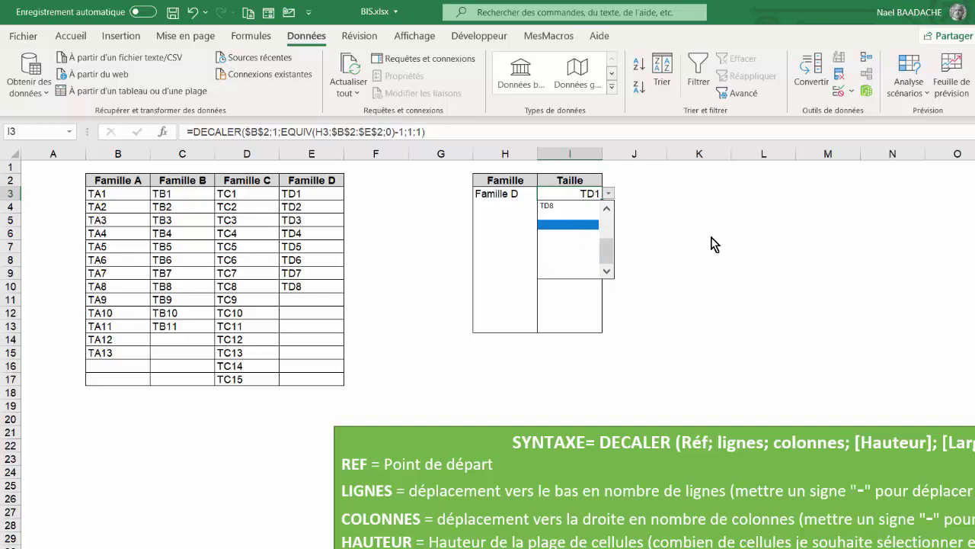
pyautogui.press('Escape')
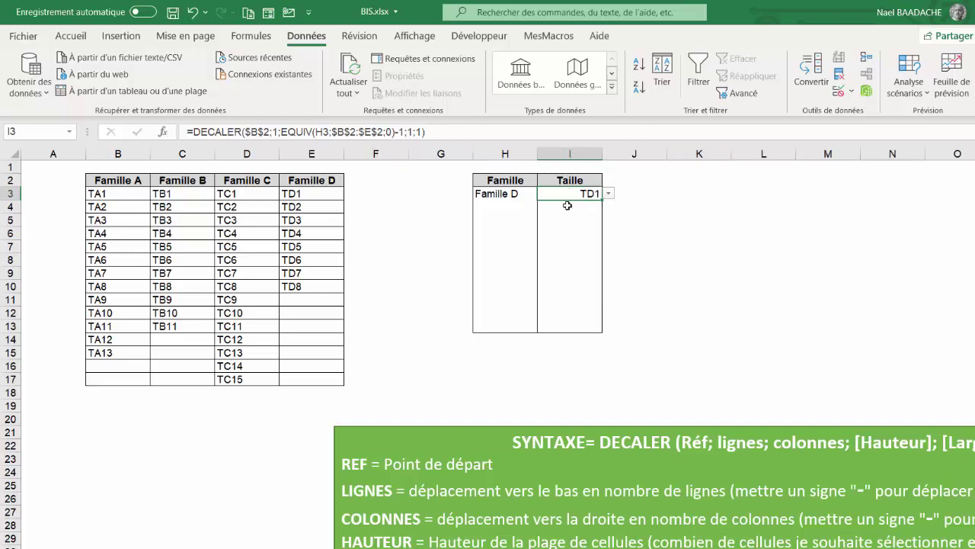
# Step: Enter =NBVAL(B3:B17) in A3 to count Famille A's filled item cells
pyautogui.click(58, 195)
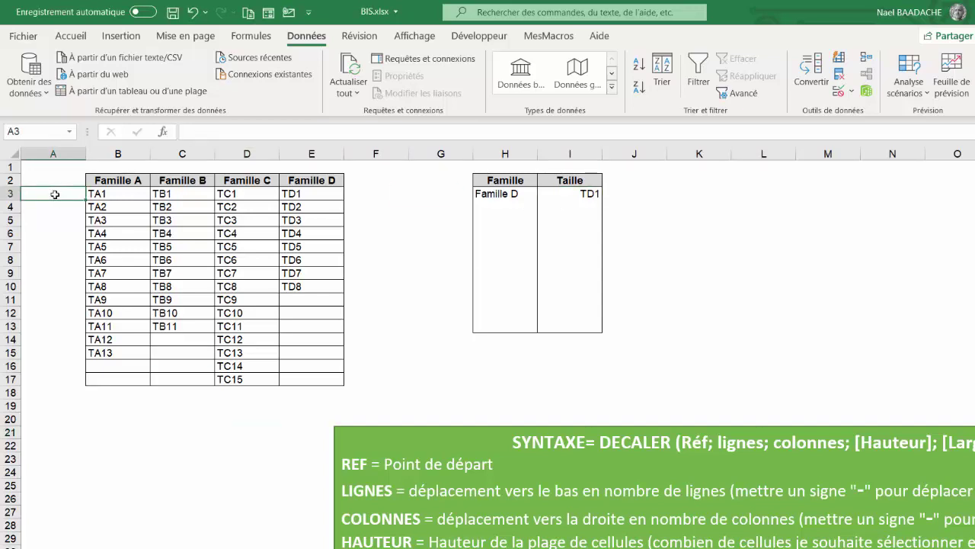
pyautogui.write('=')
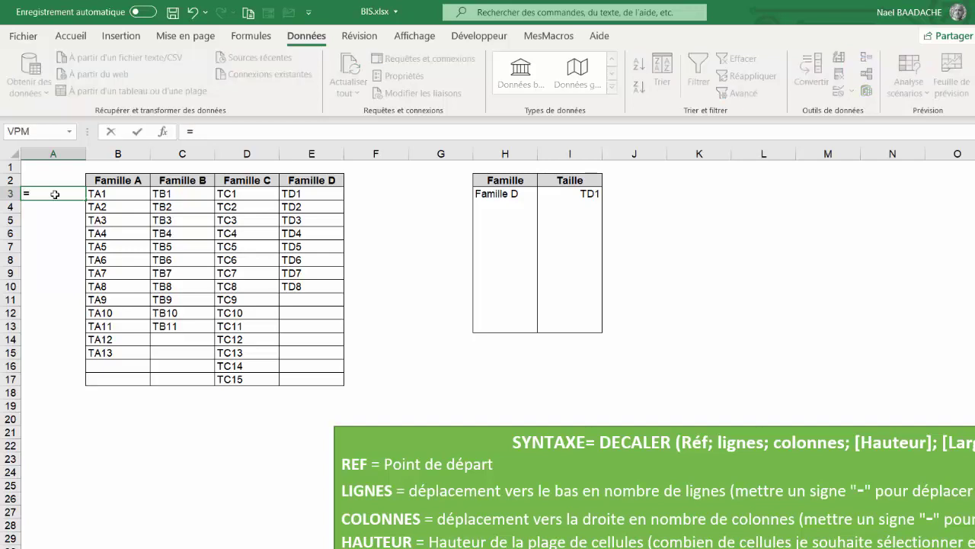
pyautogui.press('Escape')
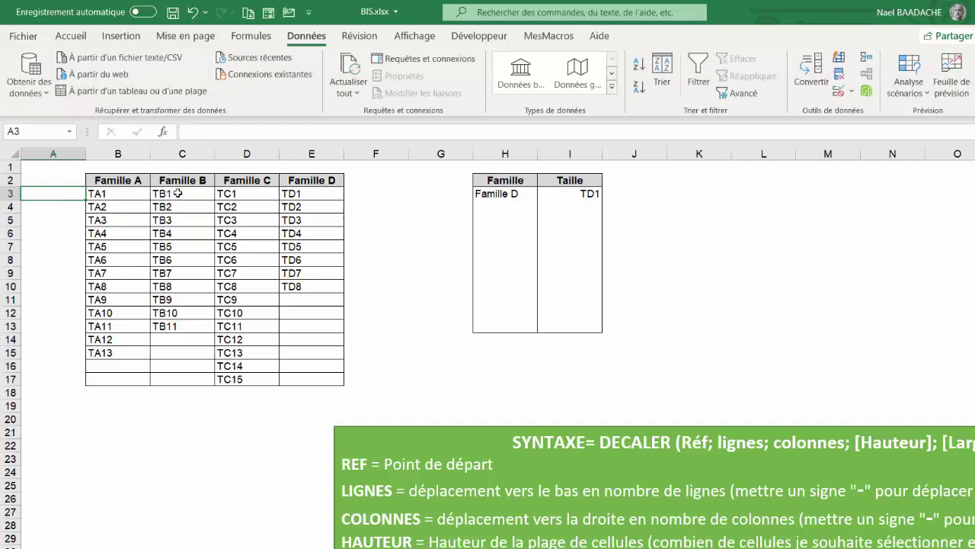
pyautogui.write('=')
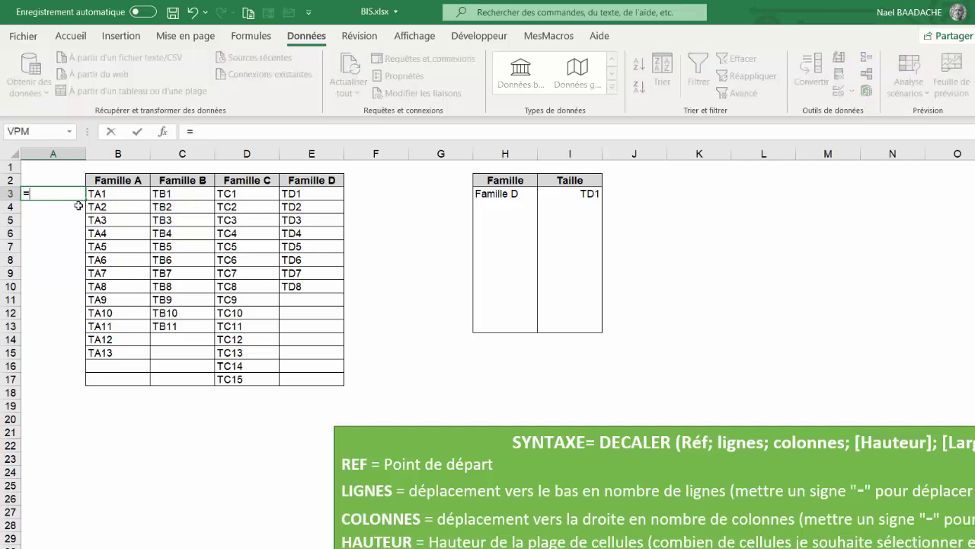
pyautogui.write('nbval(')
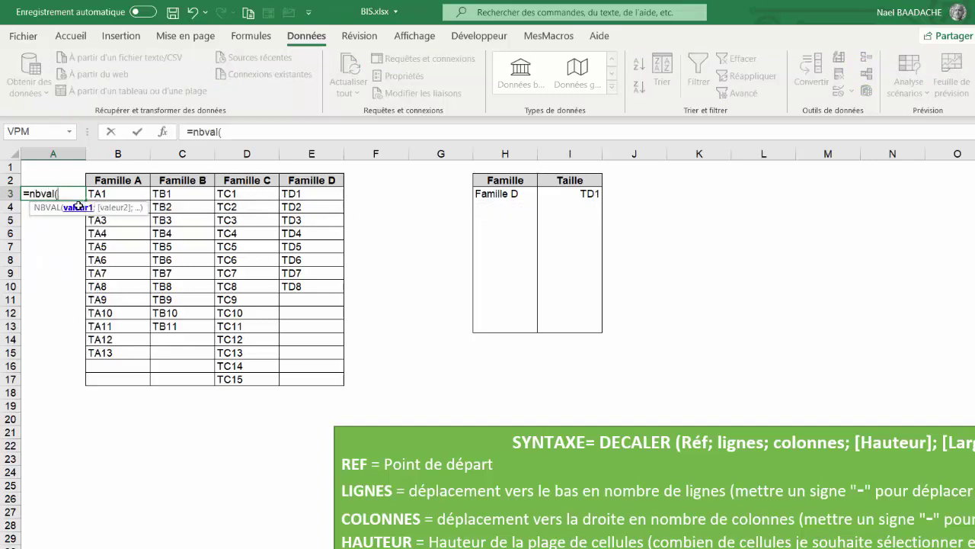
pyautogui.moveTo(116, 193); pyautogui.dragTo(109, 381)
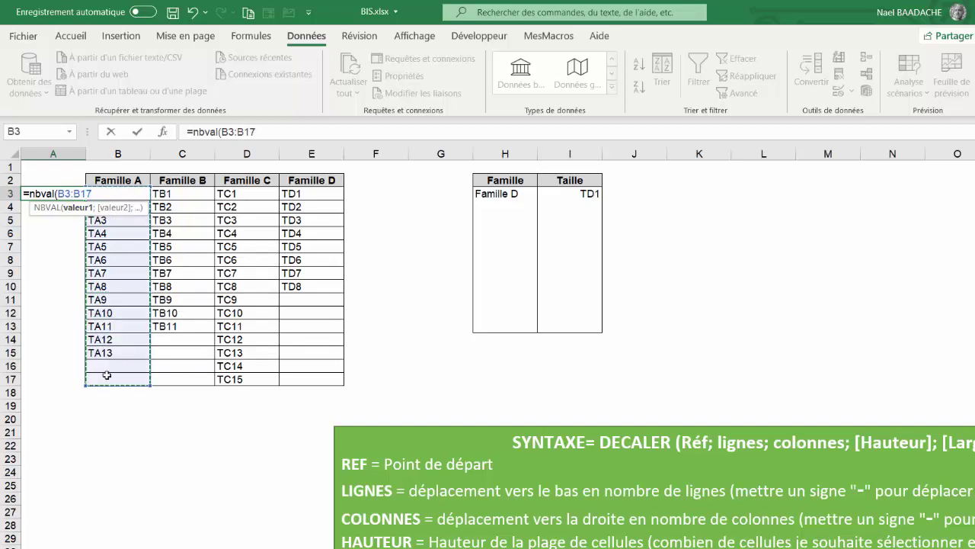
pyautogui.press('Return')
pyautogui.press('Up')
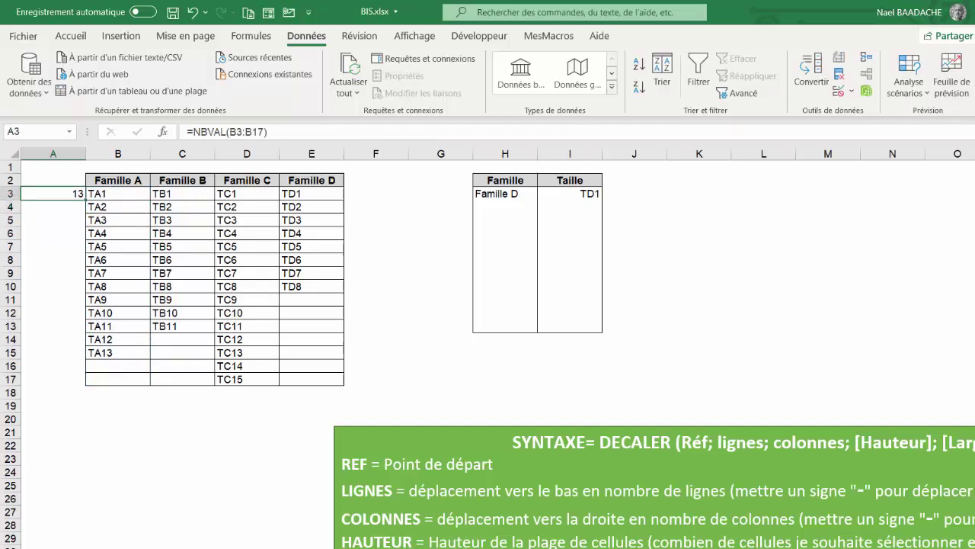
pyautogui.click(112, 195)
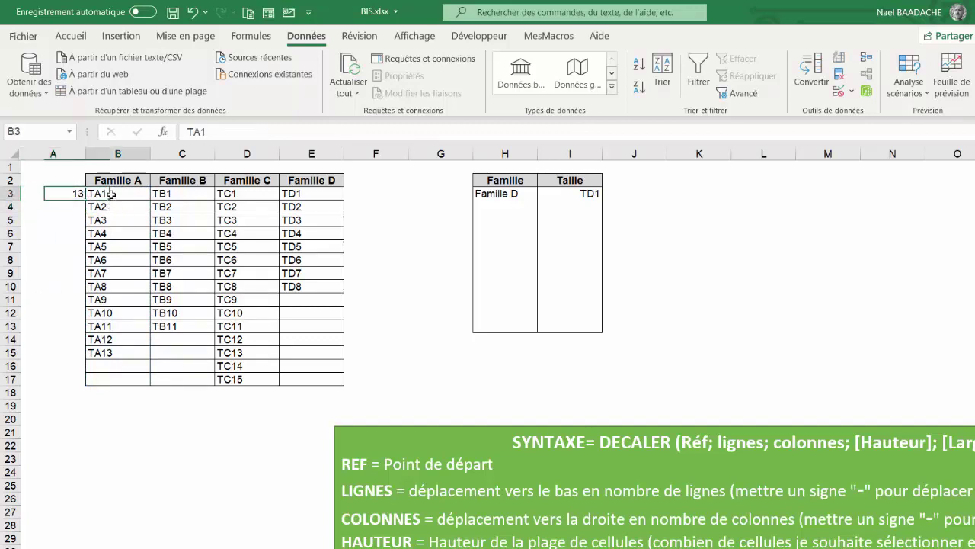
pyautogui.moveTo(112, 194); pyautogui.dragTo(120, 375)
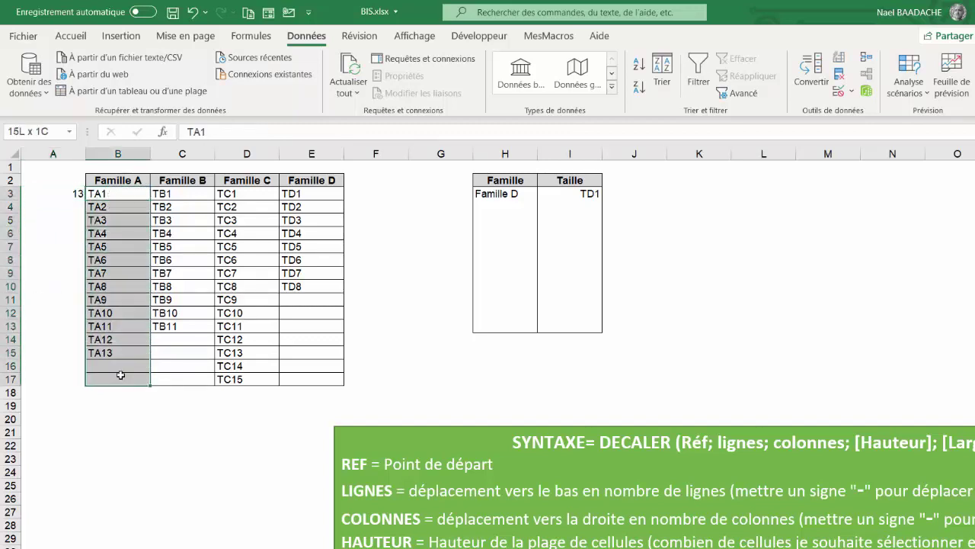
pyautogui.click(58, 194)
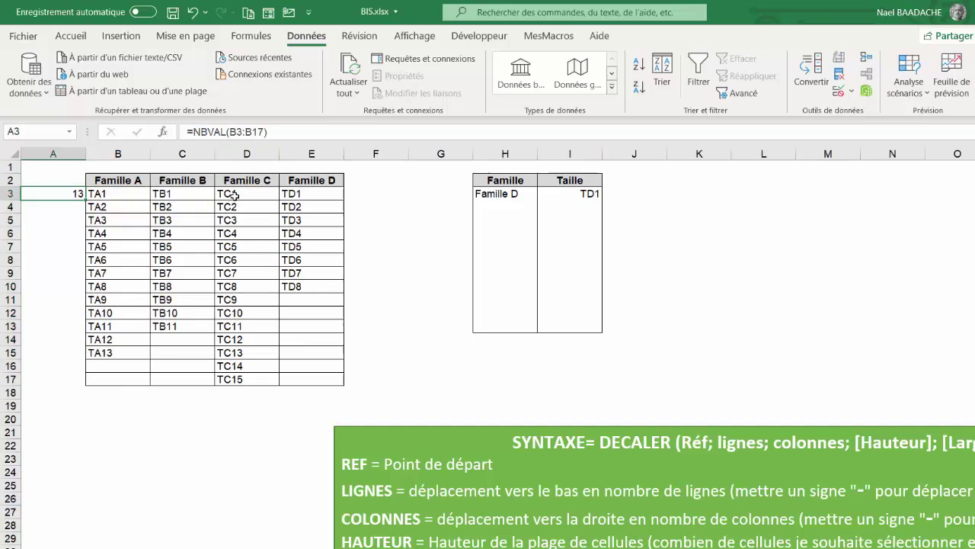
# Step: Change the count range to D3:D17 to count Famille C's items
pyautogui.doubleClick(235, 131)
pyautogui.moveTo(257, 131); pyautogui.dragTo(261, 131)
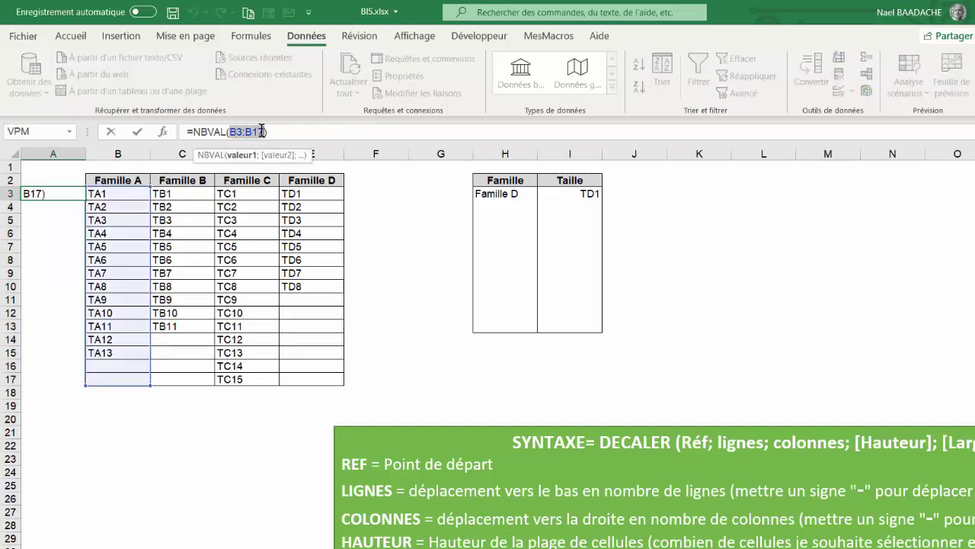
pyautogui.press('BackSpace')
pyautogui.moveTo(229, 193); pyautogui.dragTo(231, 373)
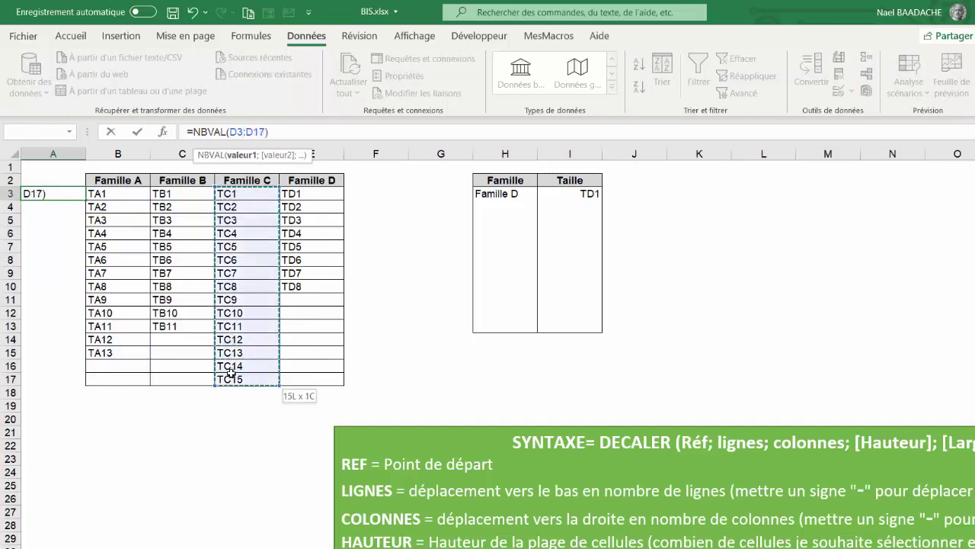
pyautogui.press('Return')
pyautogui.press('Return')
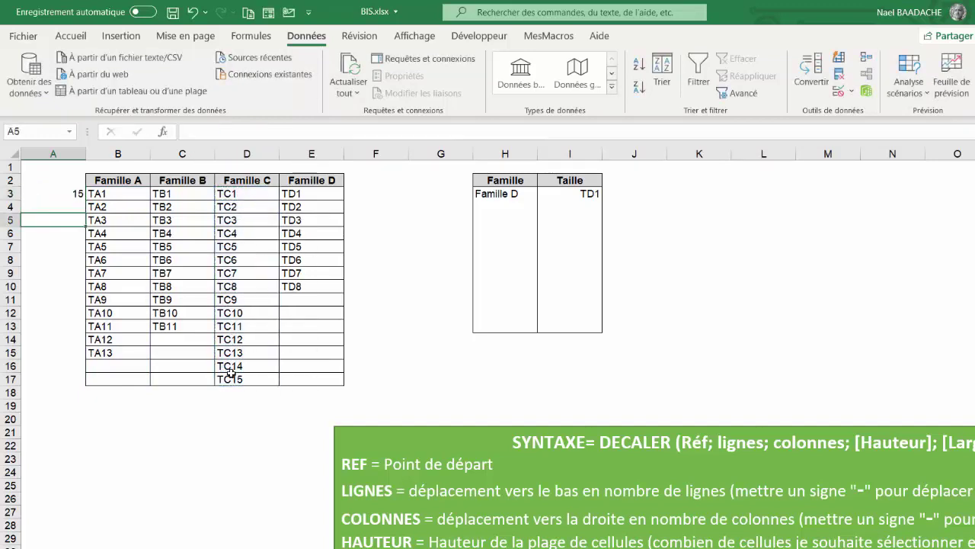
# Step: Delete the test count formula from A3
pyautogui.click(72, 189)
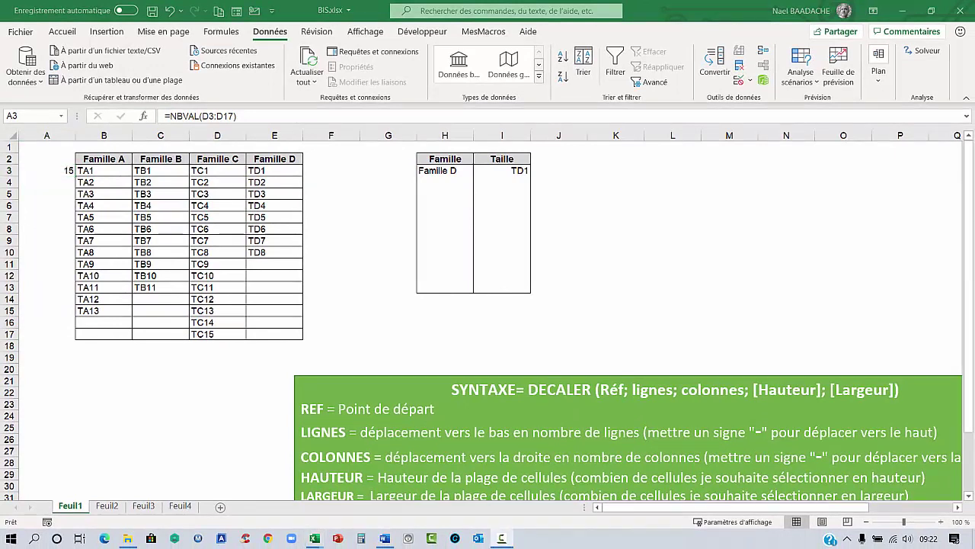
pyautogui.click(65, 170)
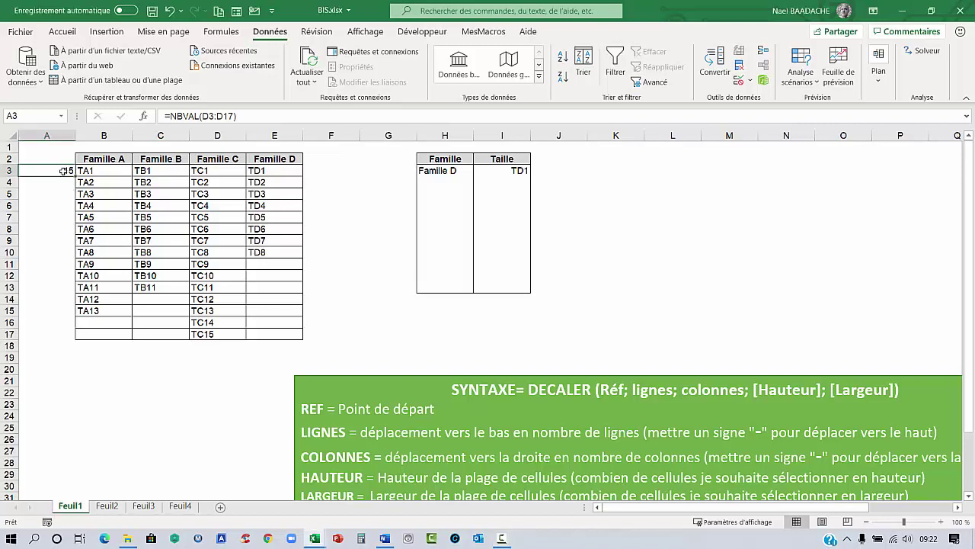
pyautogui.press('Delete')
pyautogui.click(46, 204)
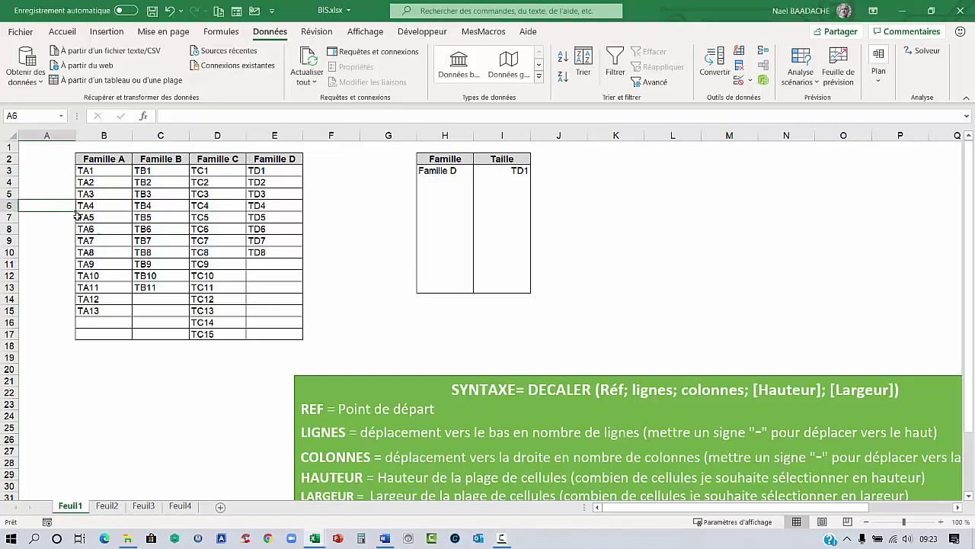
pyautogui.click(57, 171)
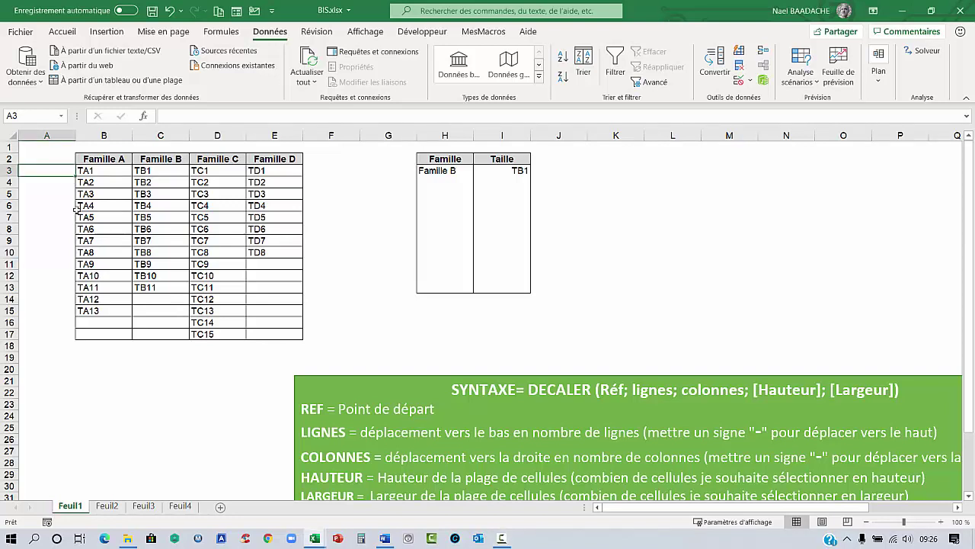
# Step: Set H3 back to Famille A and reselect A3
pyautogui.click(442, 170)
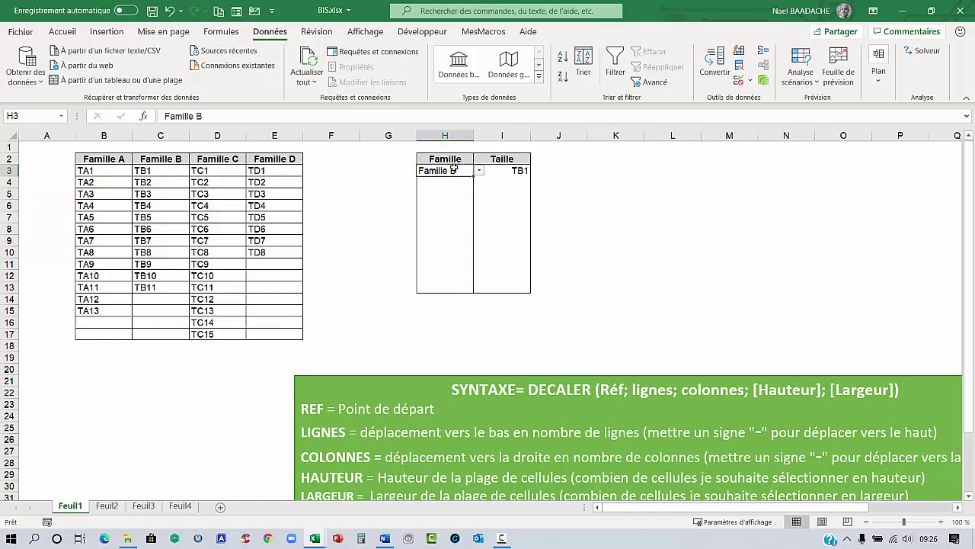
pyautogui.click(479, 171)
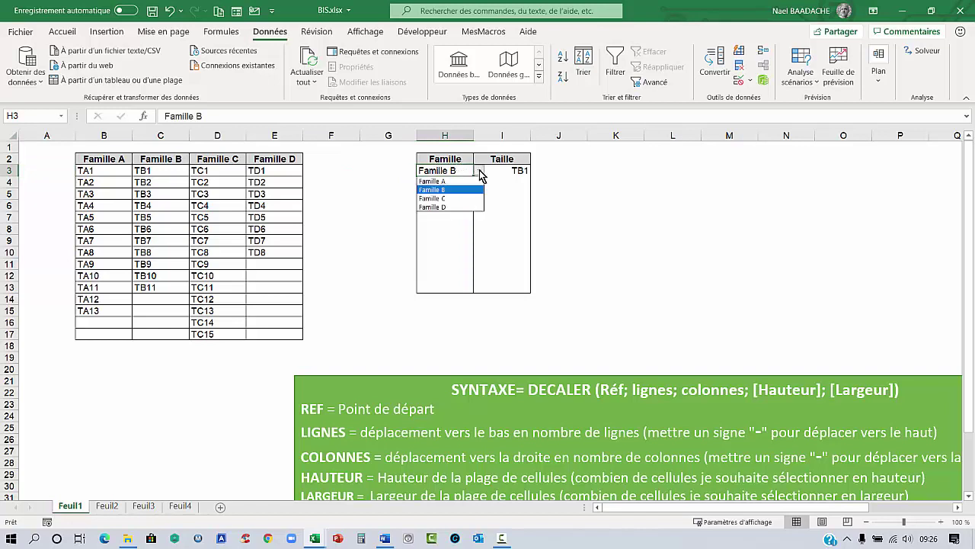
pyautogui.click(441, 181)
pyautogui.click(45, 172)
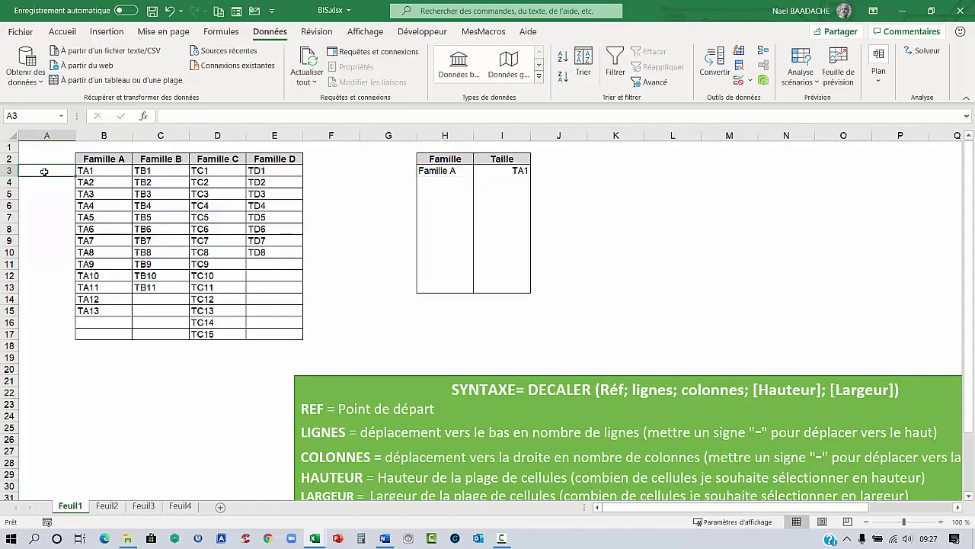
# Step: Start A3's formula as =NBVAL(DECALER($B$2;1; with B2 locked absolute
pyautogui.write('=NBVA')
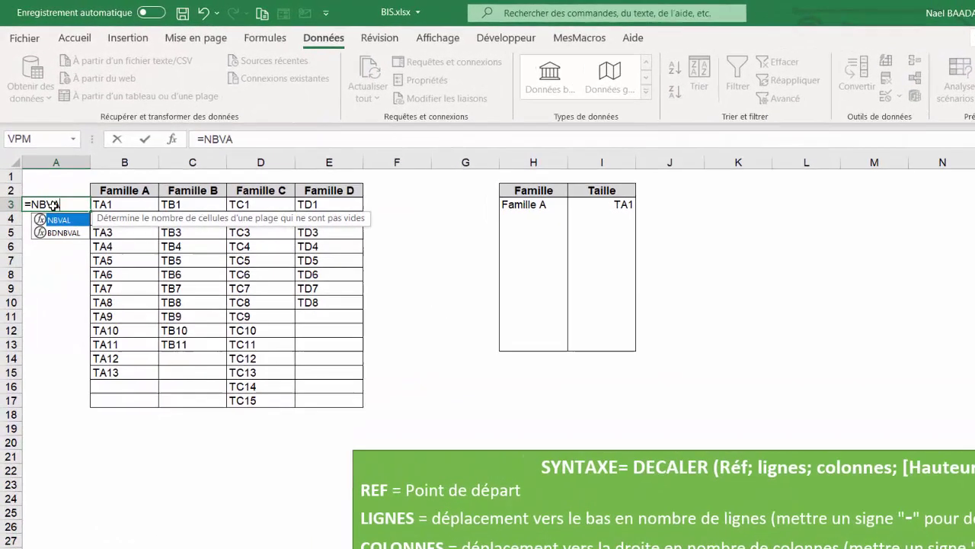
pyautogui.write('L(')
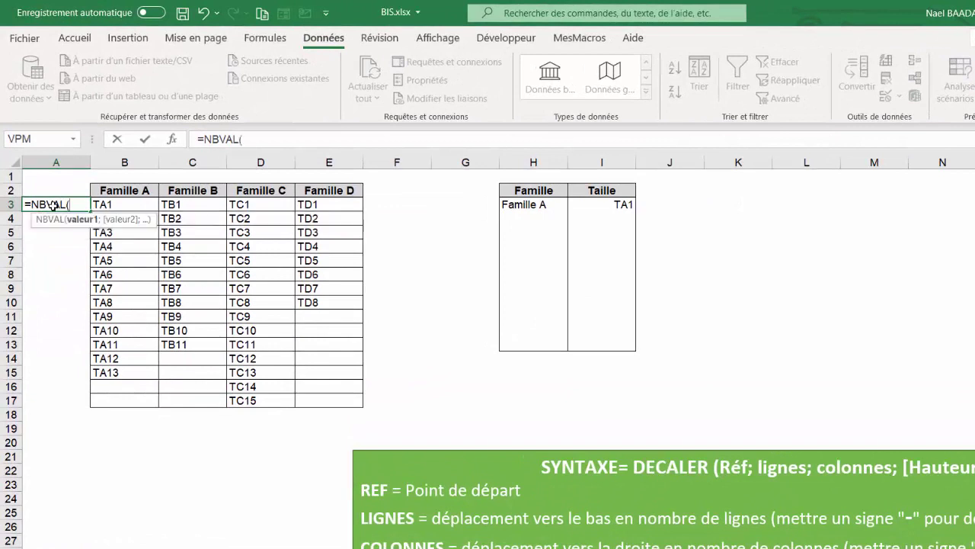
pyautogui.write('DECA')
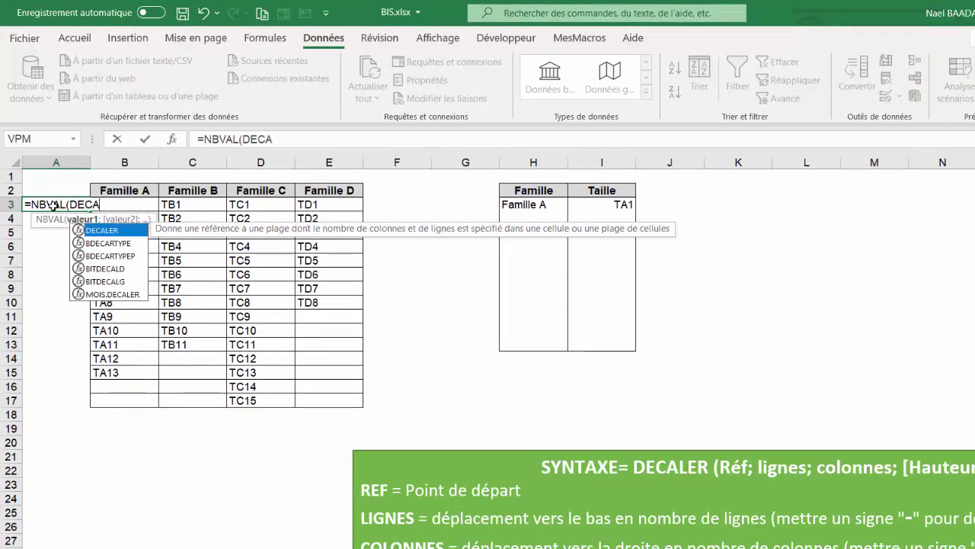
pyautogui.write('LER(')
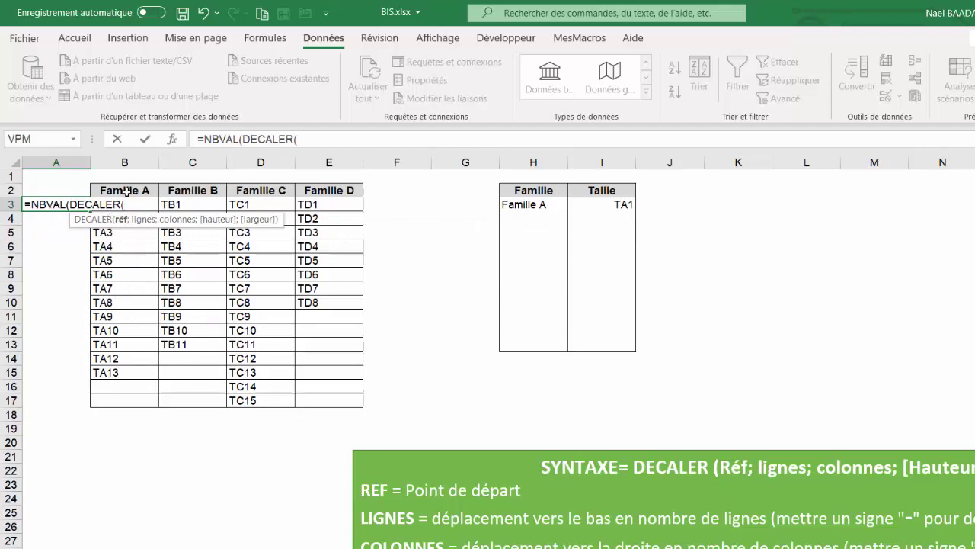
pyautogui.click(125, 191)
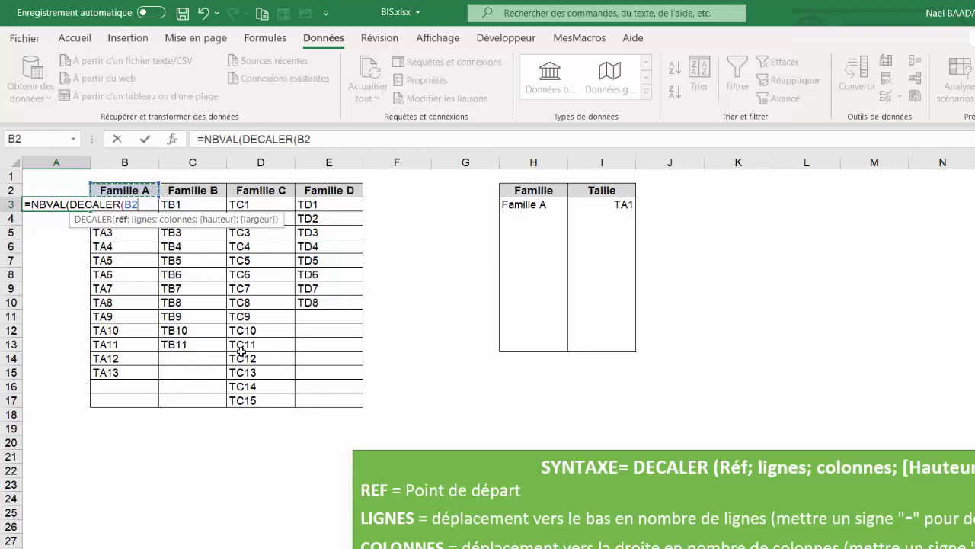
pyautogui.press('F4')
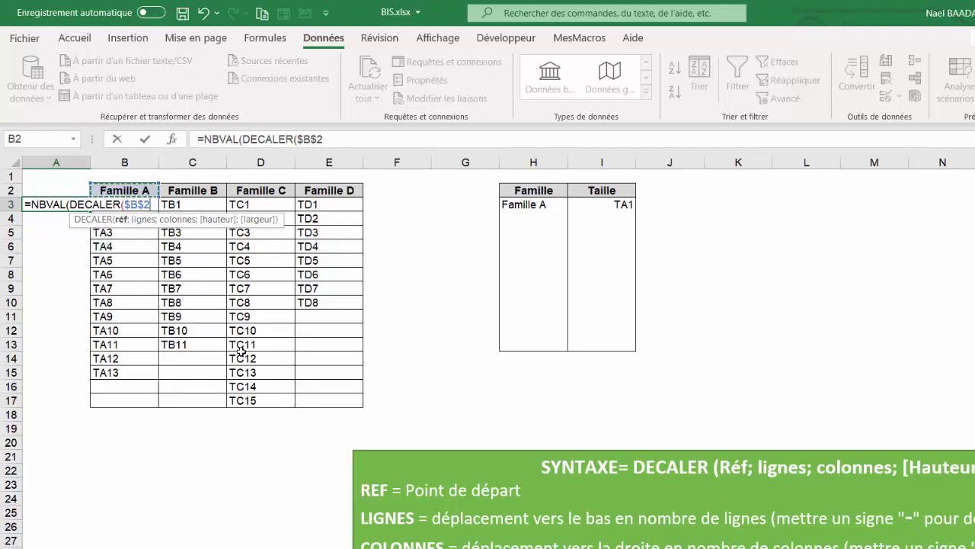
pyautogui.write(';')
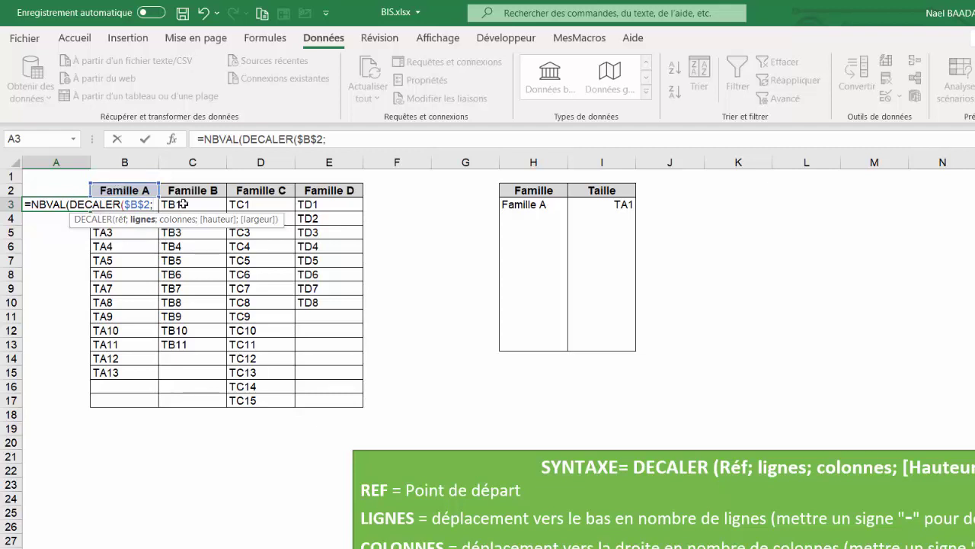
pyautogui.write('1')
pyautogui.write(';')
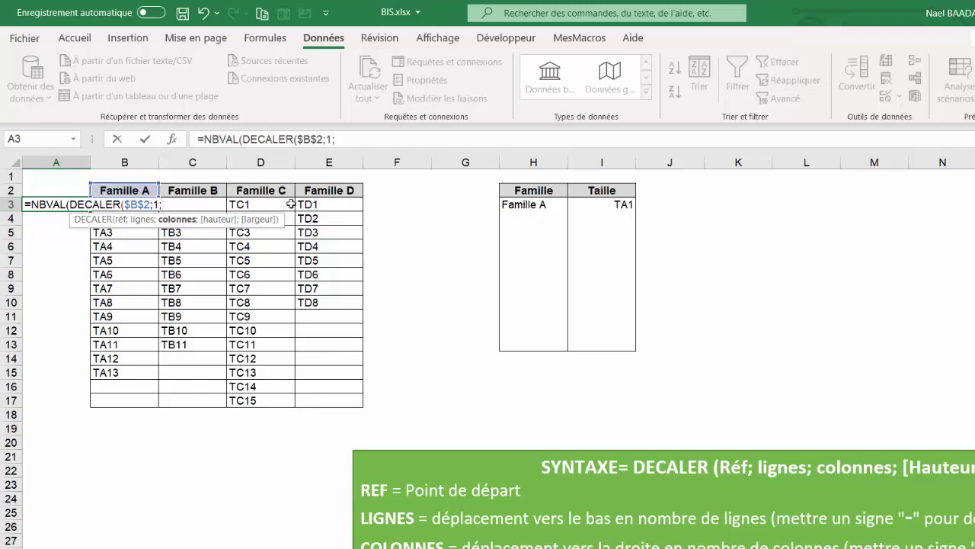
# Step: Complete A3 with EQUIV(H3;$B$2:$E$2;0)-1, height 25 and width 1, returning 13
pyautogui.write('eq')
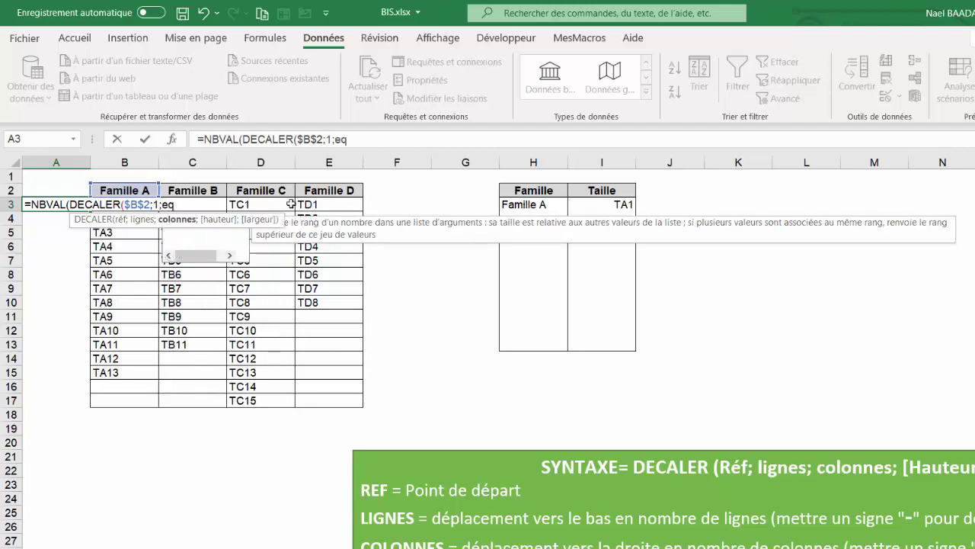
pyautogui.write('uiv(')
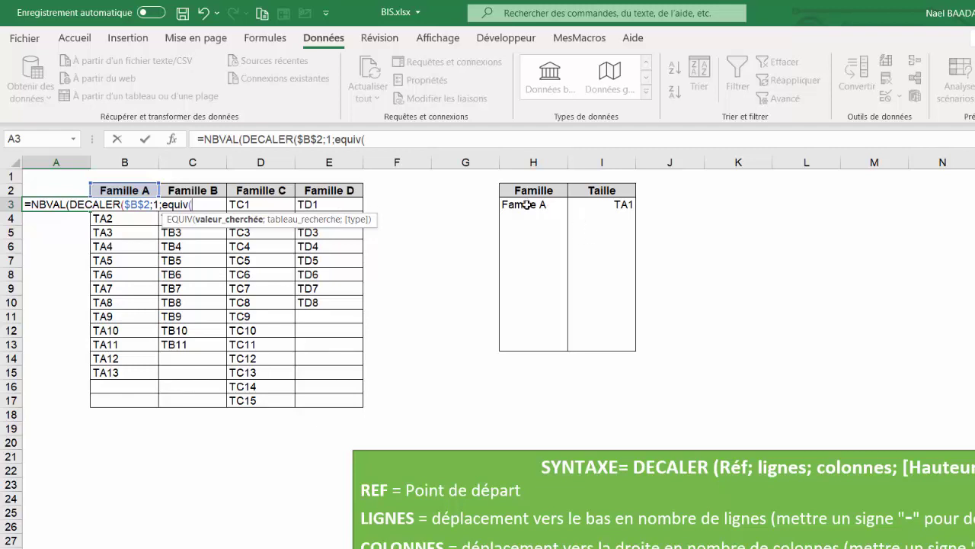
pyautogui.click(526, 205)
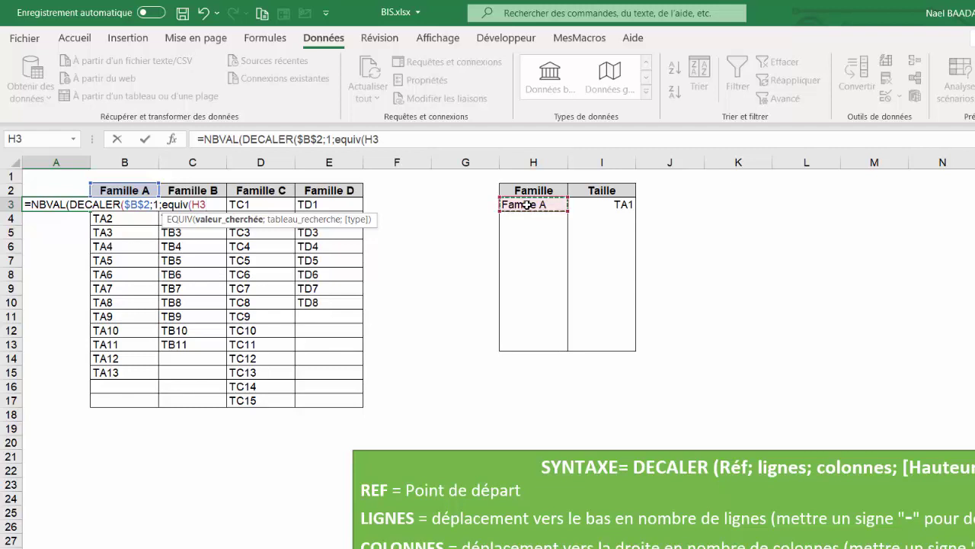
pyautogui.write(';')
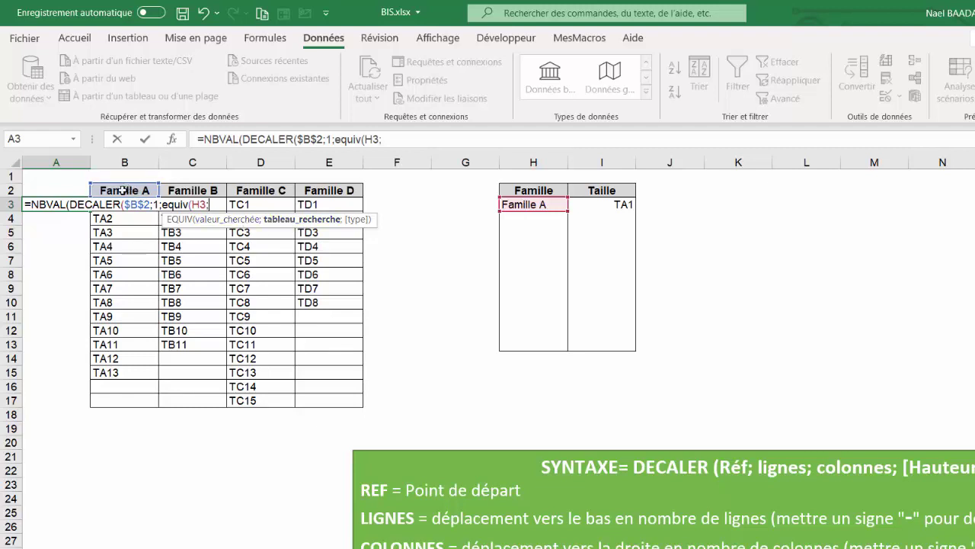
pyautogui.moveTo(138, 194); pyautogui.dragTo(344, 195)
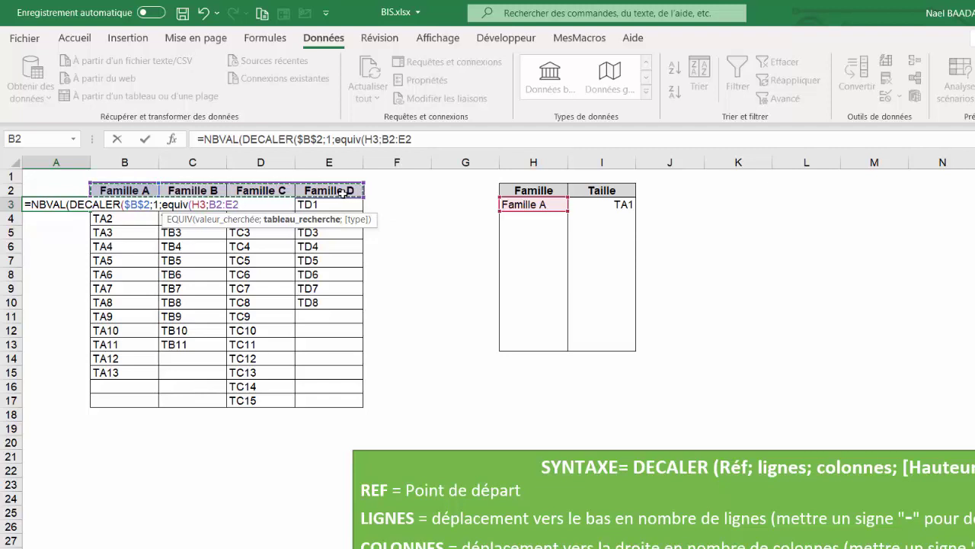
pyautogui.press('F4')
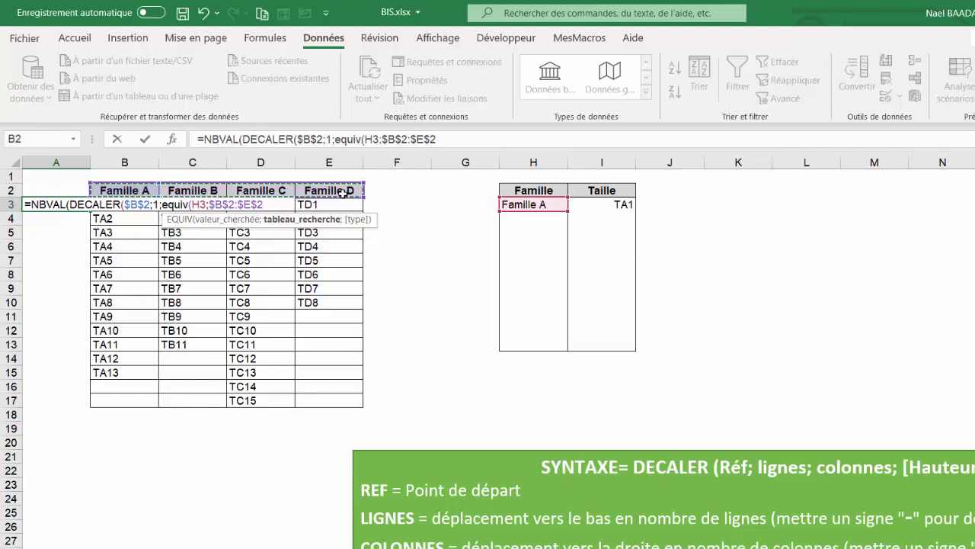
pyautogui.write(';')
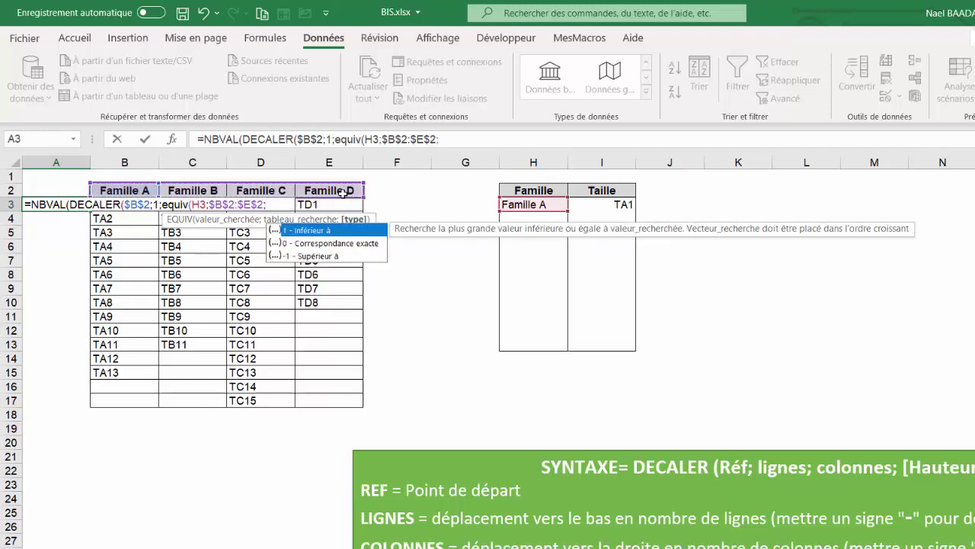
pyautogui.write('0')
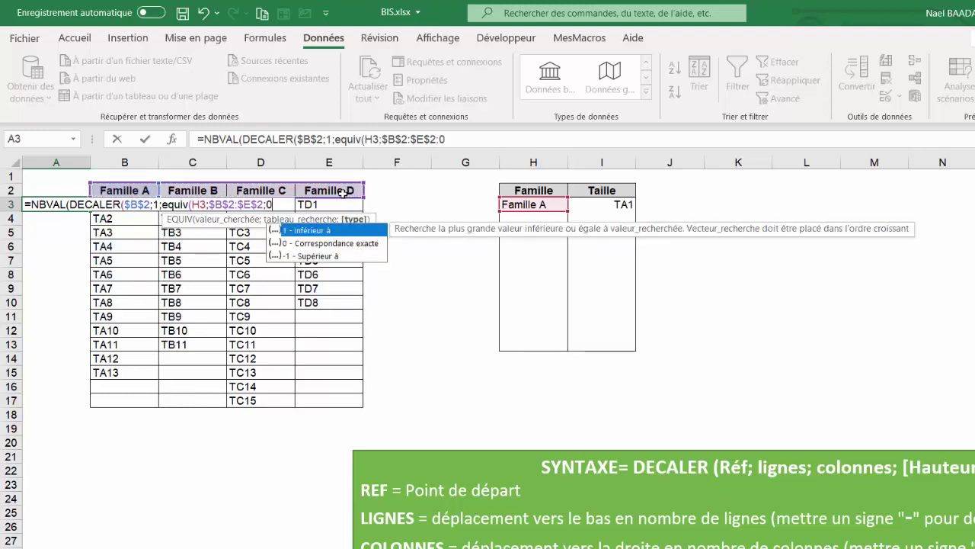
pyautogui.write(')')
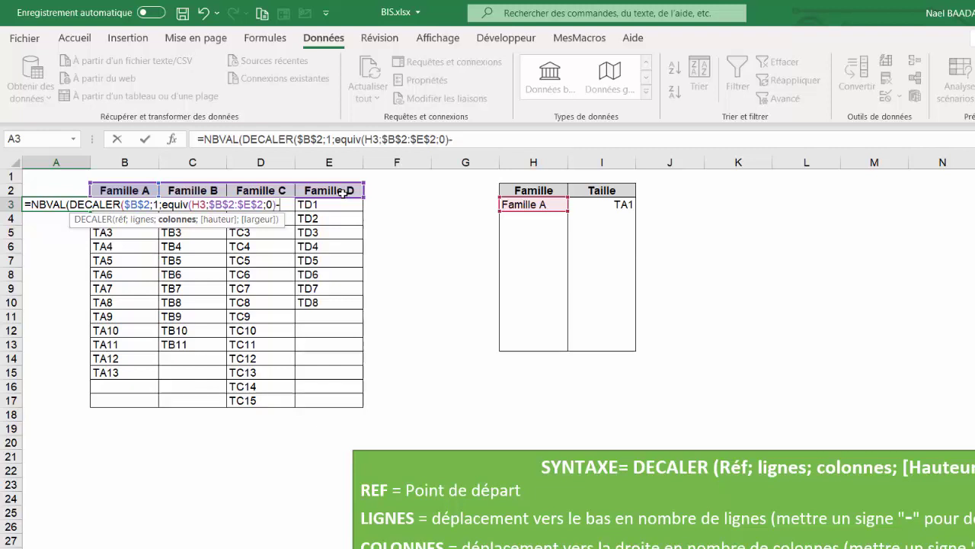
pyautogui.write('-1')
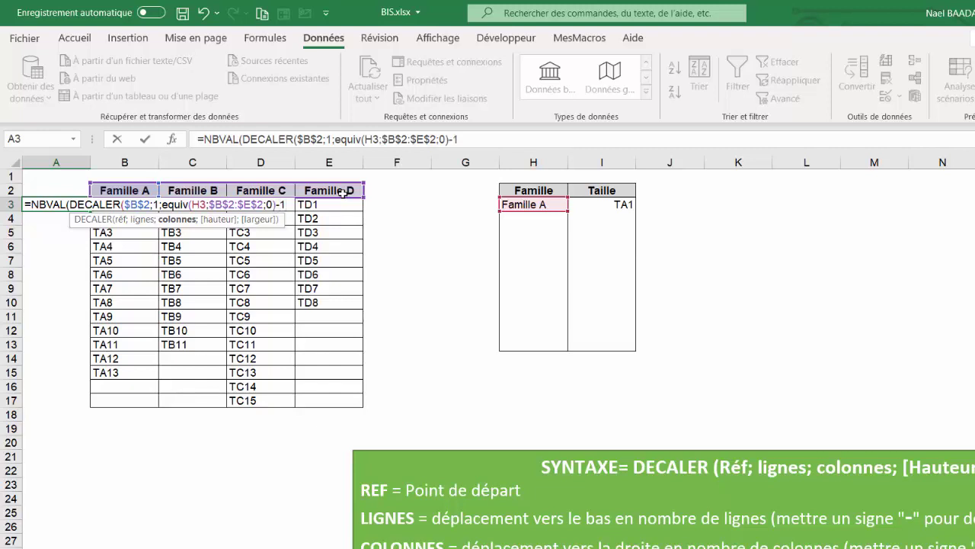
pyautogui.write(';')
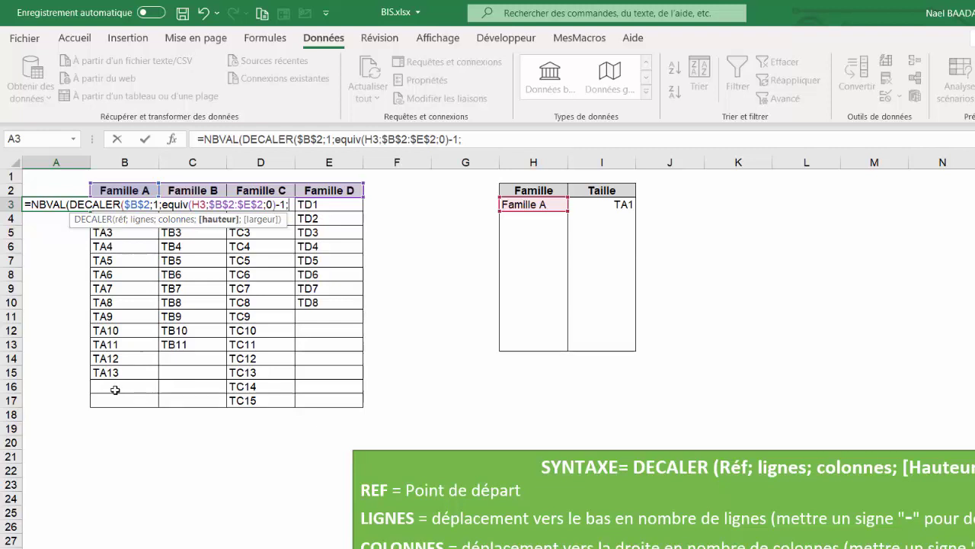
pyautogui.write('25')
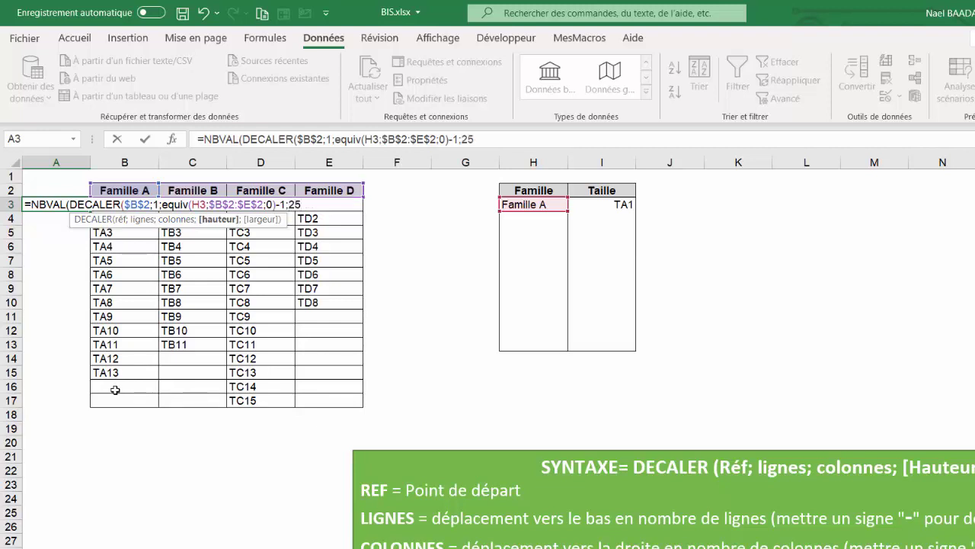
pyautogui.write(';')
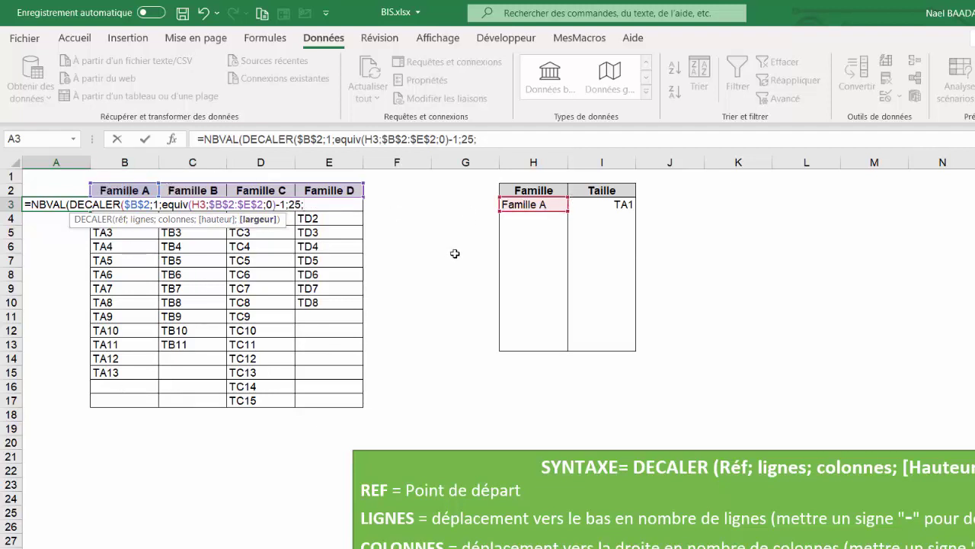
pyautogui.write('1')
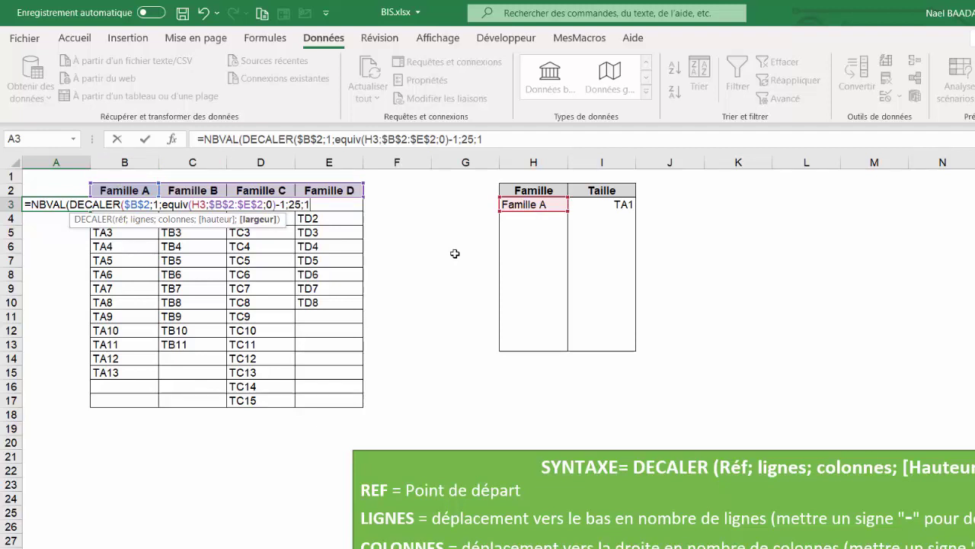
pyautogui.write(')')
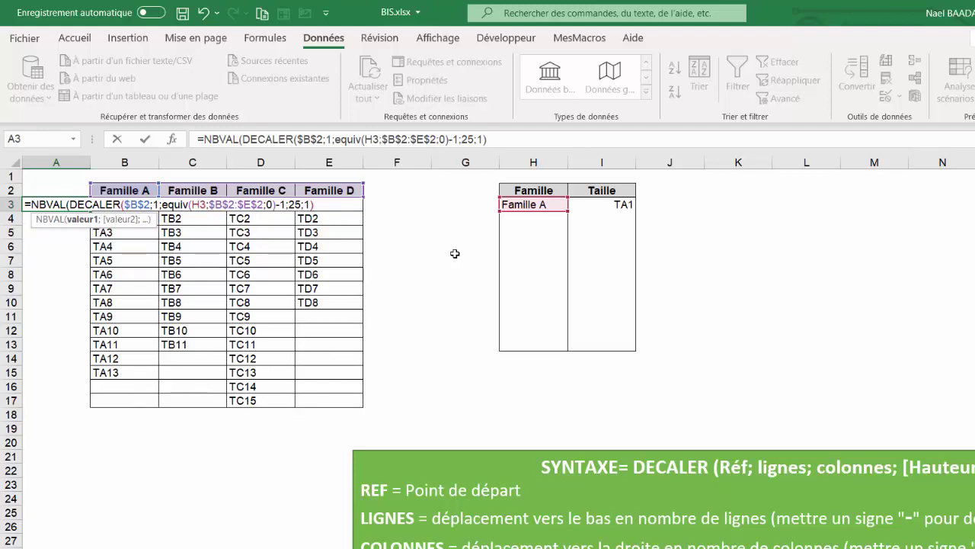
pyautogui.write(')')
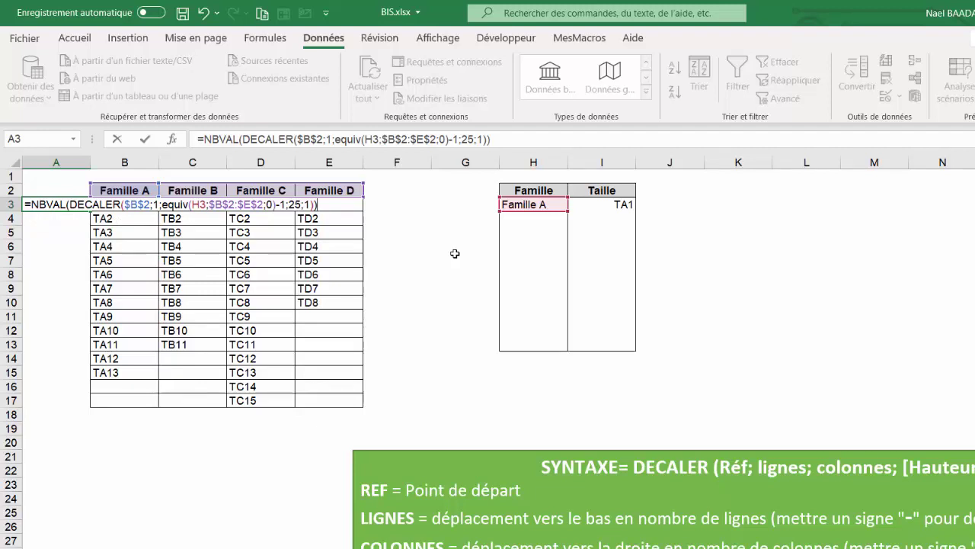
pyautogui.press('Return')
# Step: Review the A3 count formula and select the 13 Famille A items to compare the count
pyautogui.click(82, 207)
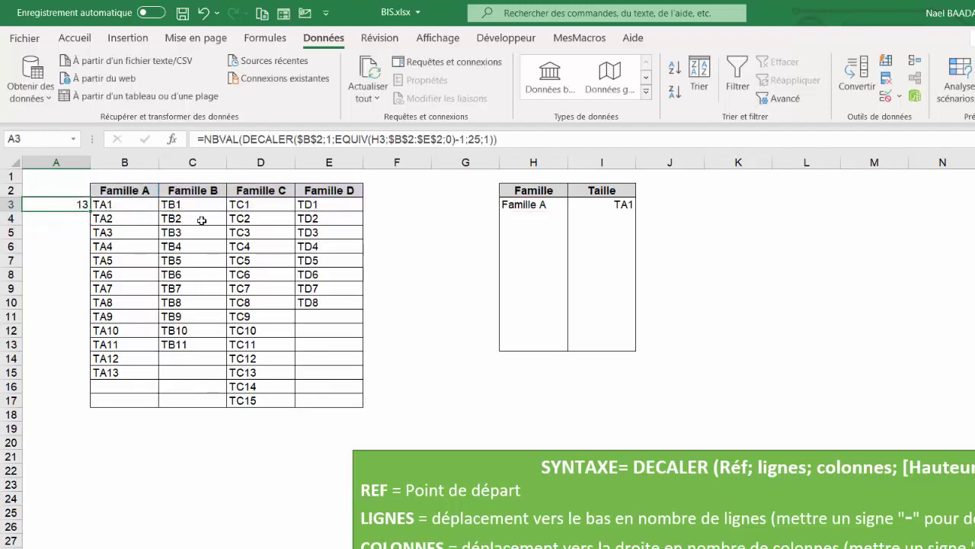
pyautogui.click(556, 205)
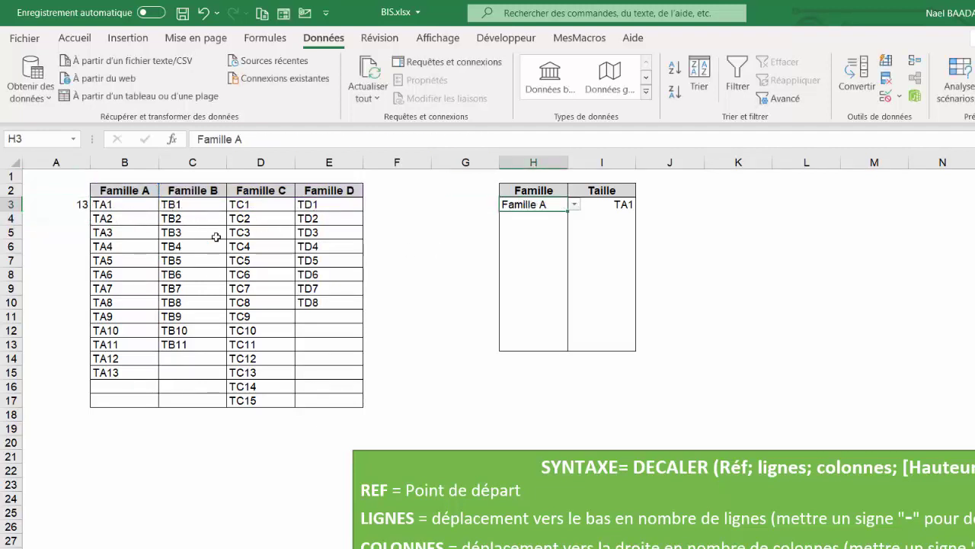
pyautogui.click(74, 204)
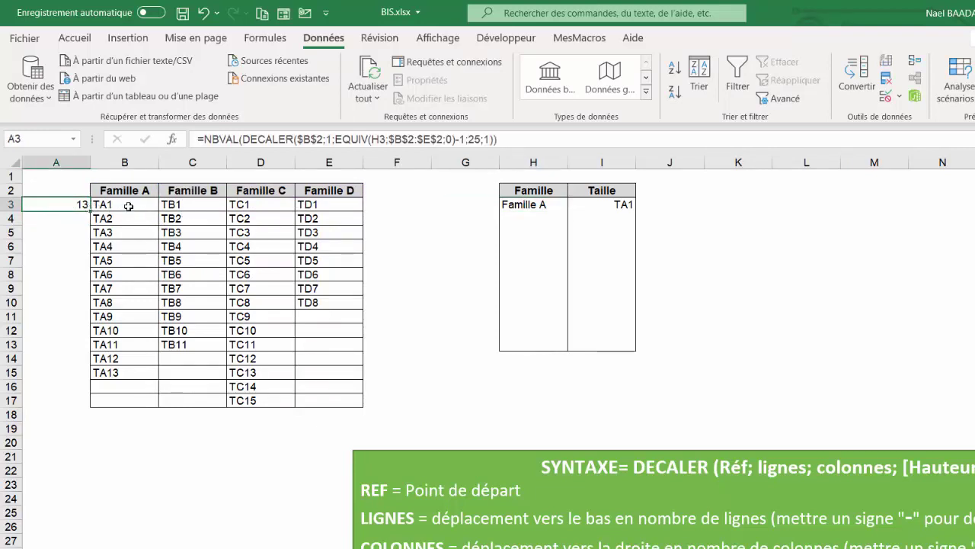
pyautogui.click(128, 207)
pyautogui.moveTo(129, 206); pyautogui.dragTo(131, 370)
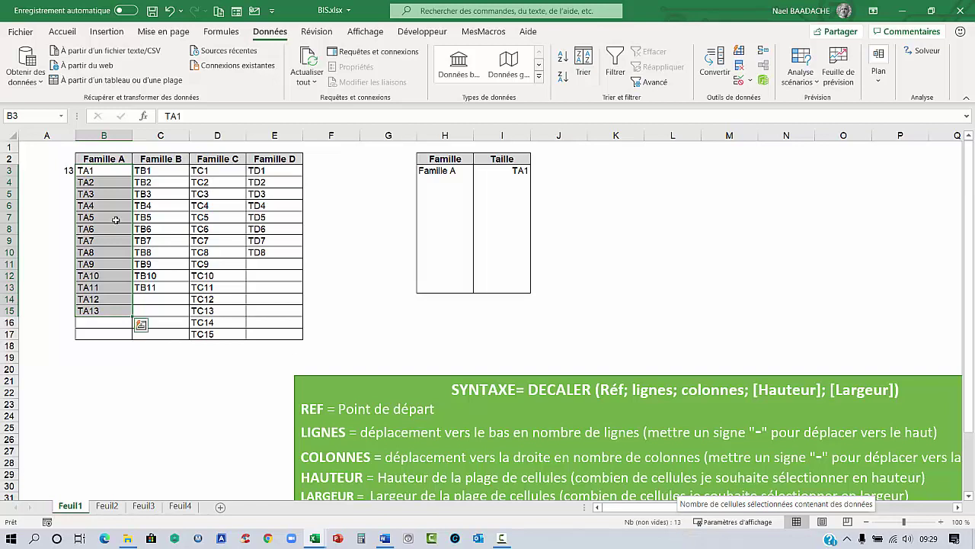
pyautogui.click(95, 173)
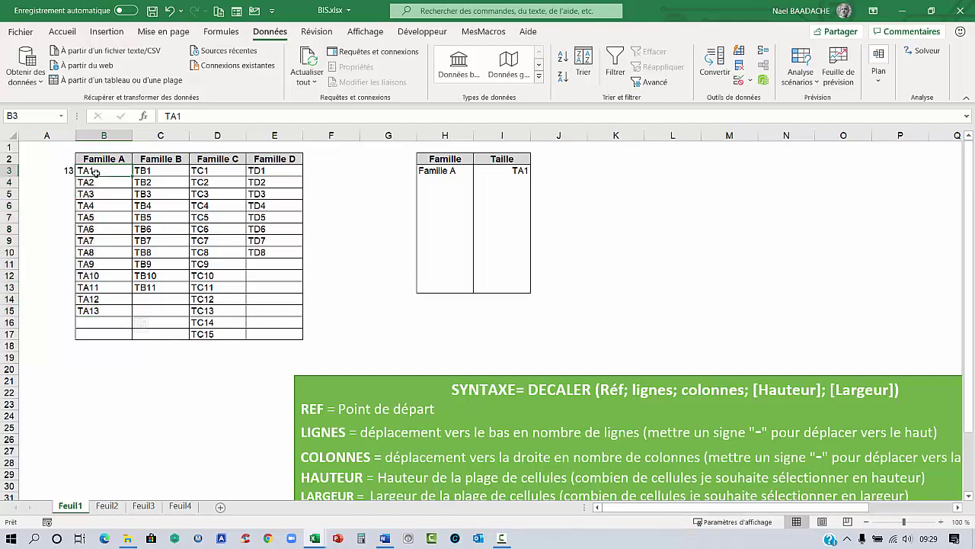
pyautogui.moveTo(96, 173); pyautogui.dragTo(99, 310)
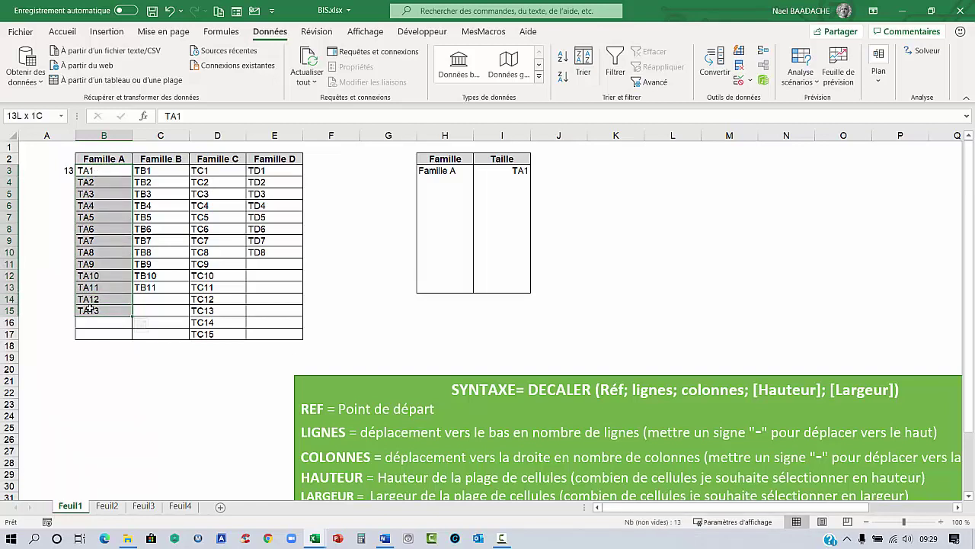
# Step: Switch H3 to Famille B, then Famille C, comparing each family's item range against A3
pyautogui.click(429, 174)
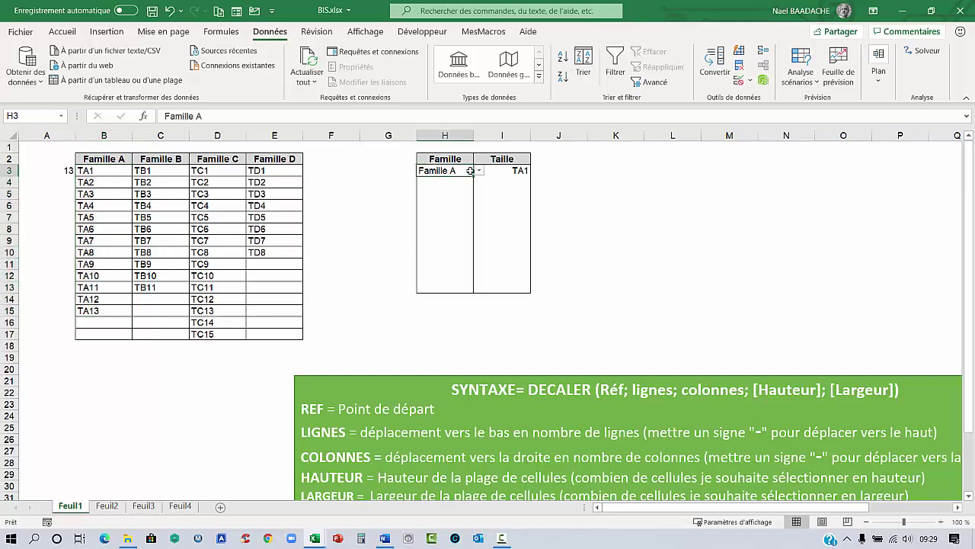
pyautogui.click(479, 171)
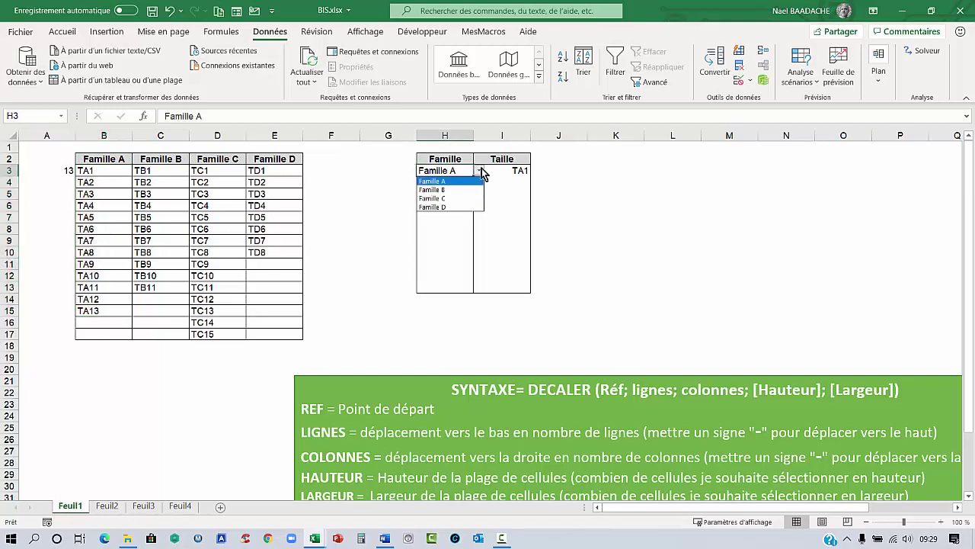
pyautogui.click(443, 189)
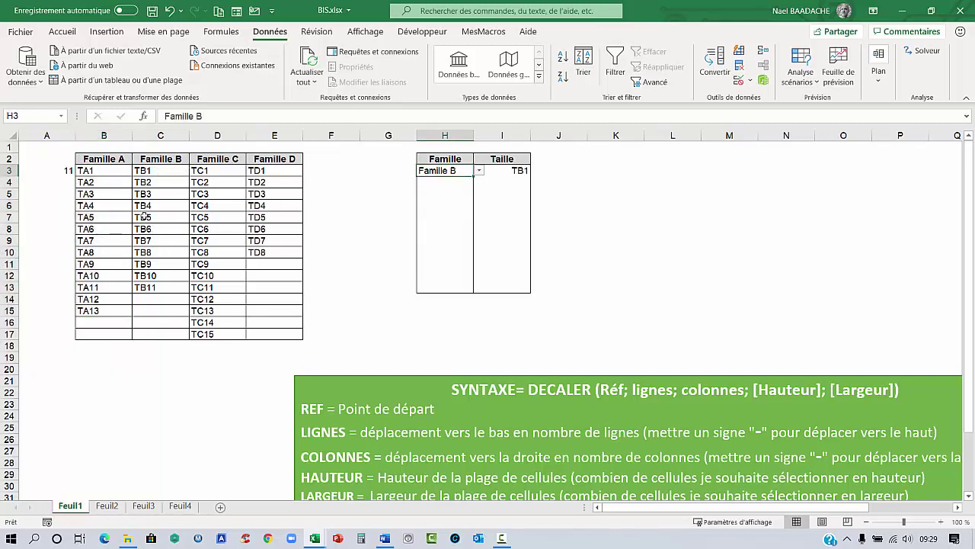
pyautogui.click(153, 287)
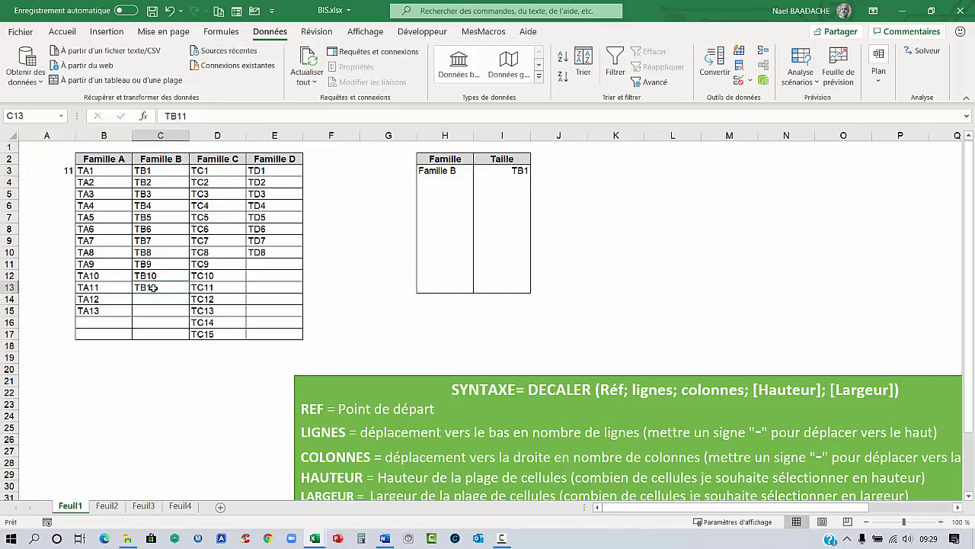
pyautogui.click(448, 174)
pyautogui.click(479, 170)
pyautogui.click(438, 198)
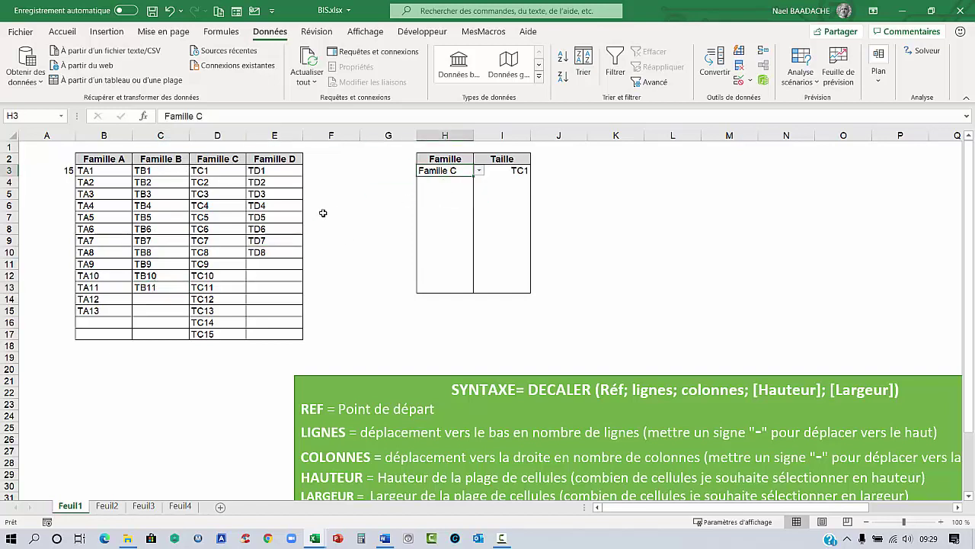
pyautogui.moveTo(199, 171); pyautogui.dragTo(217, 334)
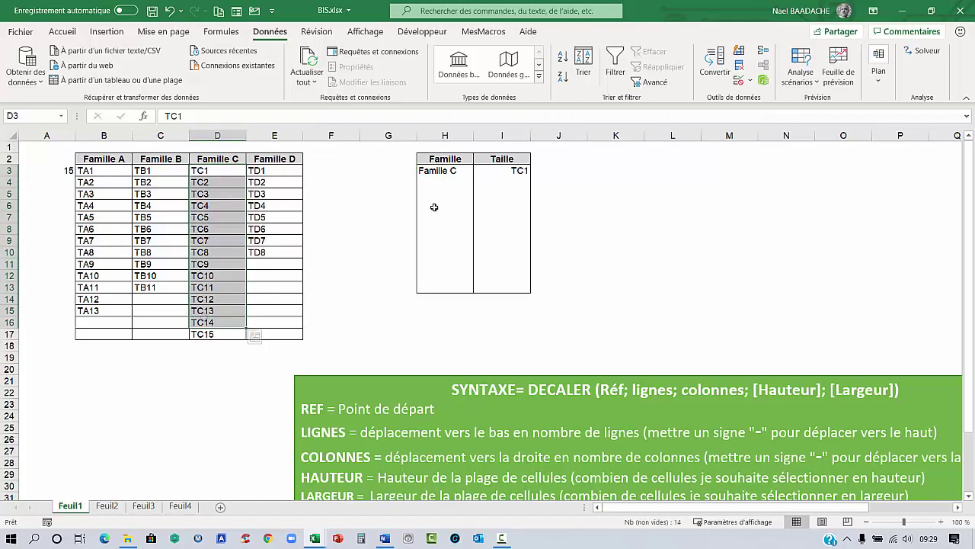
# Step: Choose Famille D and confirm A3's count formula returns 8, leaving the formula unchanged
pyautogui.click(449, 172)
pyautogui.click(480, 171)
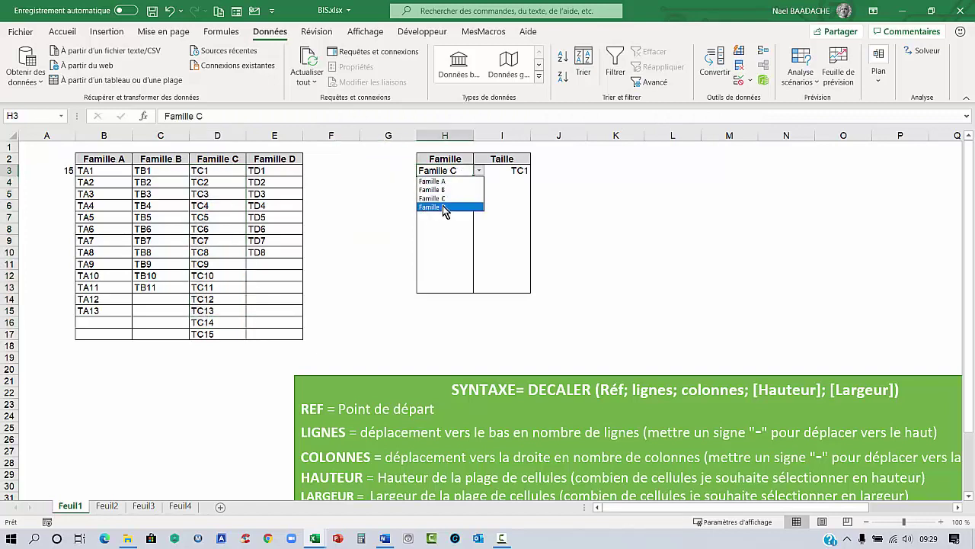
pyautogui.click(445, 207)
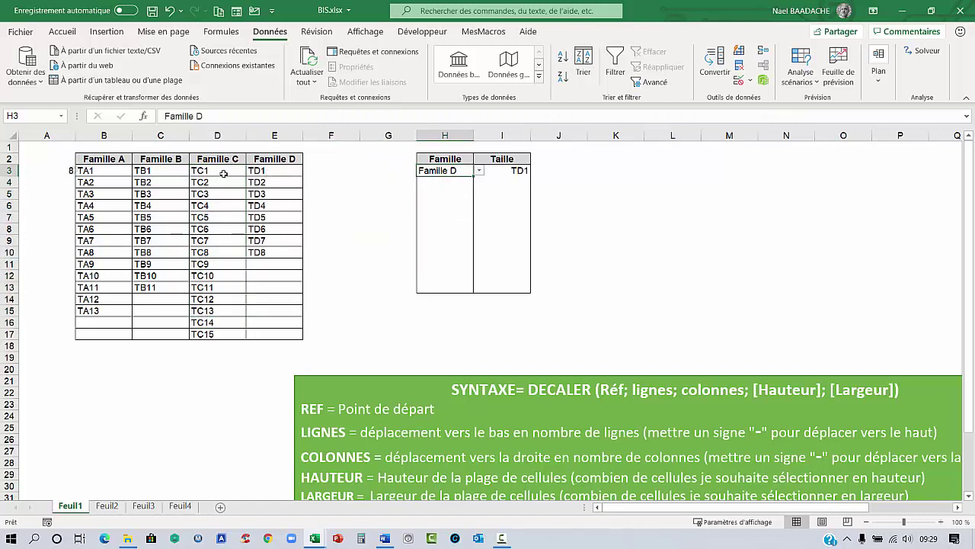
pyautogui.click(55, 170)
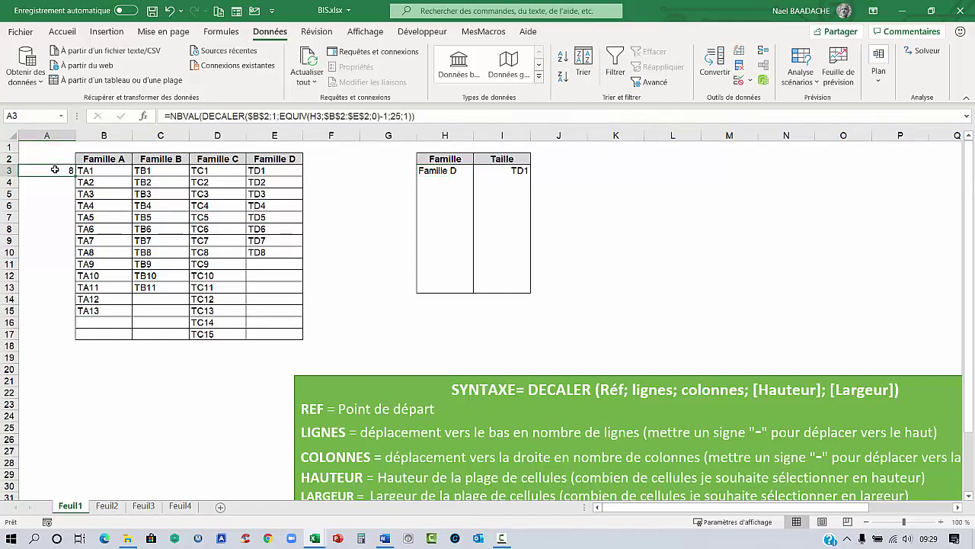
pyautogui.moveTo(430, 115); pyautogui.dragTo(171, 119)
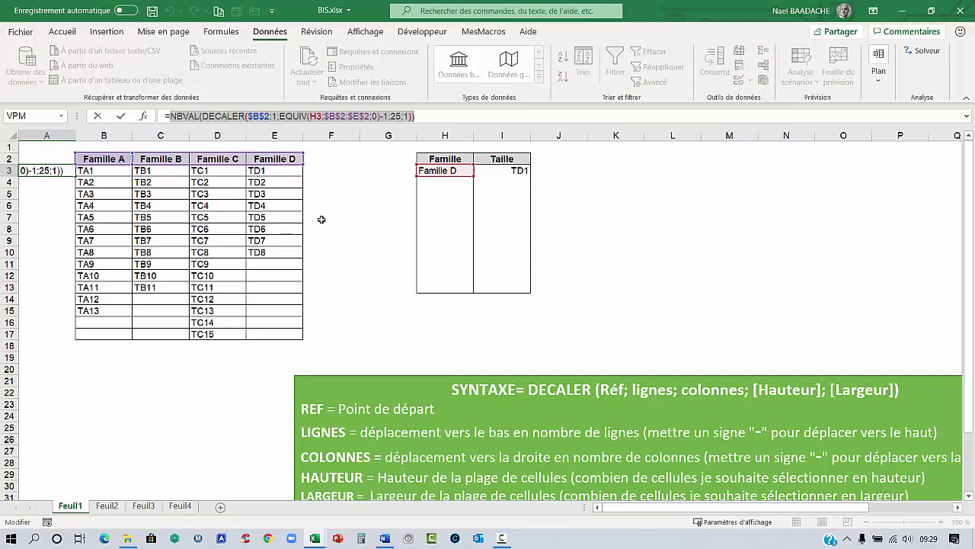
pyautogui.press('Escape')
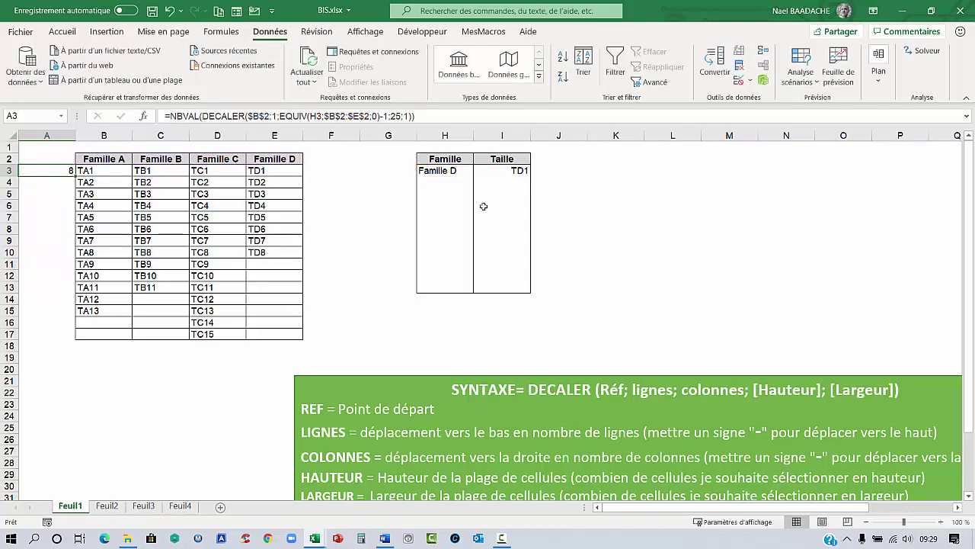
pyautogui.click(507, 170)
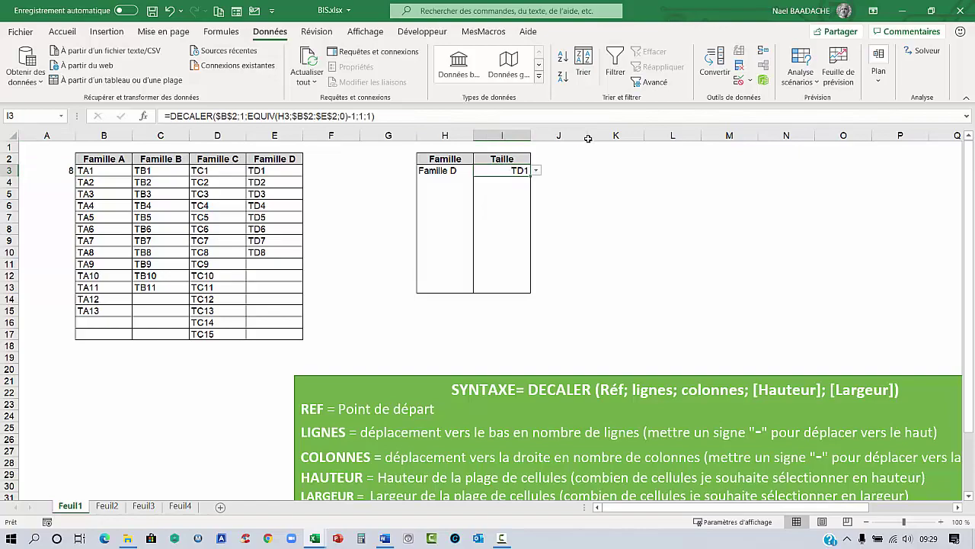
# Step: In I3's list validation source, replace the fixed height 15 with the pasted NBVAL(DECALER(...;25;1)) count
pyautogui.click(750, 81)
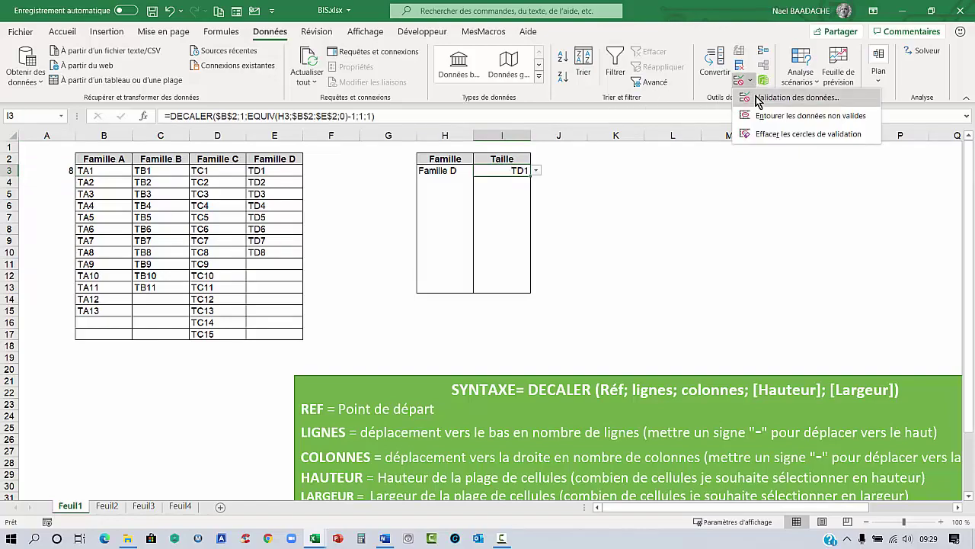
pyautogui.click(758, 97)
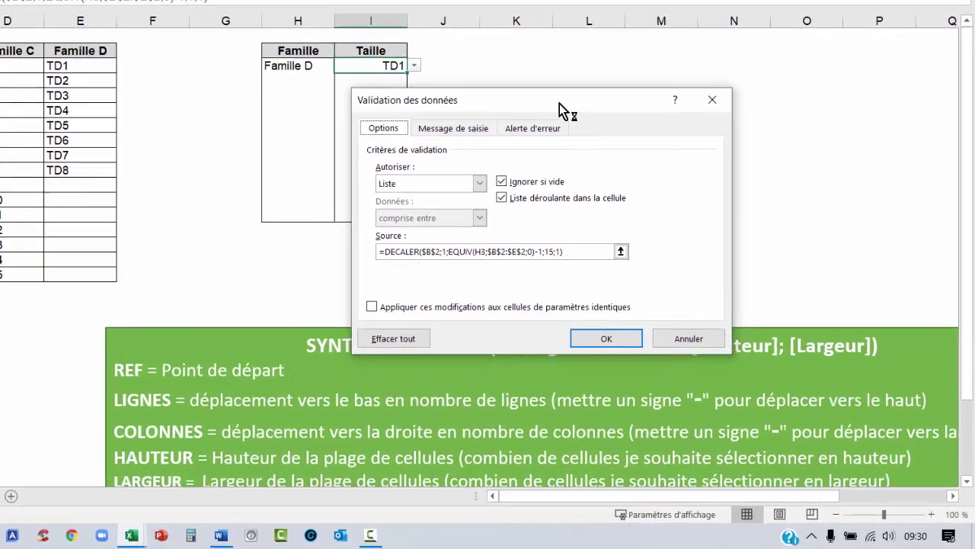
pyautogui.moveTo(559, 103); pyautogui.dragTo(681, 78)
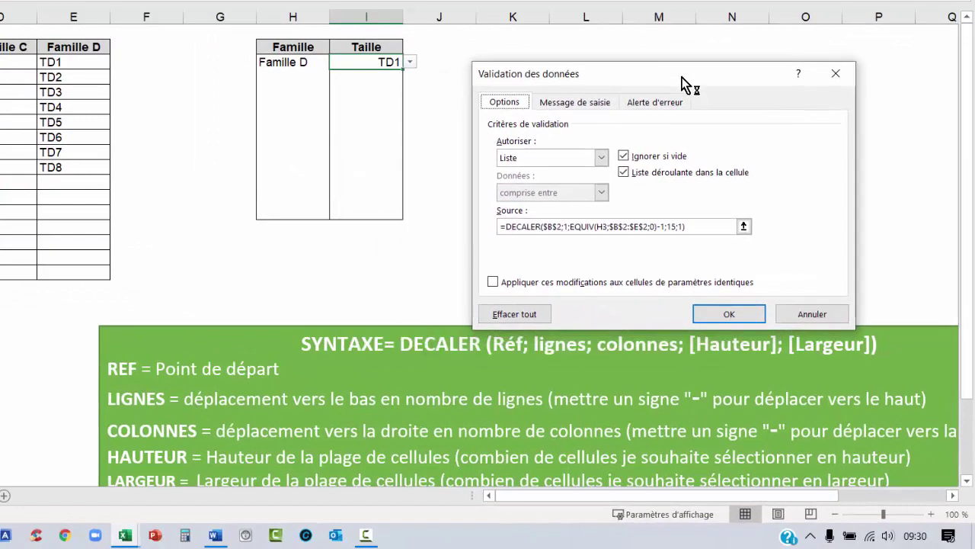
pyautogui.click(670, 226)
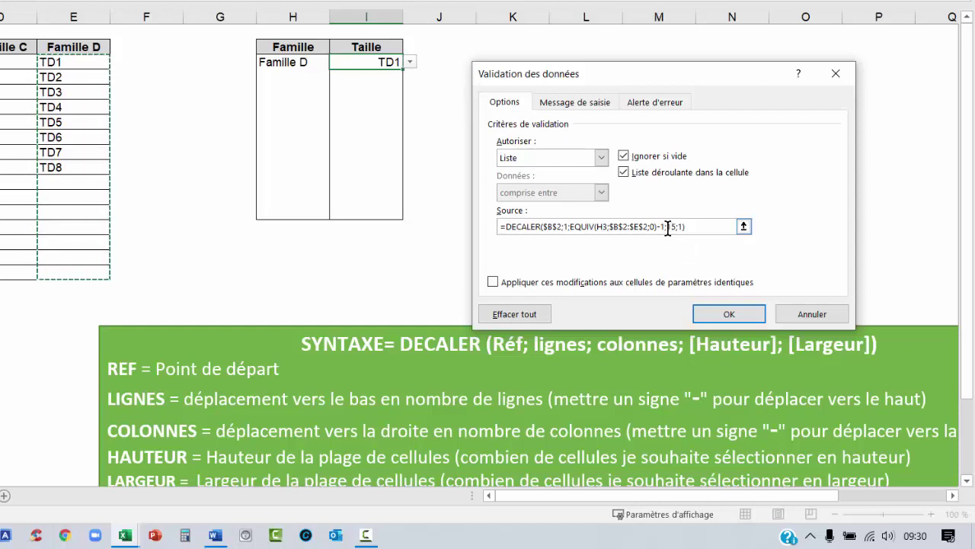
pyautogui.click(667, 226)
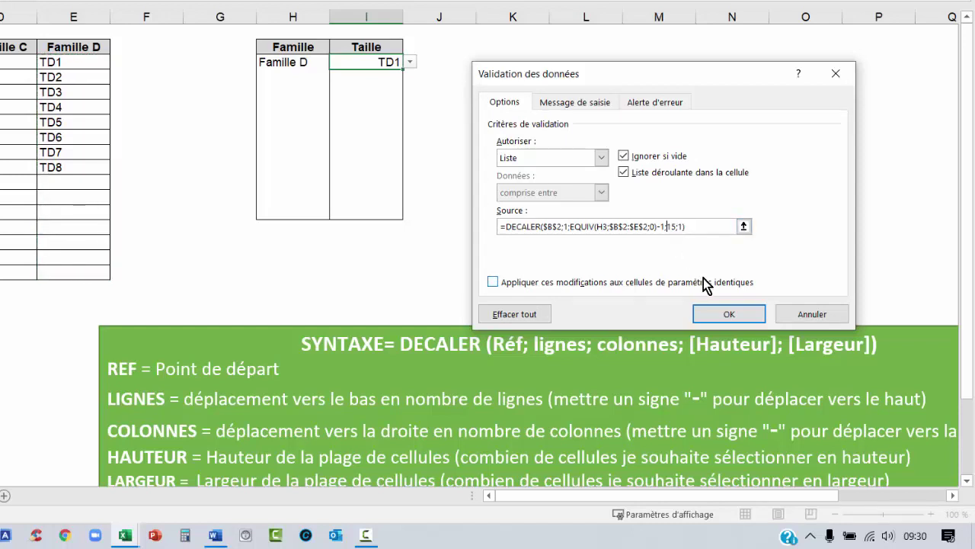
pyautogui.press('Delete')
pyautogui.press('Delete')
pyautogui.press('Delete')
pyautogui.hotkey('ctrl', 'v')
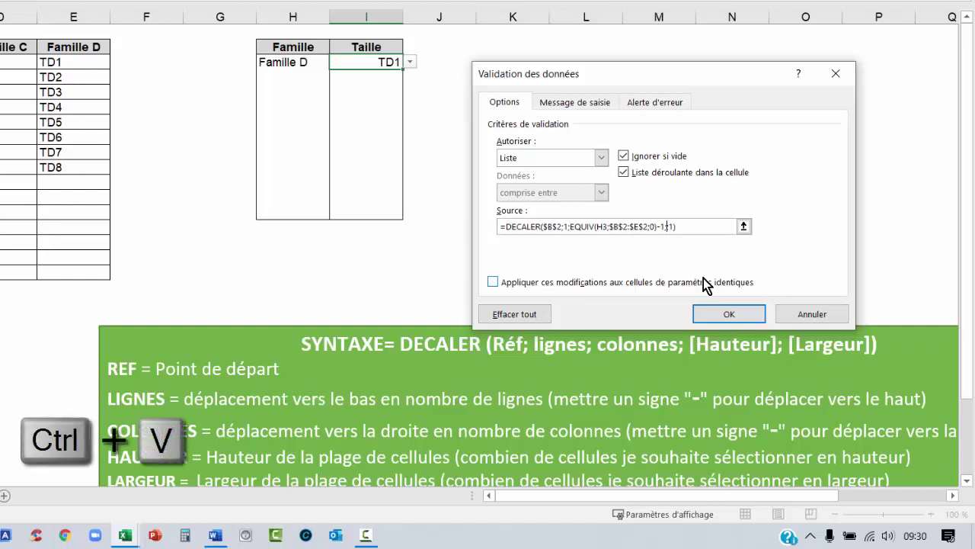
pyautogui.hotkey('ctrl', 'v')
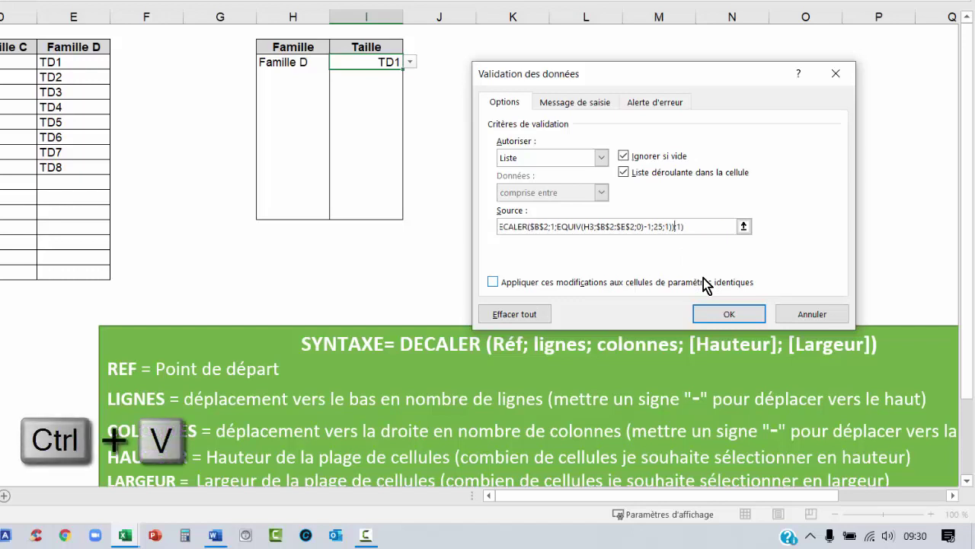
pyautogui.click(730, 315)
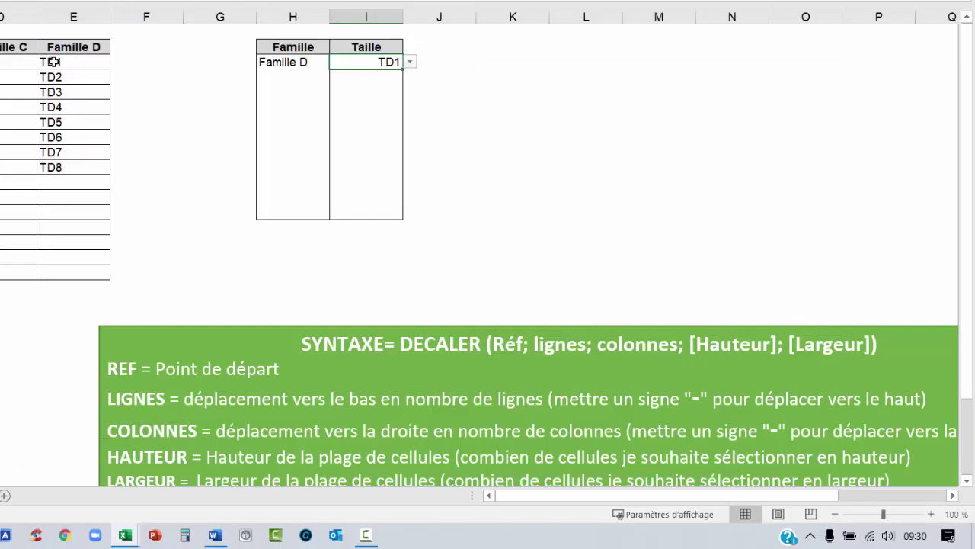
pyautogui.moveTo(51, 62); pyautogui.dragTo(51, 166)
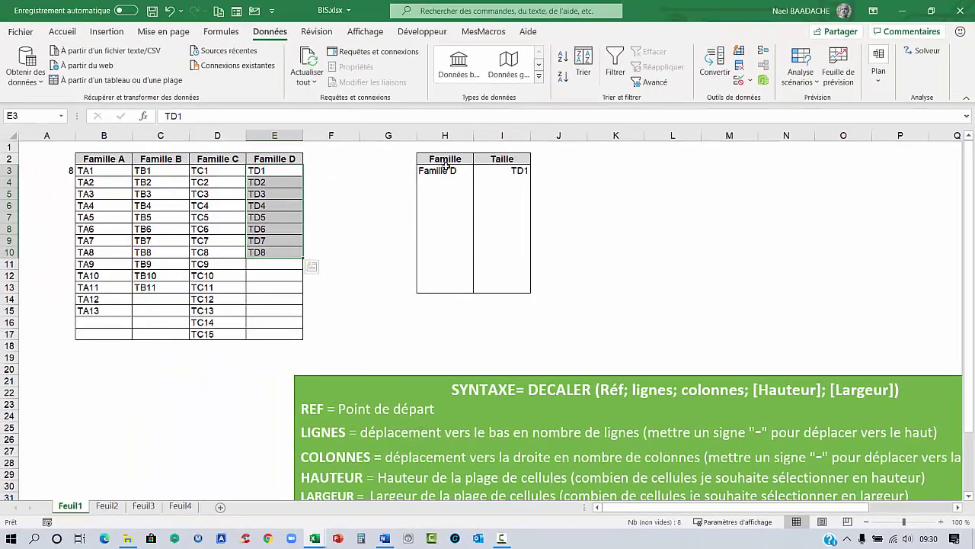
# Step: Set the family to Famille A and check that the Taille list shows only its items
pyautogui.click(512, 173)
pyautogui.click(536, 170)
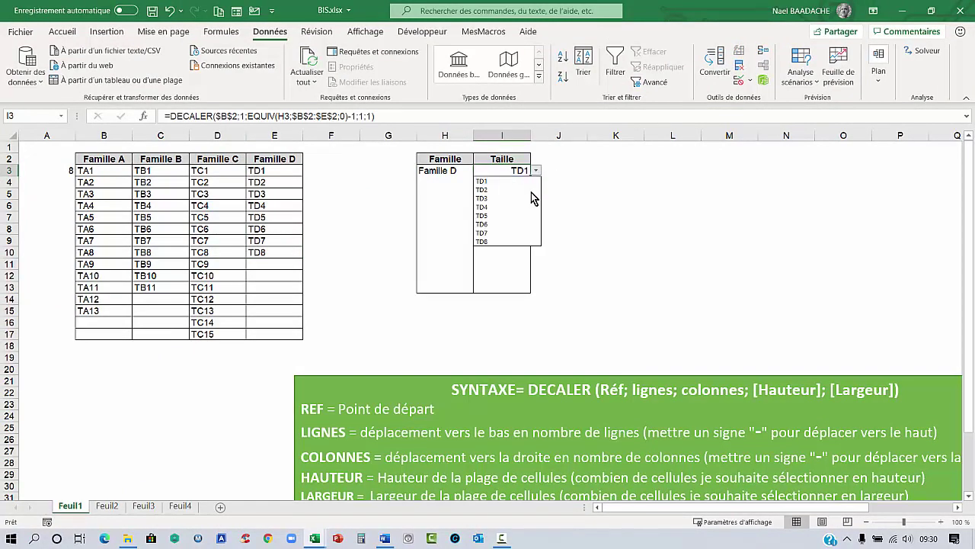
pyautogui.click(492, 182)
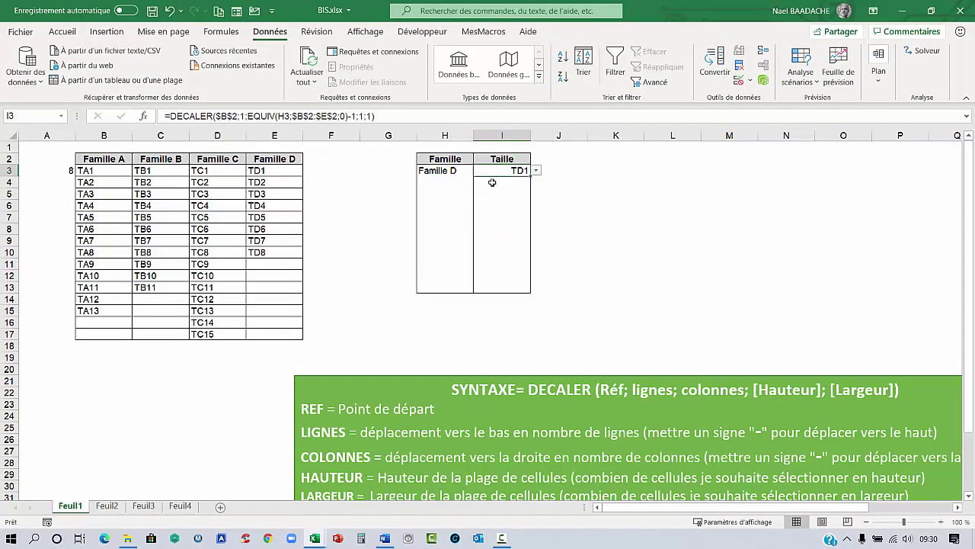
pyautogui.click(439, 172)
pyautogui.click(478, 171)
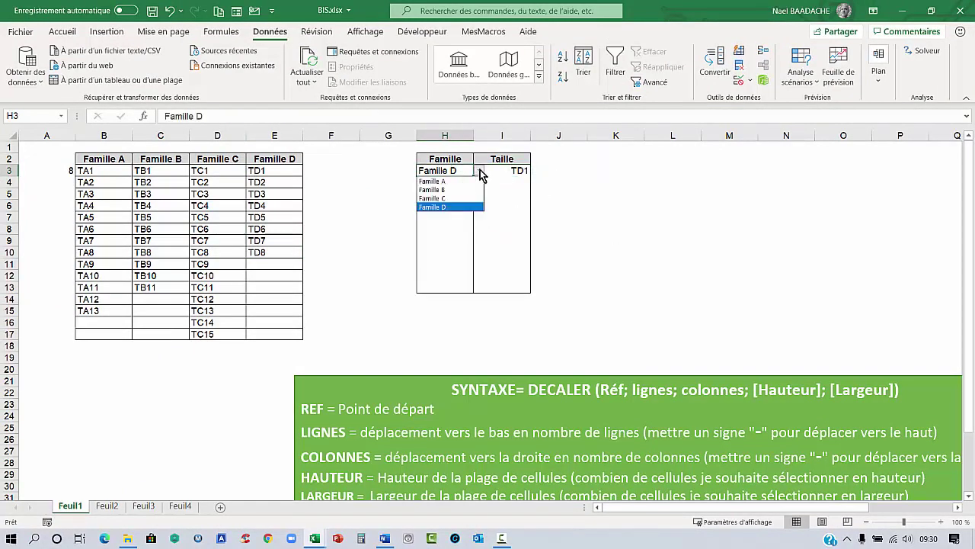
pyautogui.click(447, 181)
pyautogui.click(518, 172)
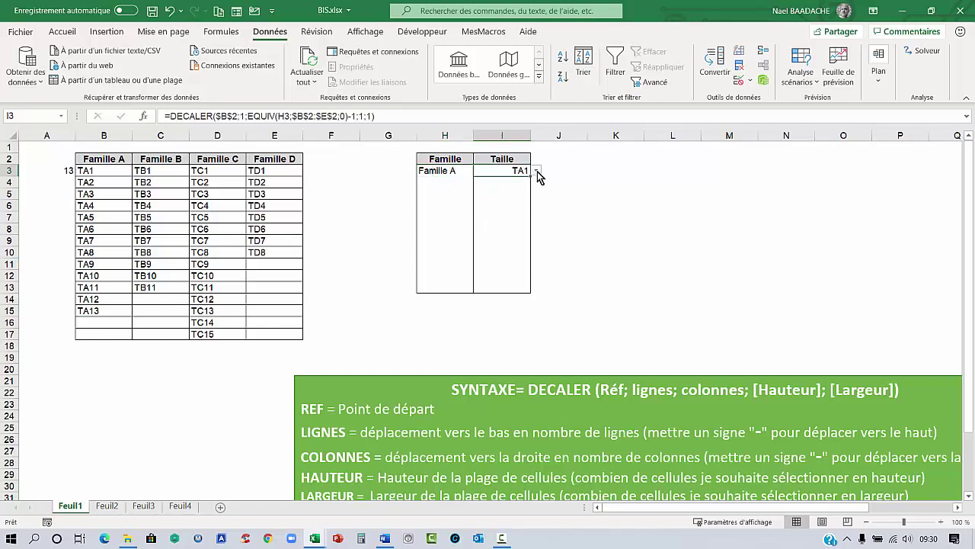
pyautogui.click(536, 171)
pyautogui.moveTo(536, 204); pyautogui.dragTo(530, 250)
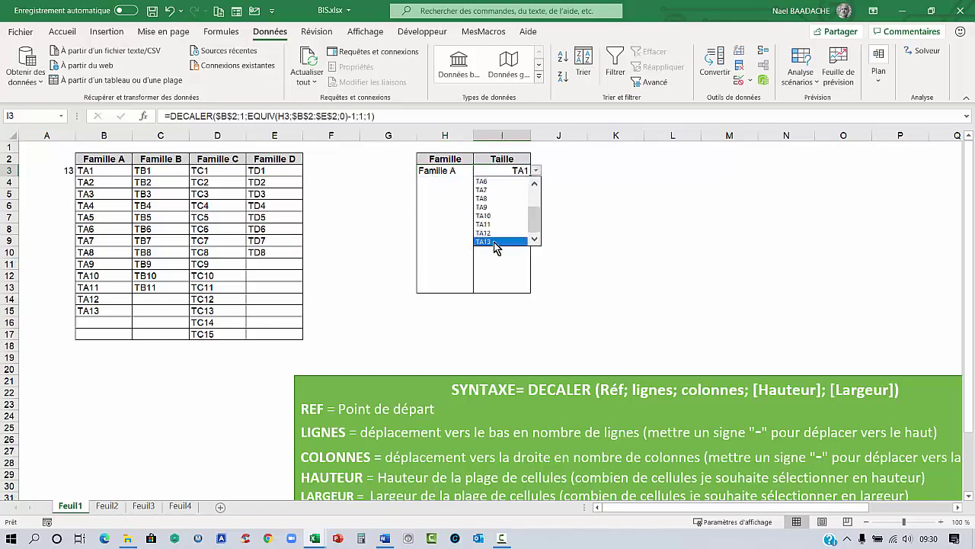
pyautogui.click(442, 170)
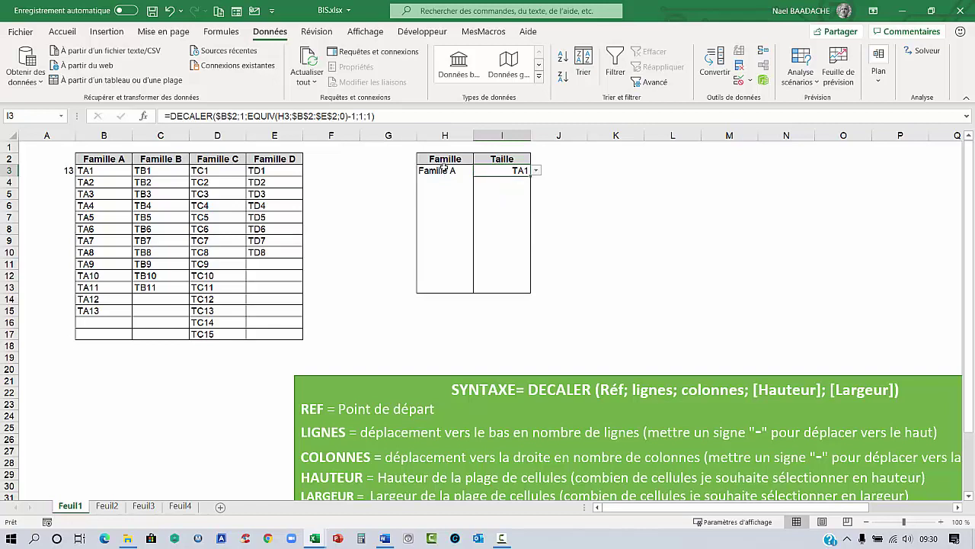
# Step: Choose Famille C and scroll the Taille list to confirm it ends at TC15
pyautogui.click(479, 171)
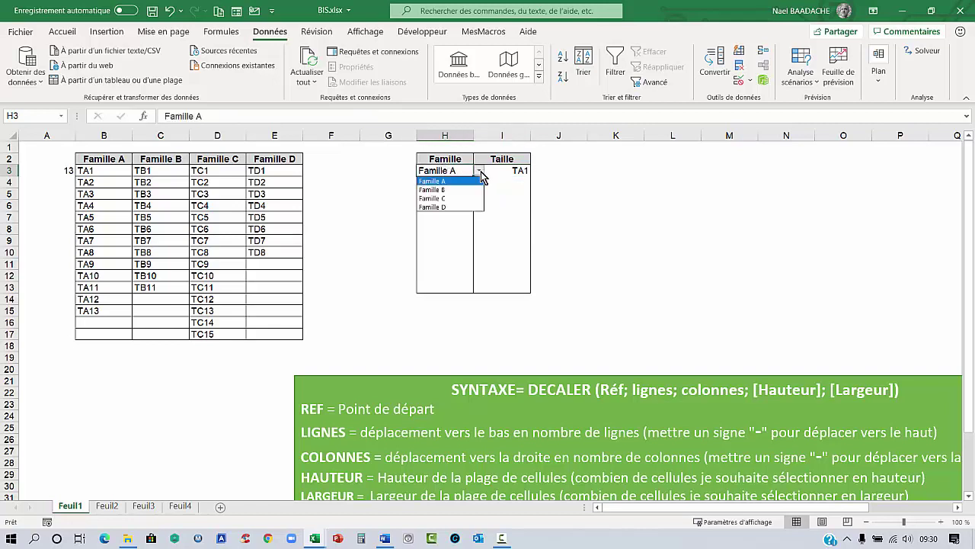
pyautogui.press('Escape')
pyautogui.click(509, 172)
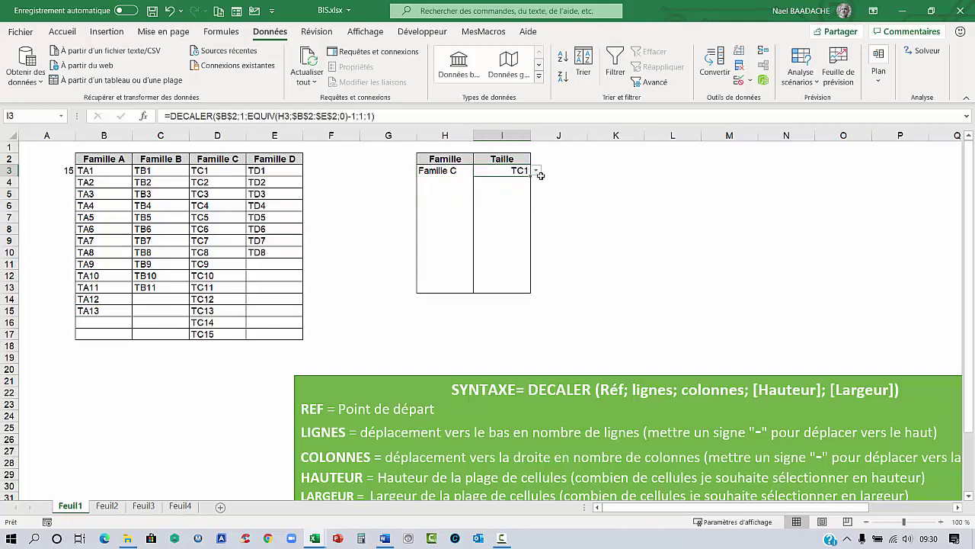
pyautogui.click(536, 171)
pyautogui.moveTo(536, 205); pyautogui.dragTo(537, 241)
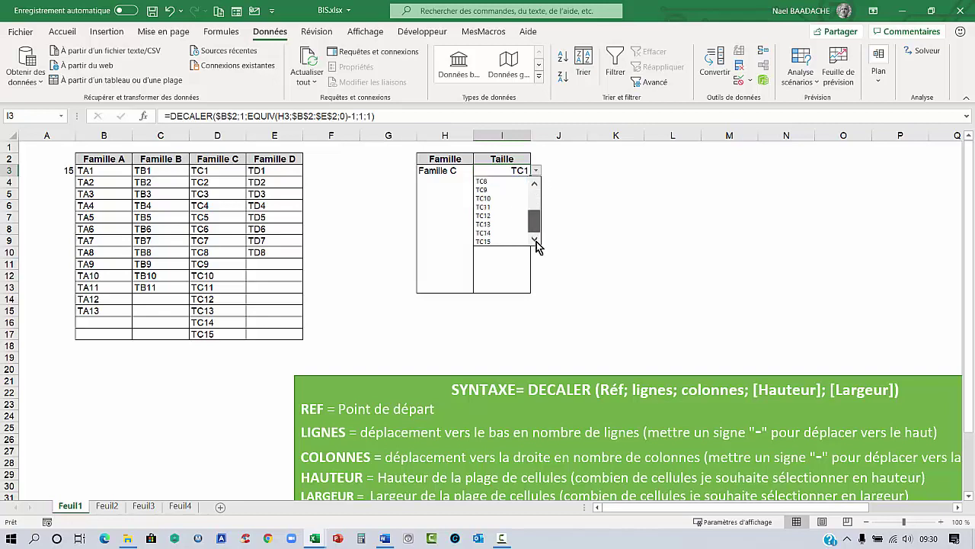
pyautogui.press('Escape')
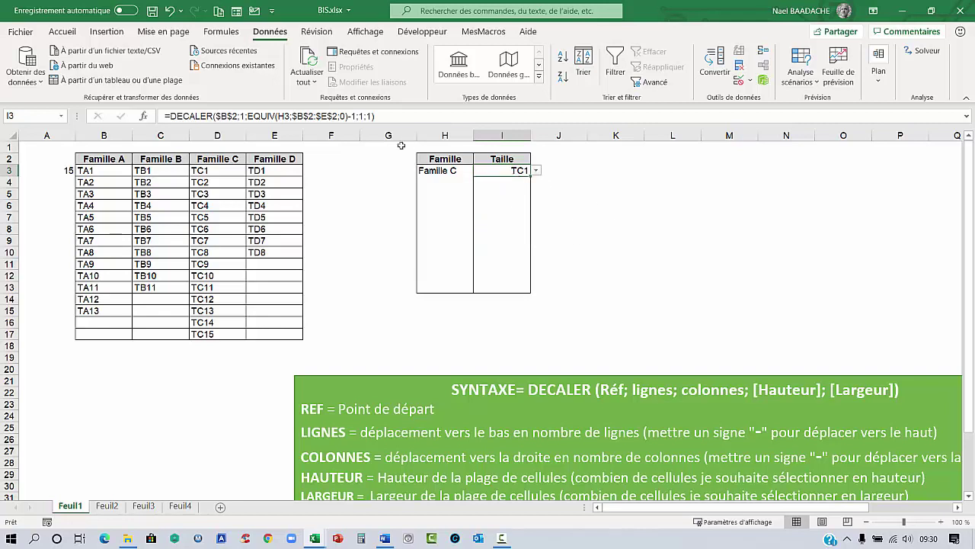
pyautogui.click(749, 80)
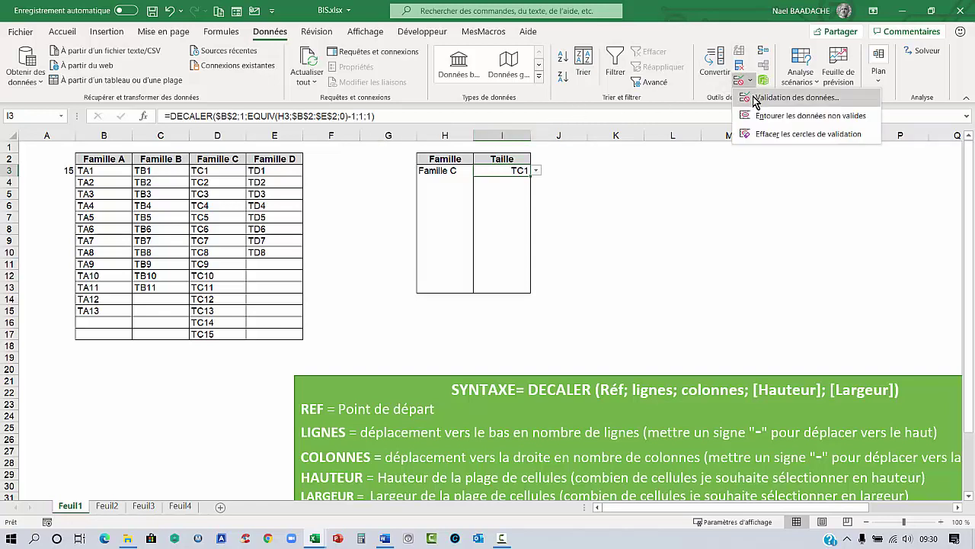
pyautogui.click(793, 98)
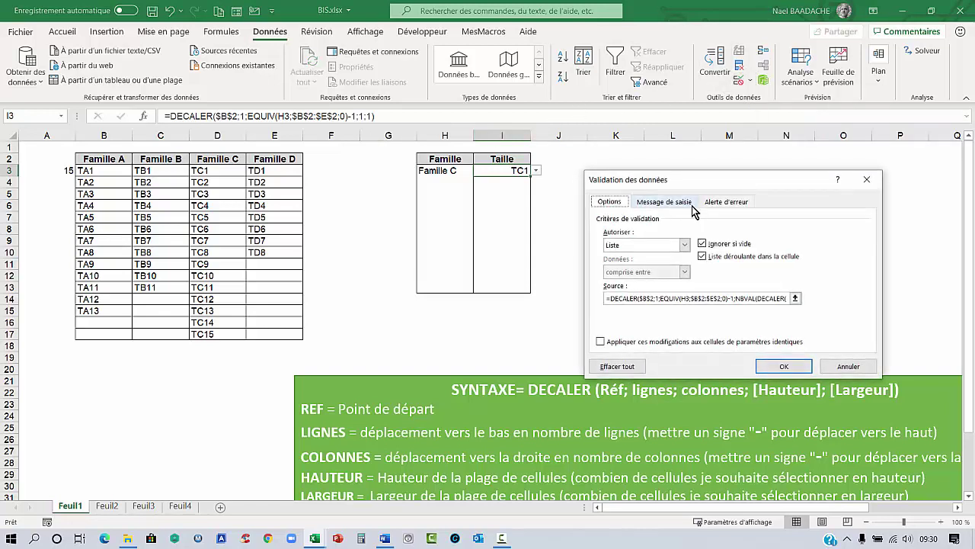
pyautogui.click(606, 300)
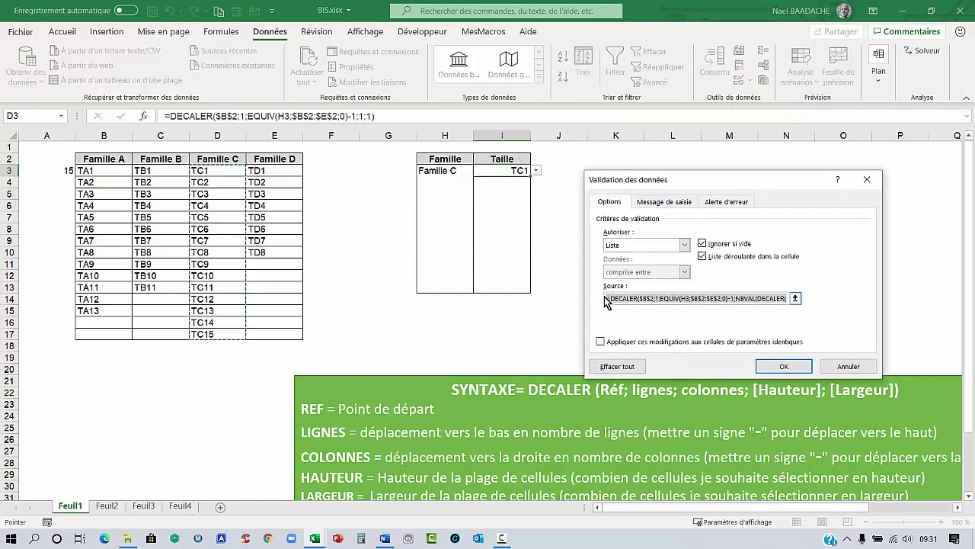
pyautogui.click(606, 299)
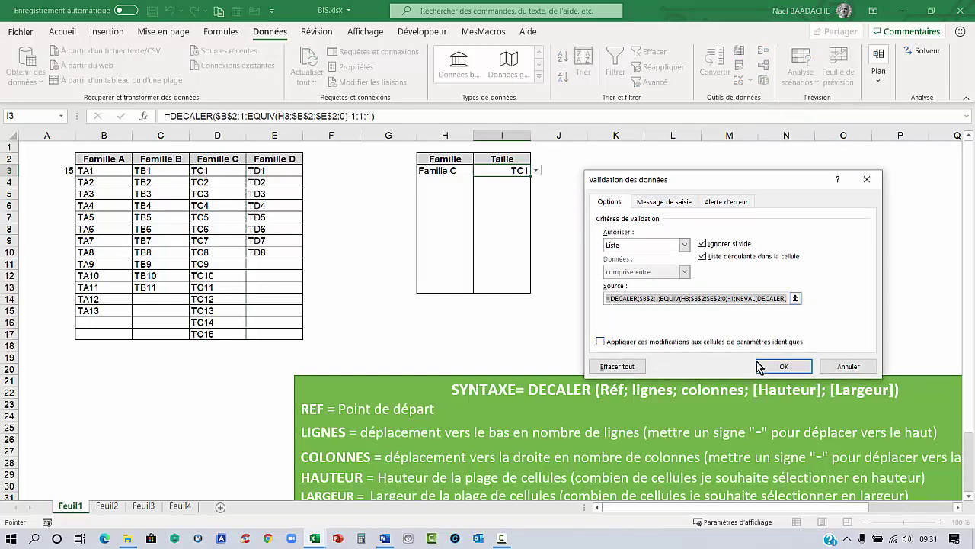
pyautogui.click(851, 366)
# Step: Paste the Taille source formula into G16 and prefix it with an apostrophe so it displays as text
pyautogui.click(376, 327)
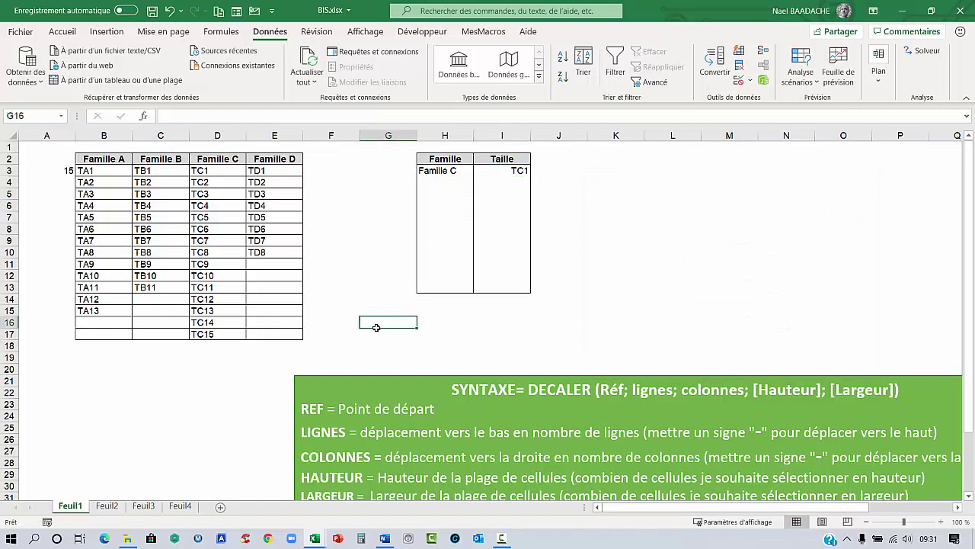
pyautogui.hotkey('ctrl', 'v')
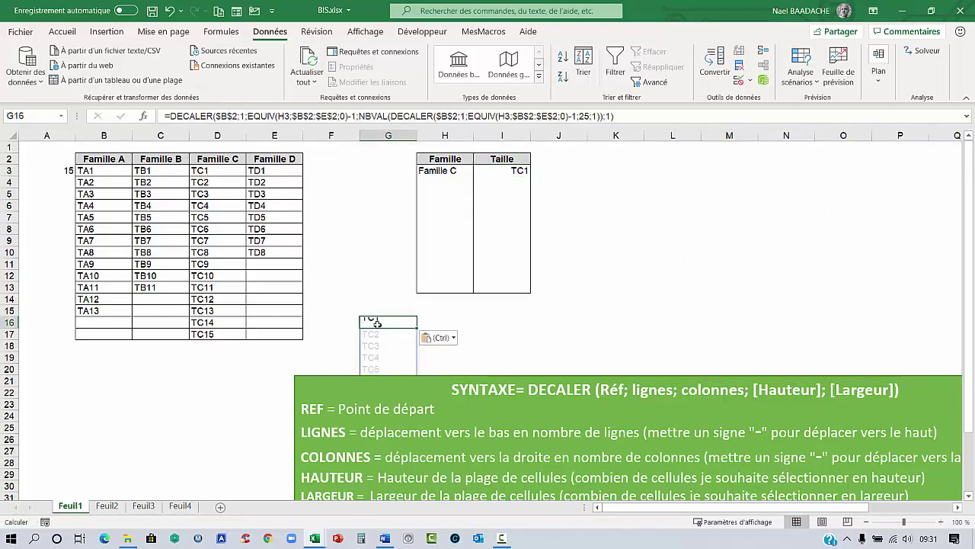
pyautogui.click(166, 116)
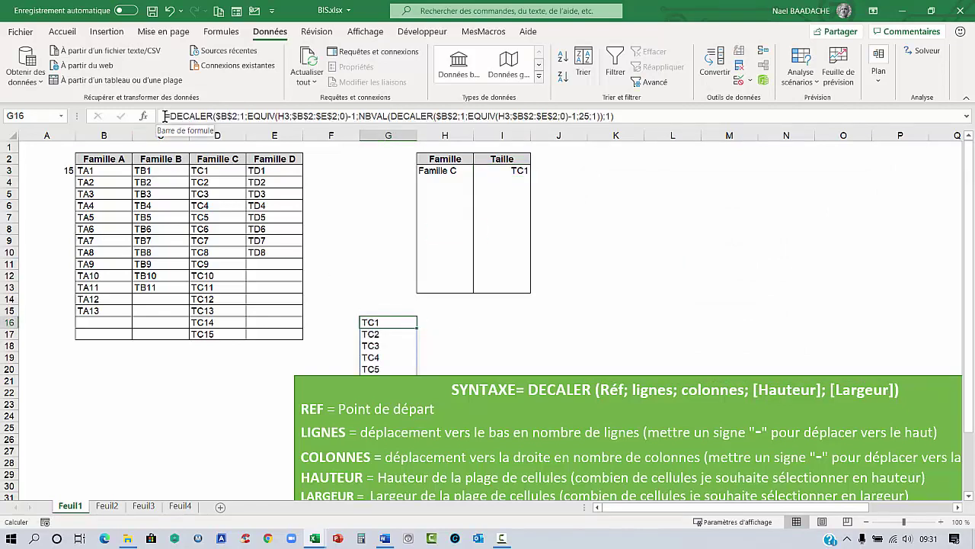
pyautogui.write("'")
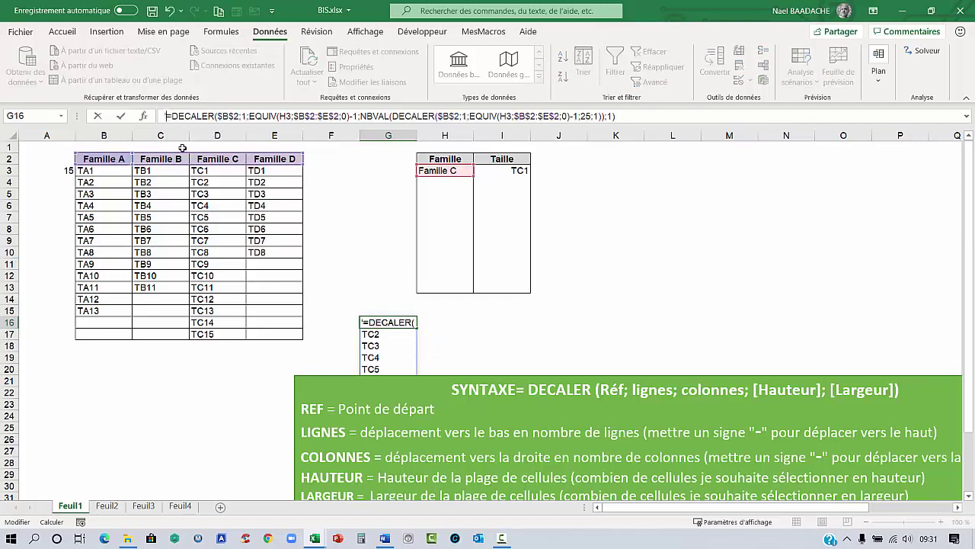
pyautogui.press('Return')
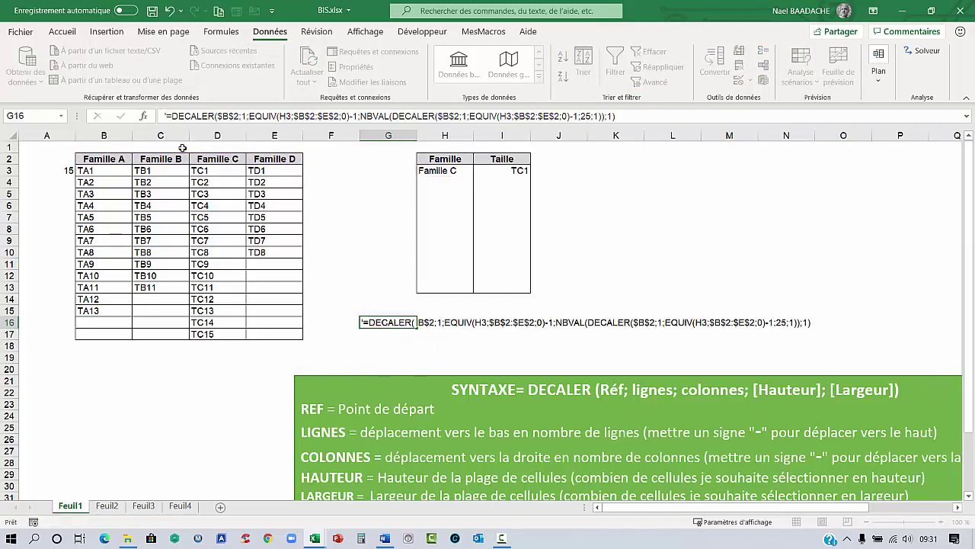
pyautogui.press('Up')
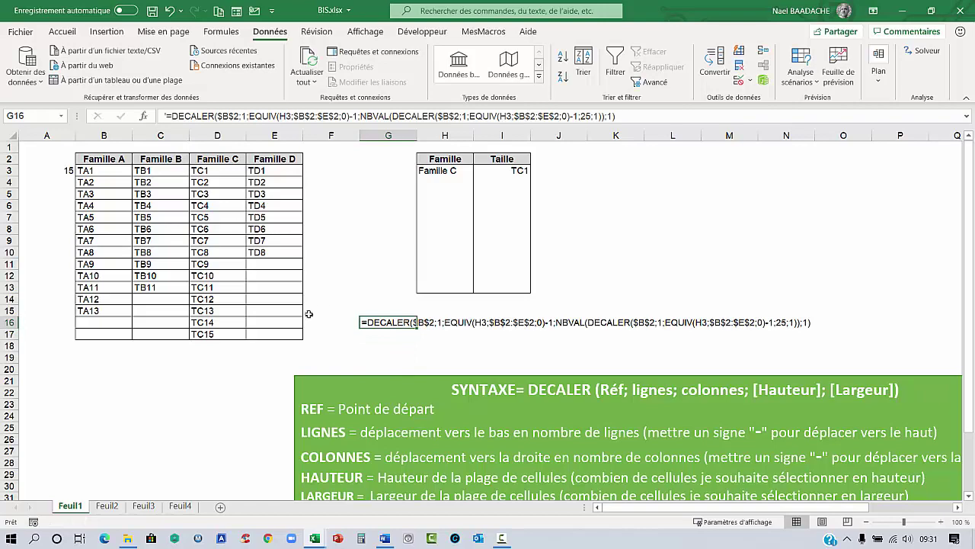
pyautogui.keyDown('ctrl'); pyautogui.scroll(1, 347, 333); pyautogui.keyUp('ctrl')
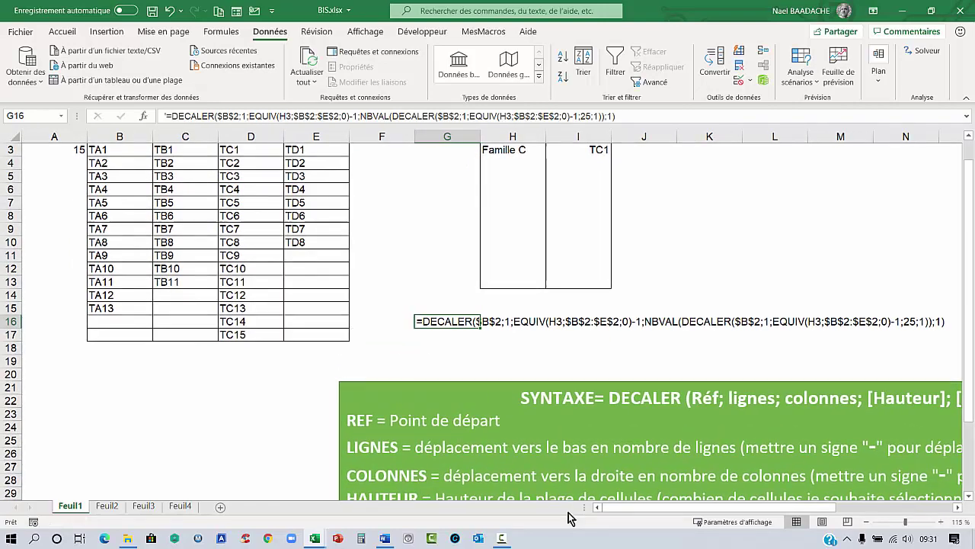
pyautogui.moveTo(625, 514); pyautogui.dragTo(659, 514)
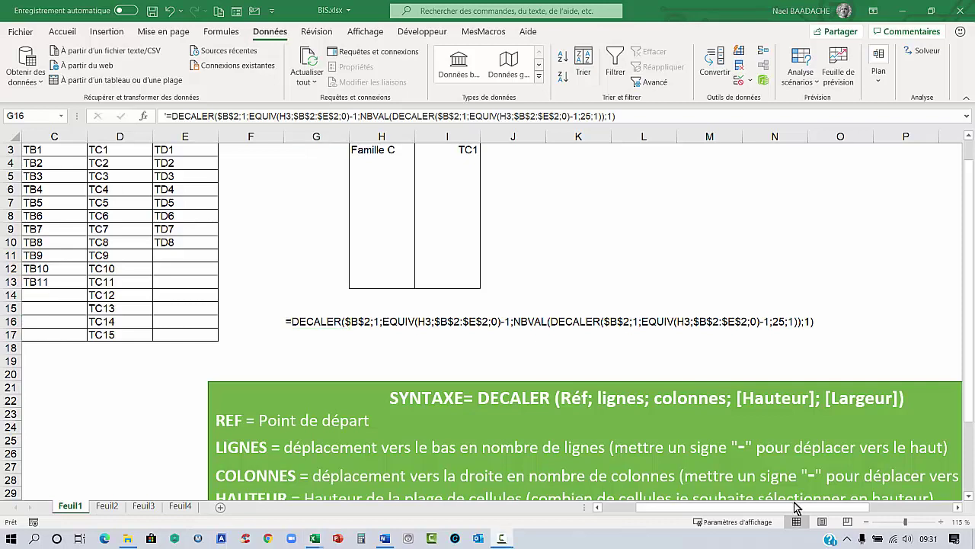
pyautogui.scroll(1, 396, 343)
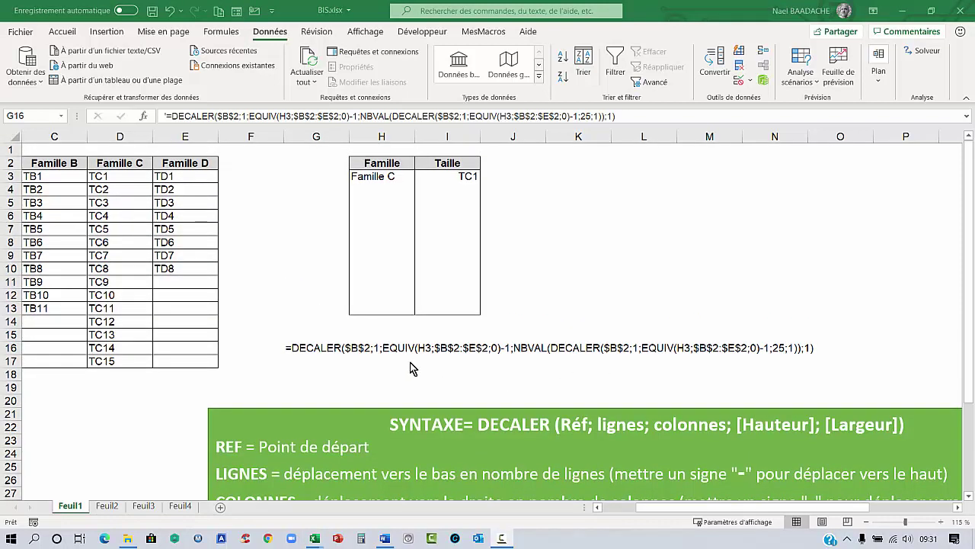